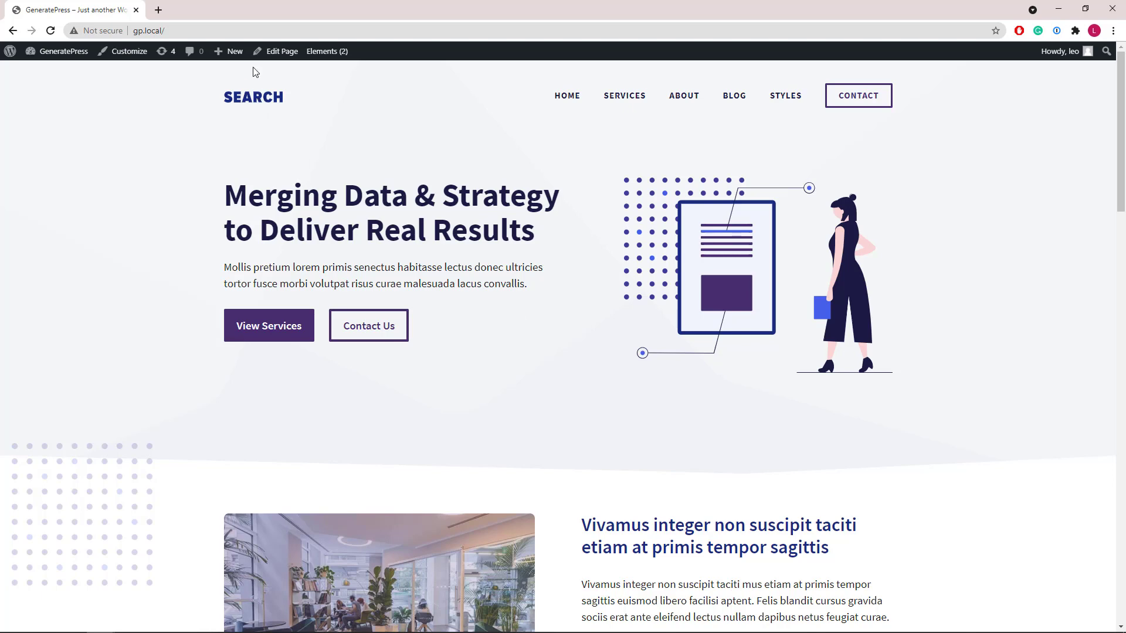
Open the Home page for editing in a separate browser tab and examine the hero container's nested block structure.
{"action": "middle_click", "coordinate": [260, 51]}
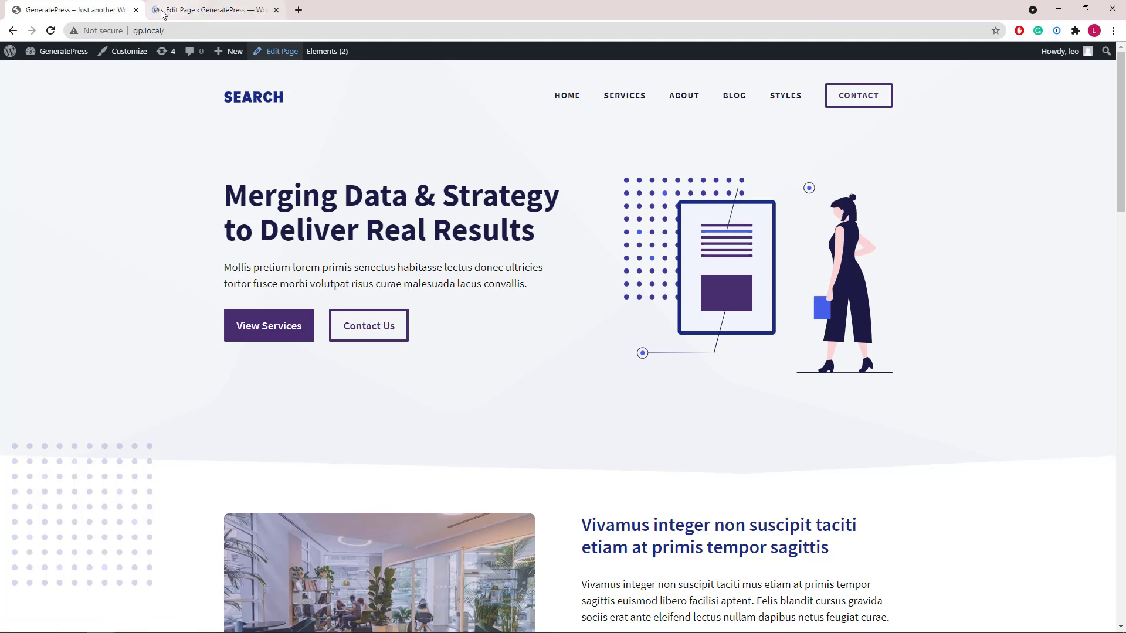
{"action": "left_click", "coordinate": [162, 13]}
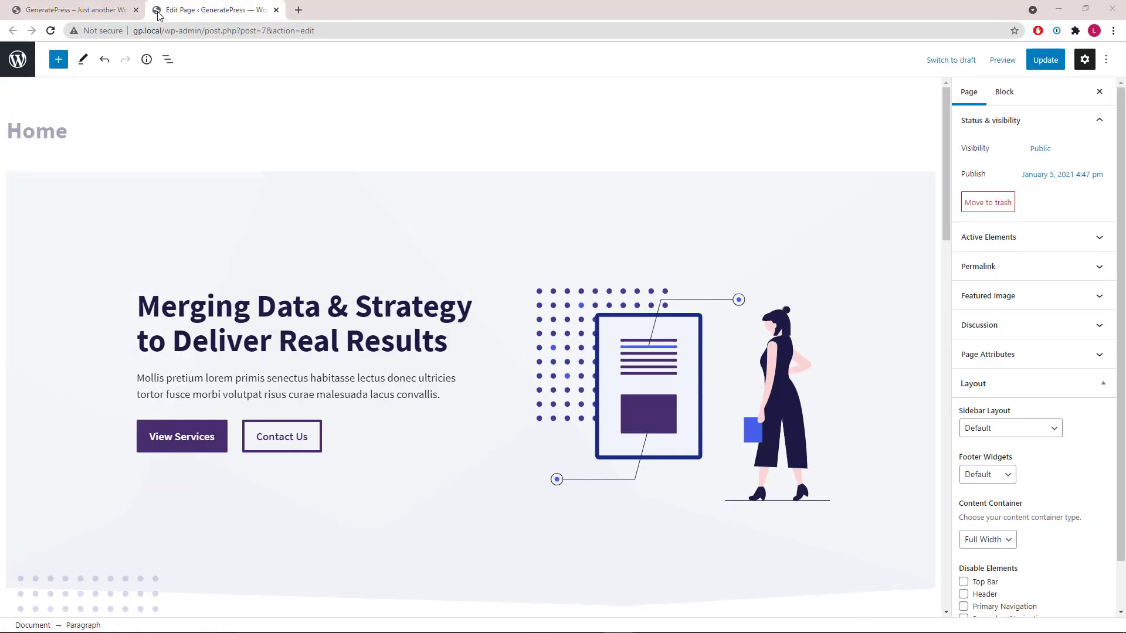
{"action": "left_click", "coordinate": [47, 197]}
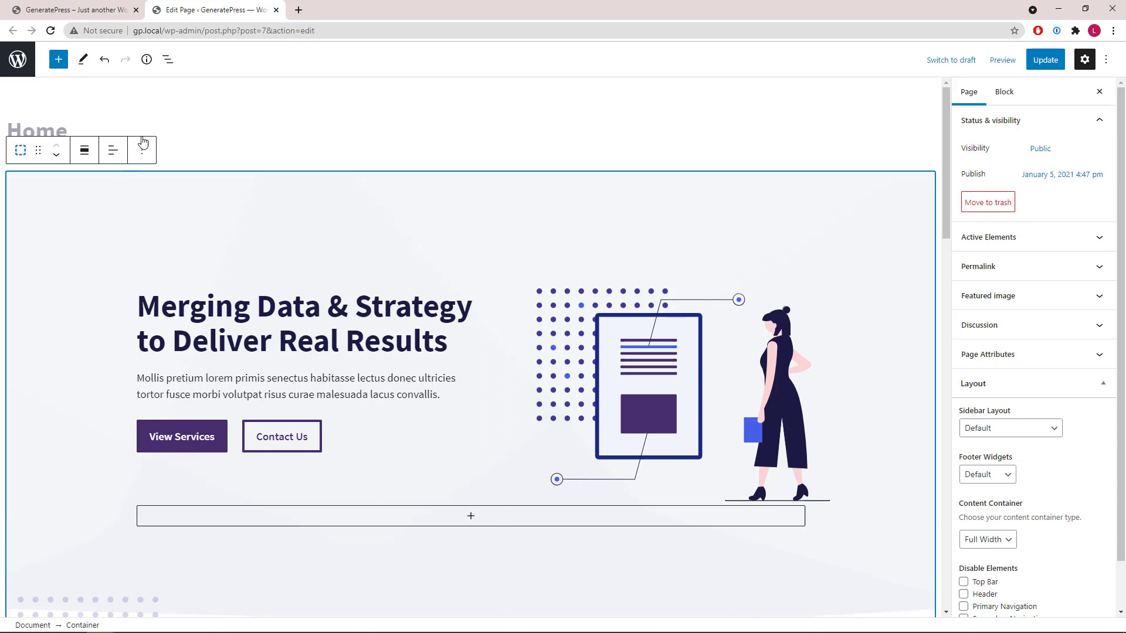
{"action": "left_click", "coordinate": [169, 62]}
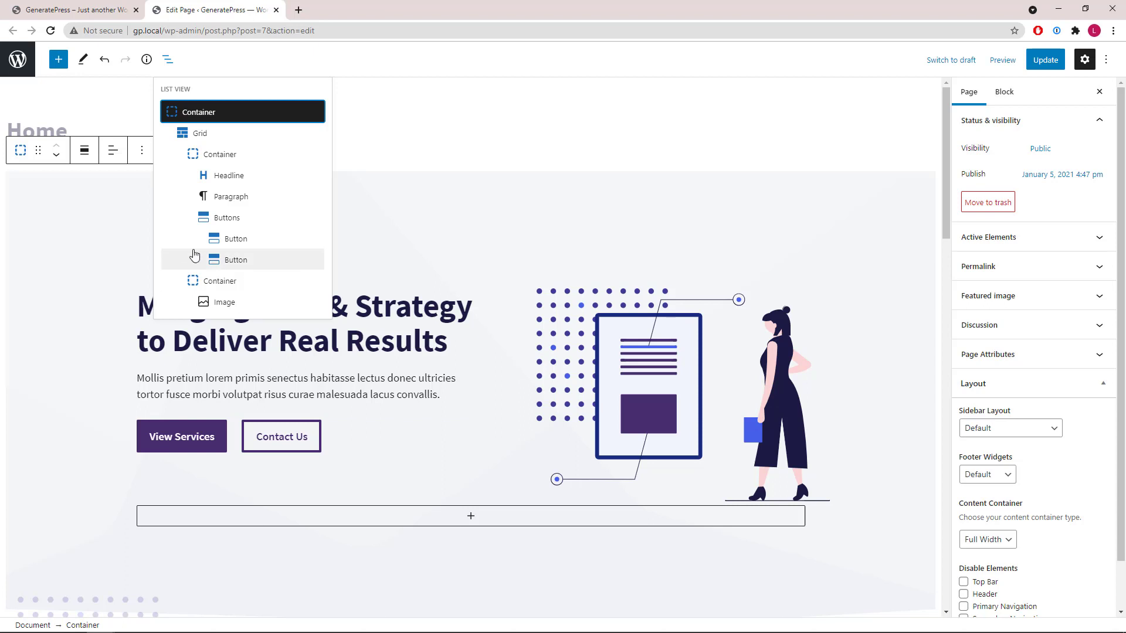
{"action": "scroll", "coordinate": [185, 300], "scroll_direction": "down", "scroll_amount": 2}
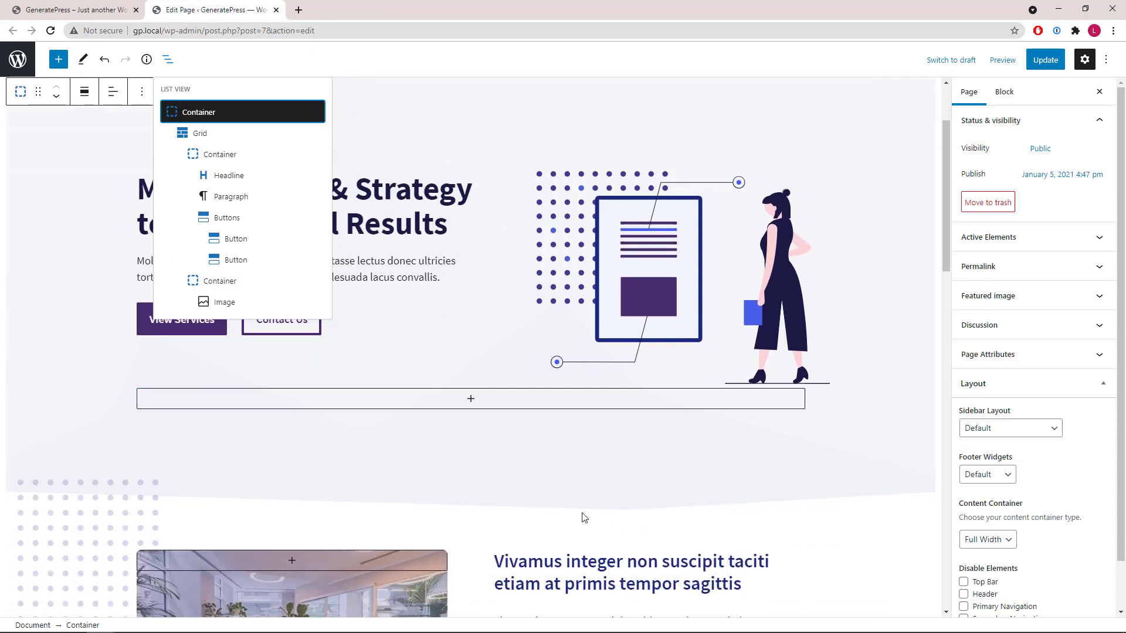
{"action": "scroll", "coordinate": [191, 340], "scroll_direction": "up", "scroll_amount": 2}
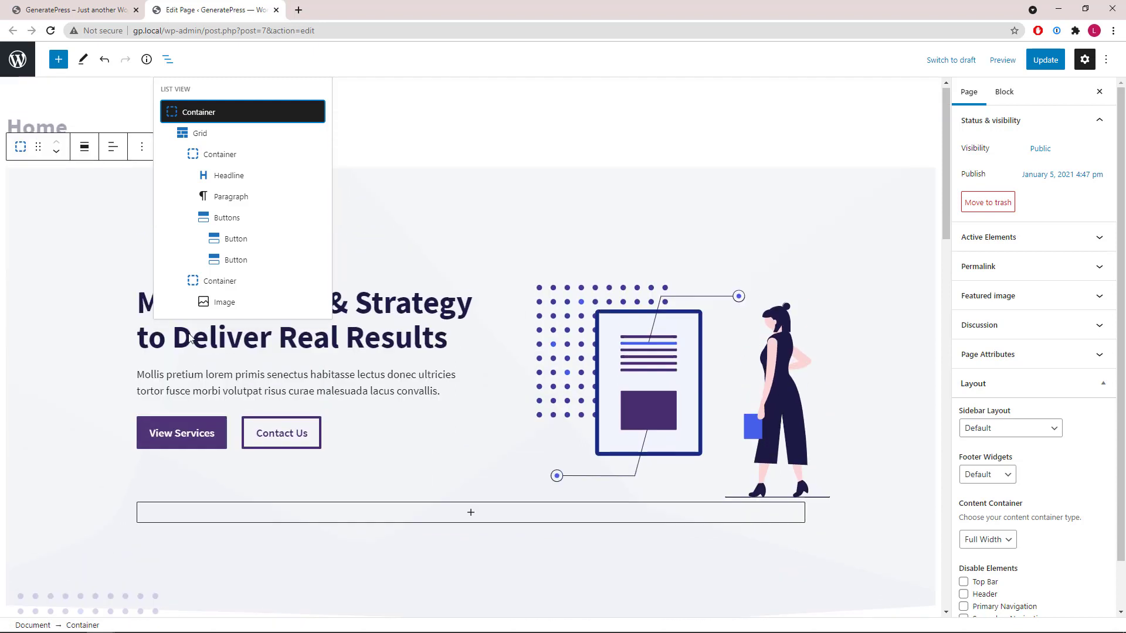
{"action": "left_click", "coordinate": [198, 119]}
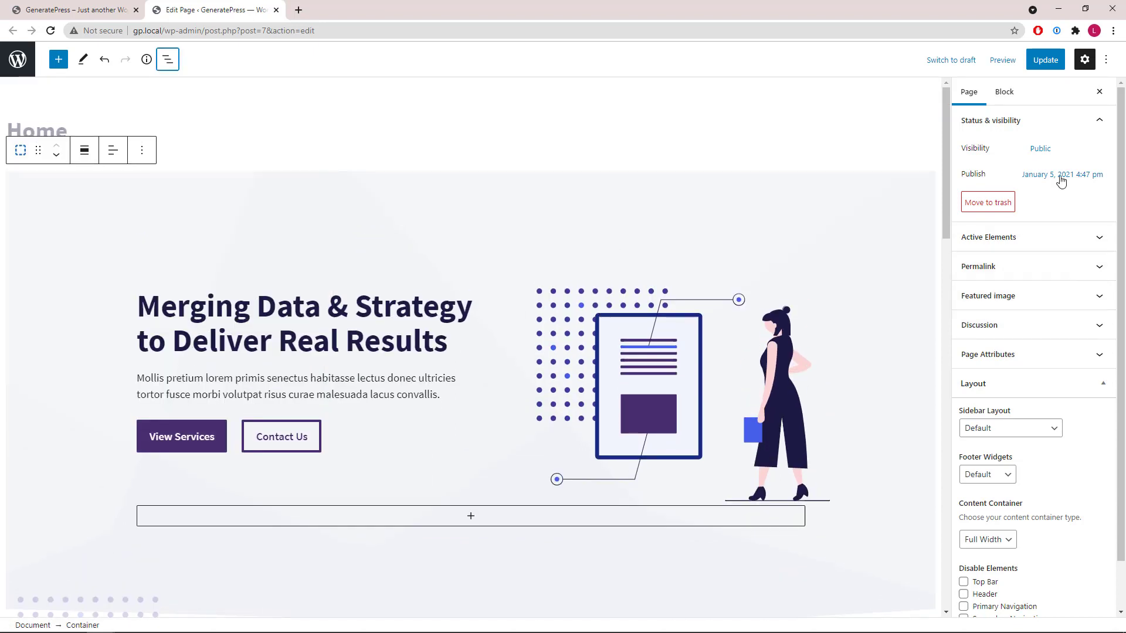
Examine the hero container's Shapes, Backgrounds and Layout settings, comparing them with the hero section on the page.
{"action": "left_click", "coordinate": [1004, 92]}
{"action": "scroll", "coordinate": [1036, 291], "scroll_direction": "down", "scroll_amount": 1}
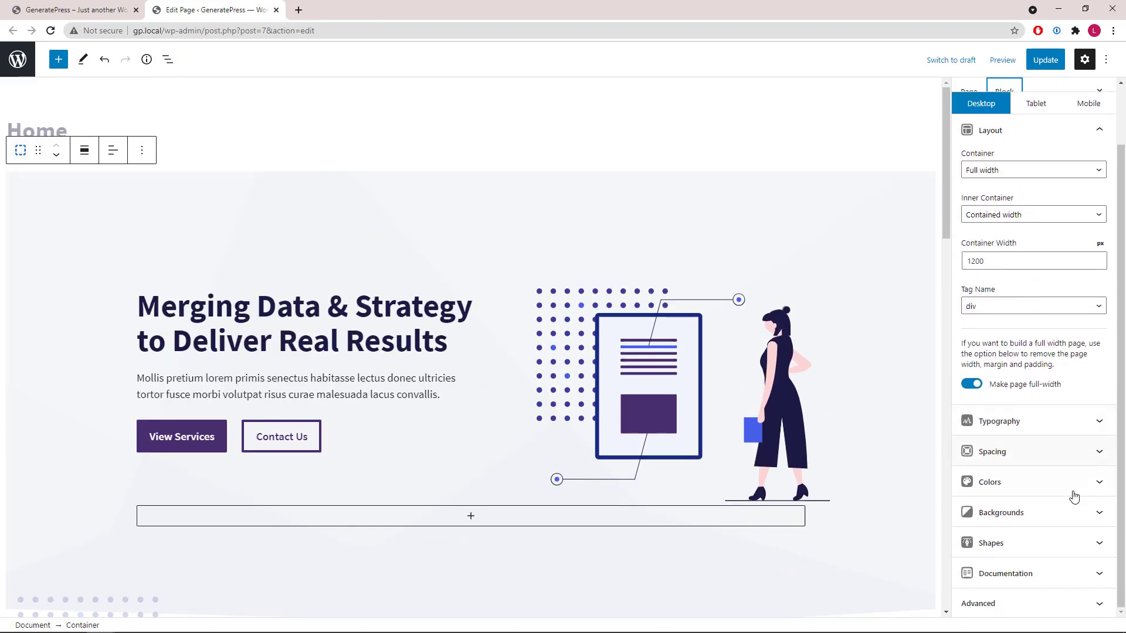
{"action": "left_click", "coordinate": [1101, 551]}
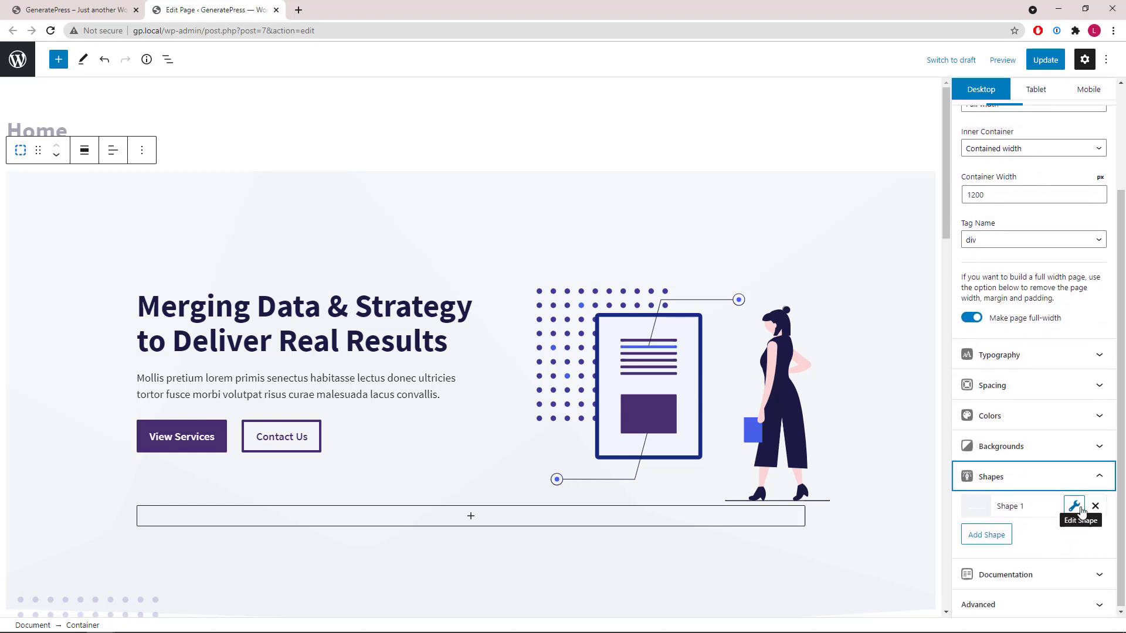
{"action": "left_click", "coordinate": [1098, 485]}
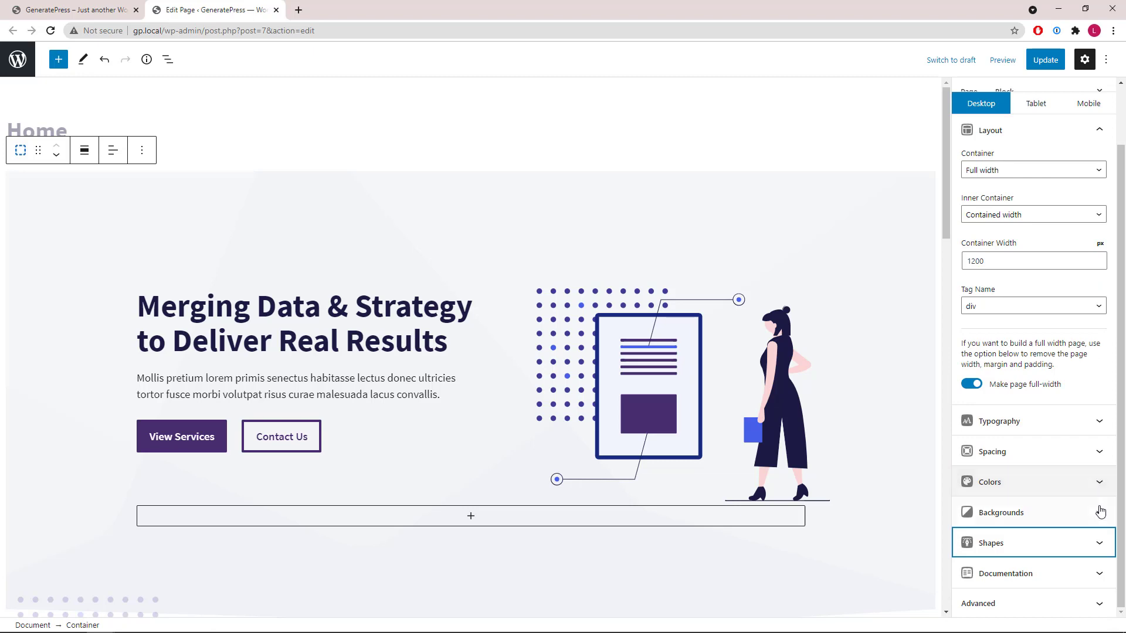
{"action": "left_click", "coordinate": [1095, 509]}
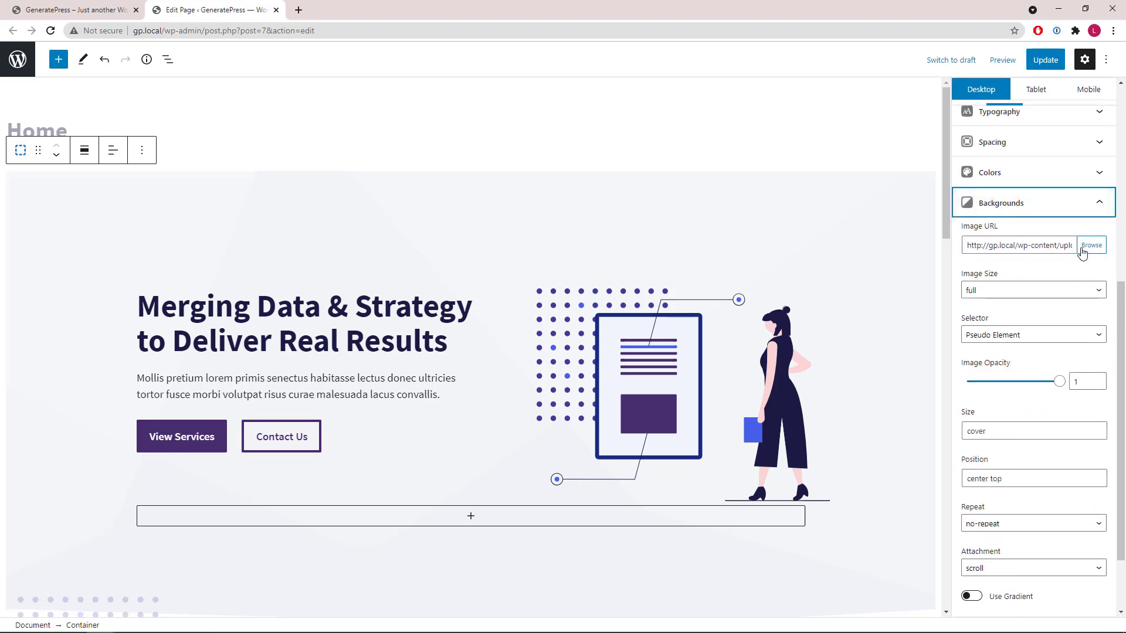
{"action": "scroll", "coordinate": [748, 303], "scroll_direction": "down", "scroll_amount": 2}
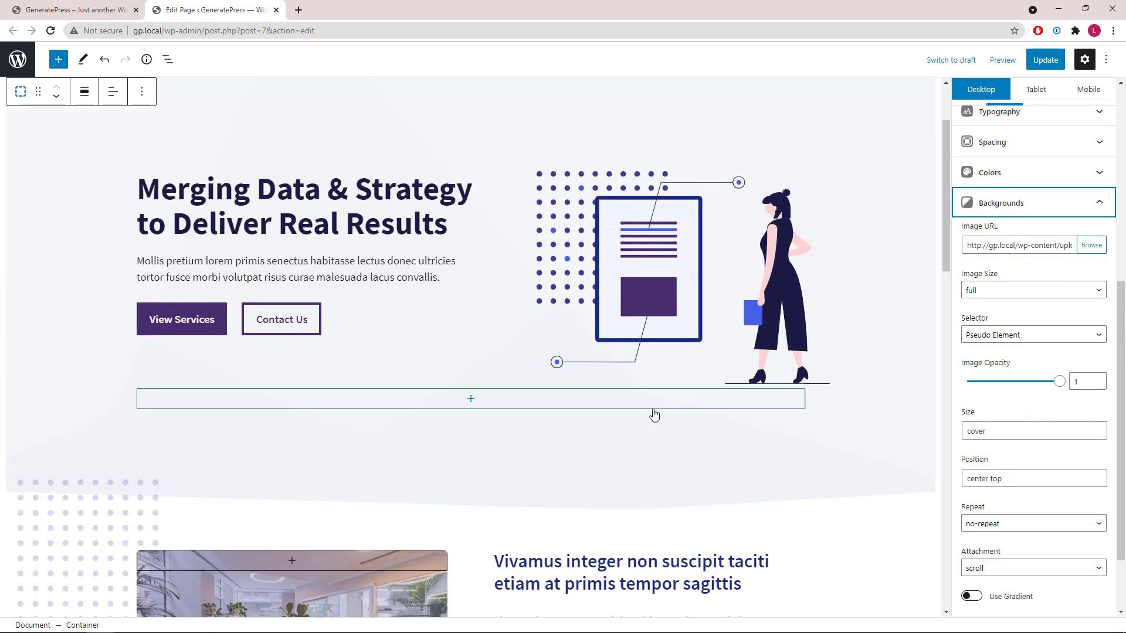
{"action": "scroll", "coordinate": [711, 372], "scroll_direction": "up", "scroll_amount": 2}
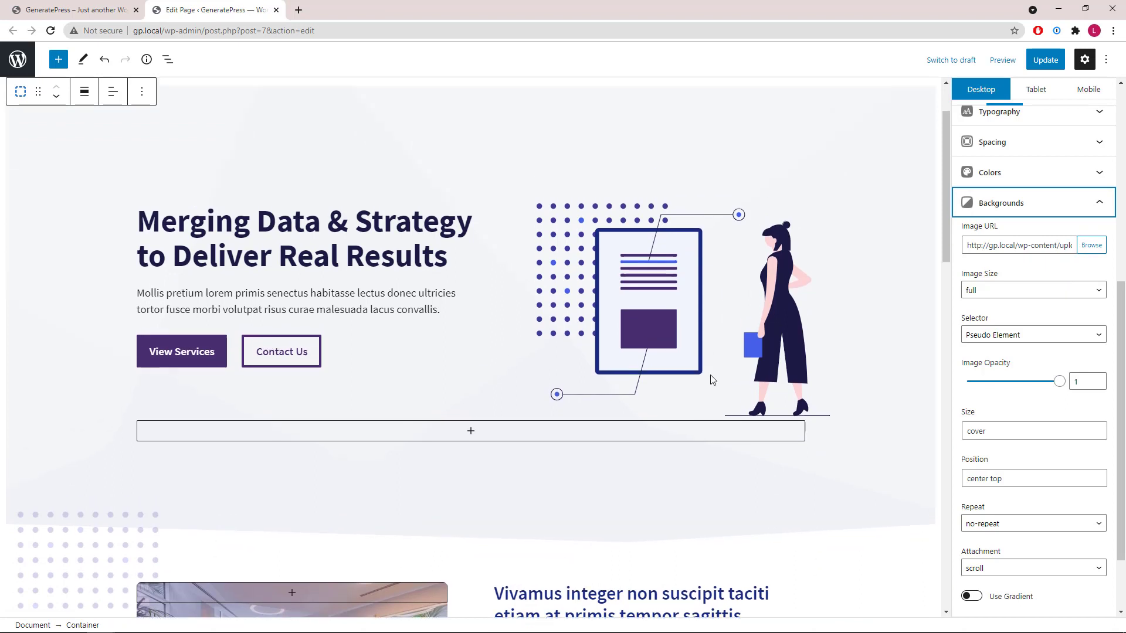
{"action": "left_click", "coordinate": [1102, 208]}
{"action": "scroll", "coordinate": [1100, 207], "scroll_direction": "up", "scroll_amount": 2}
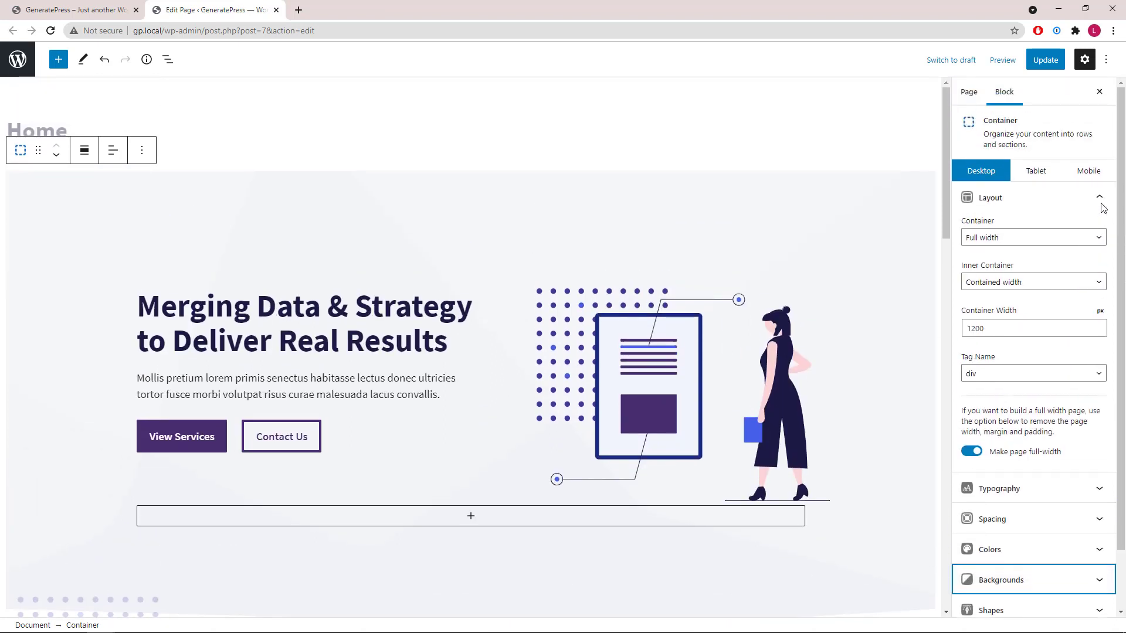
{"action": "left_click", "coordinate": [1100, 205]}
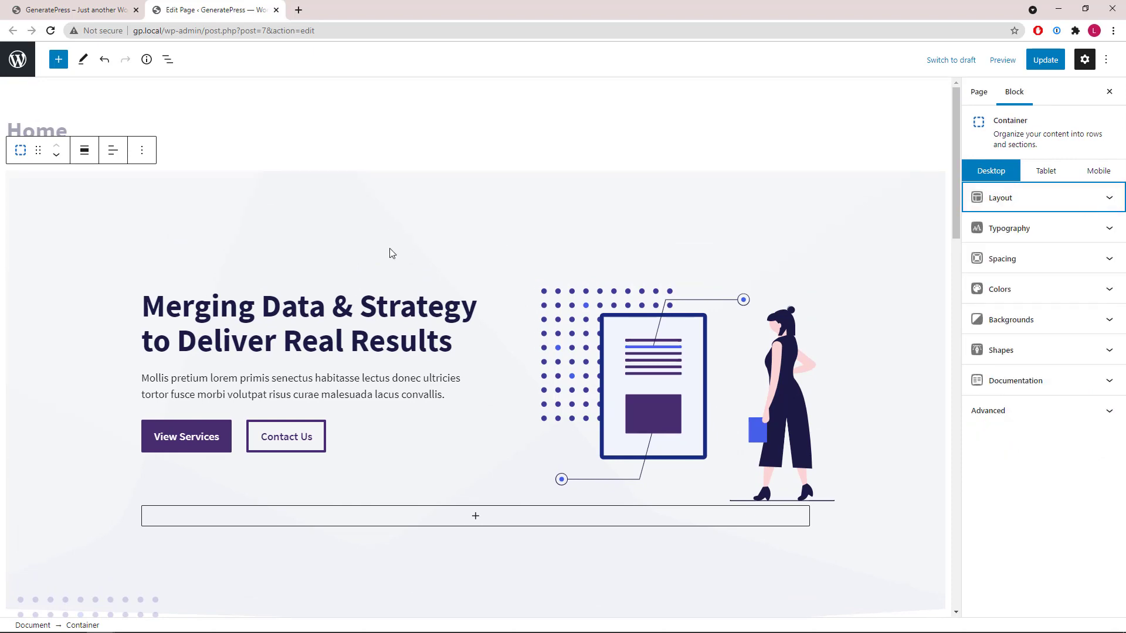
Inspect the block structure of the section below the hero and the background settings of its office photo container.
{"action": "scroll", "coordinate": [389, 251], "scroll_direction": "down", "scroll_amount": 6}
{"action": "left_click", "coordinate": [66, 434]}
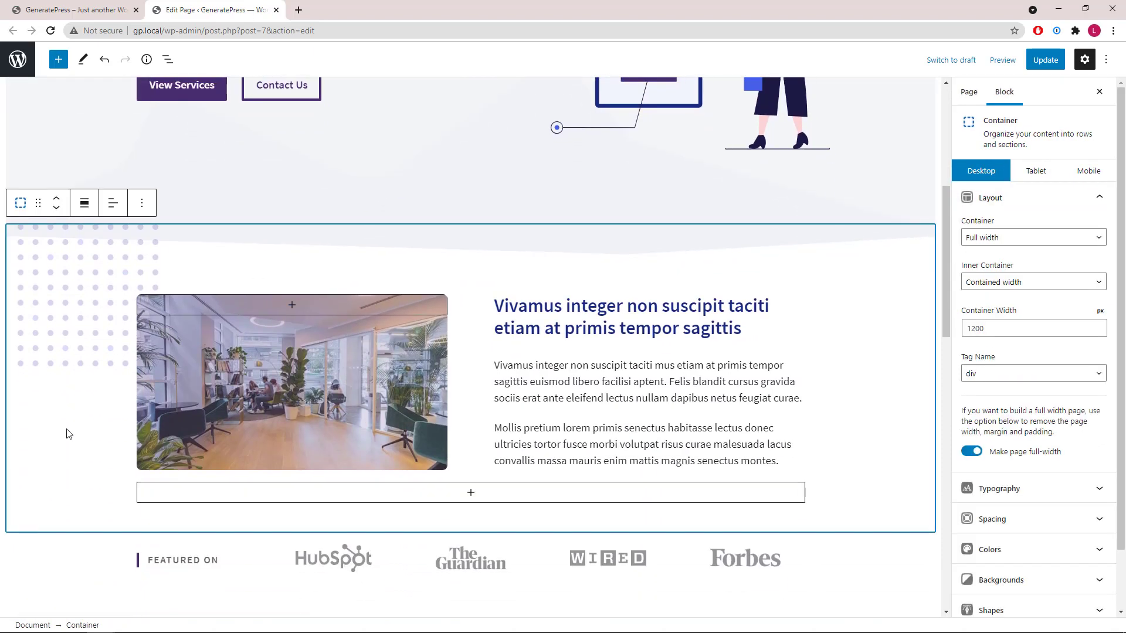
{"action": "left_click", "coordinate": [167, 60]}
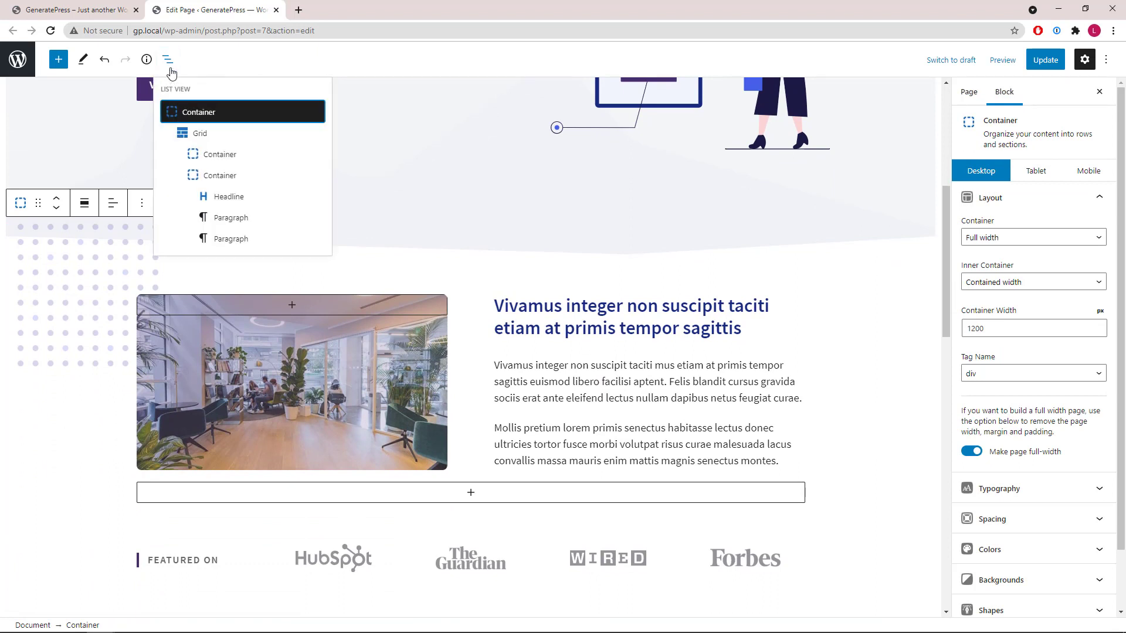
{"action": "left_click", "coordinate": [222, 155]}
{"action": "scroll", "coordinate": [964, 369], "scroll_direction": "down", "scroll_amount": 1}
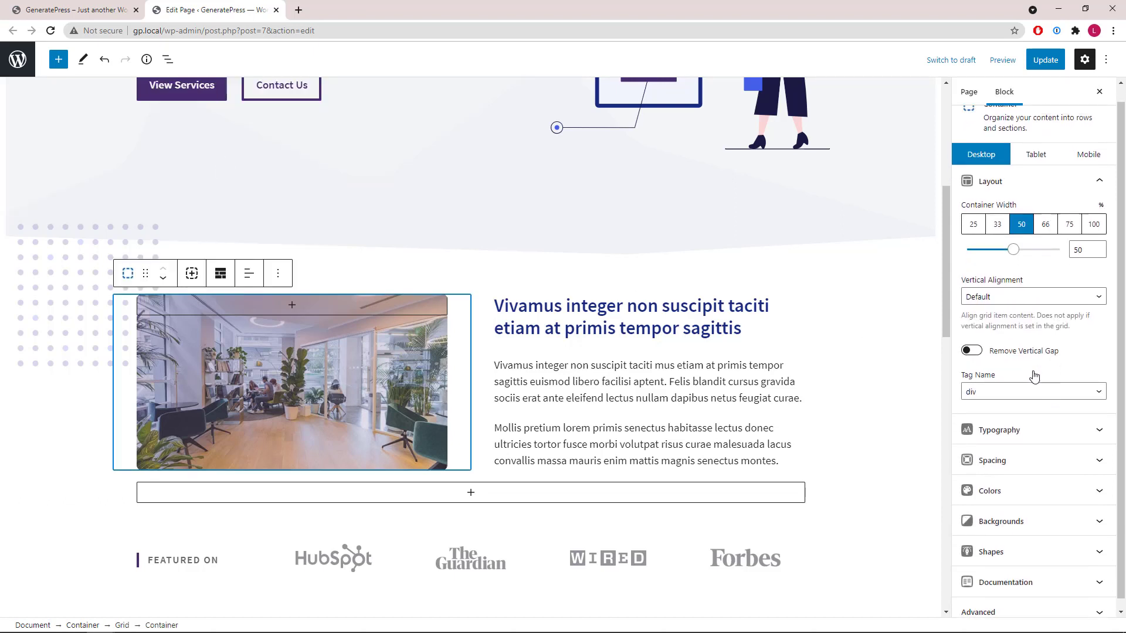
{"action": "left_click", "coordinate": [1098, 510]}
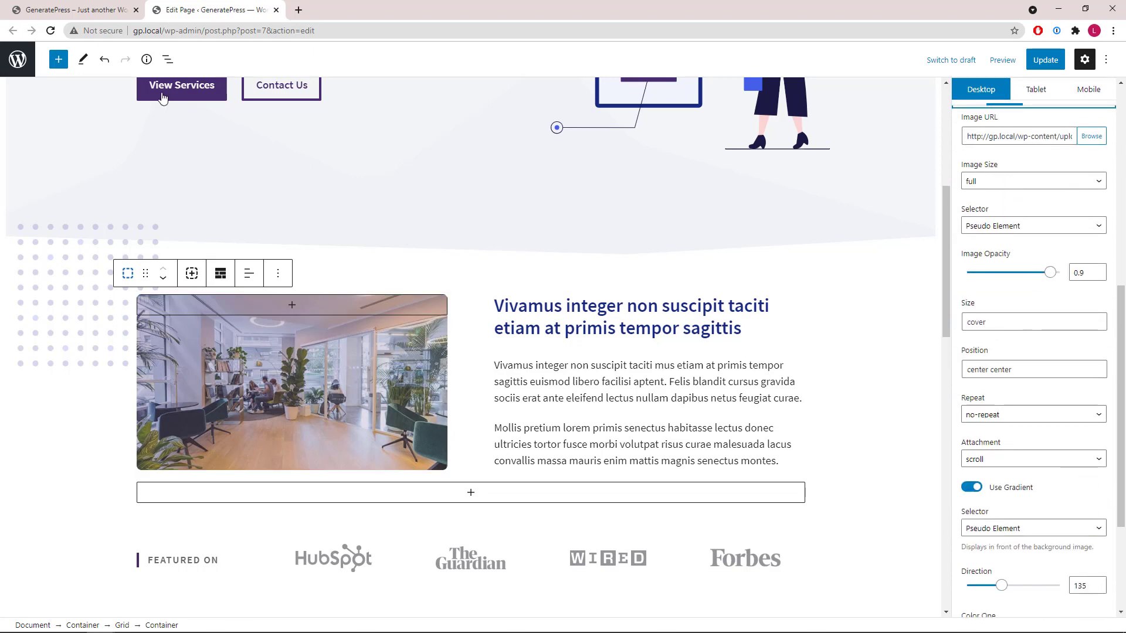
Inspect the background settings of the outer container around the office photo and its selected dots image in the media library.
{"action": "left_click", "coordinate": [167, 59]}
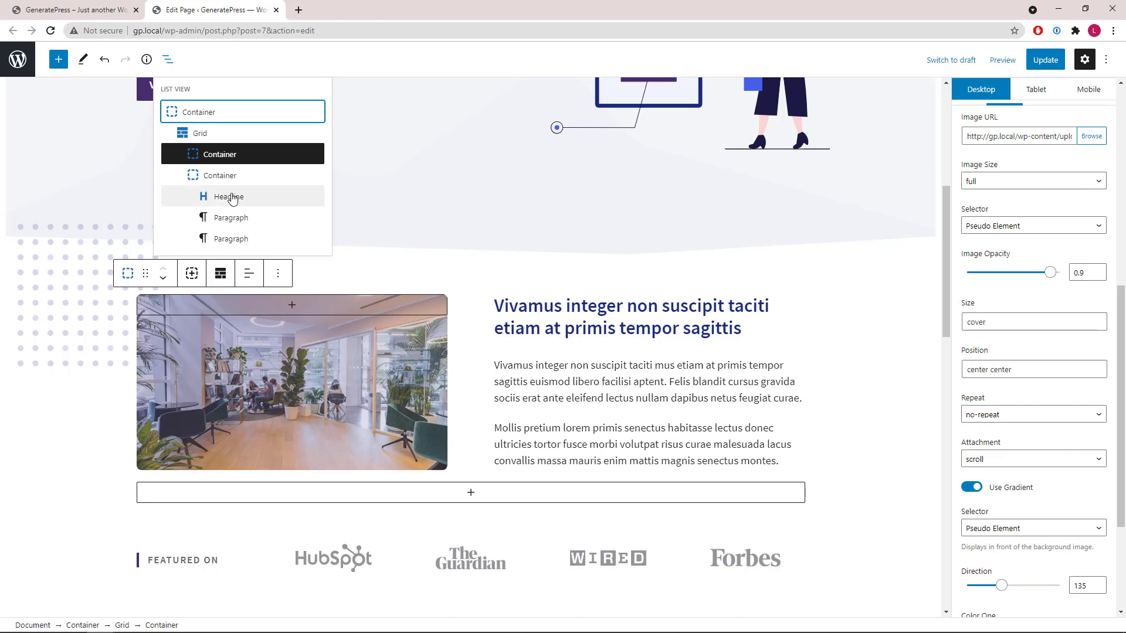
{"action": "left_click", "coordinate": [189, 119]}
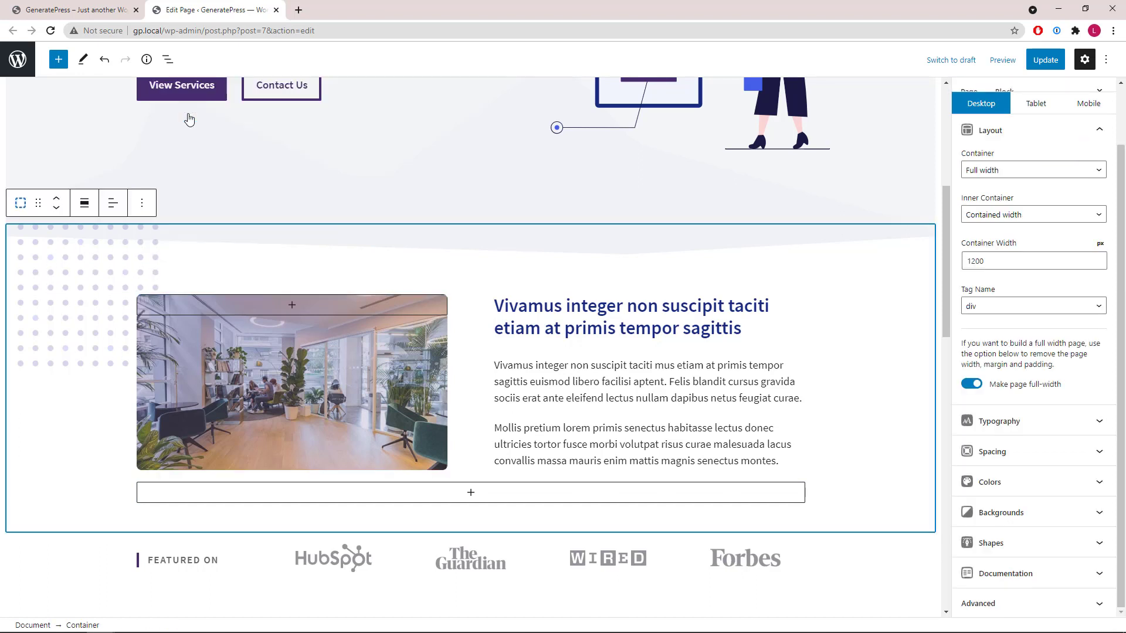
{"action": "left_click", "coordinate": [1085, 140]}
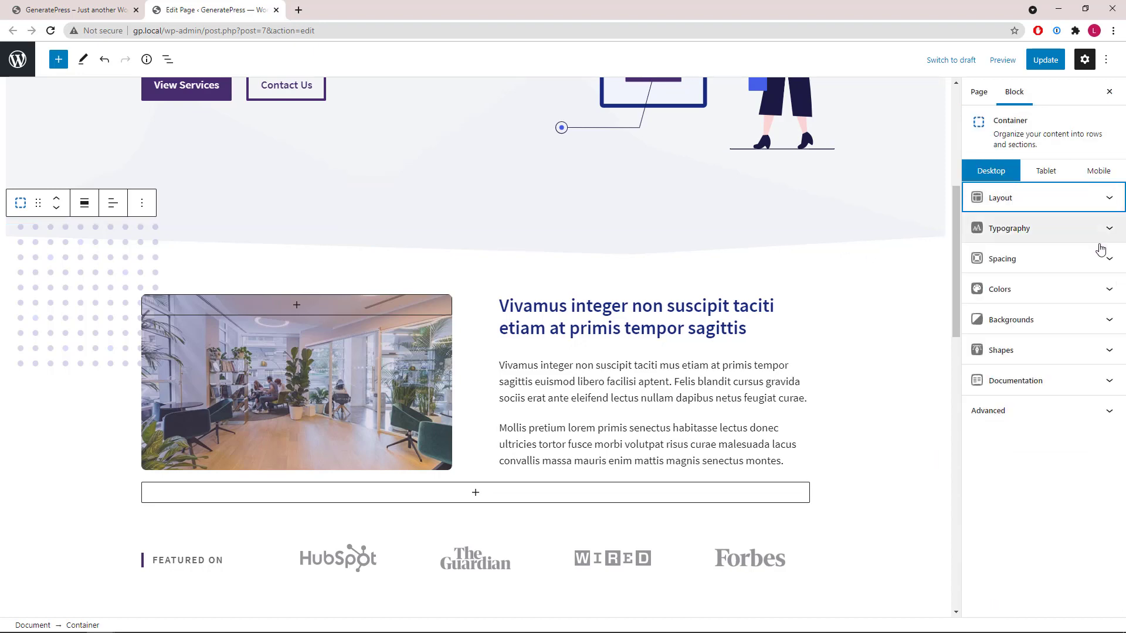
{"action": "left_click", "coordinate": [1111, 324]}
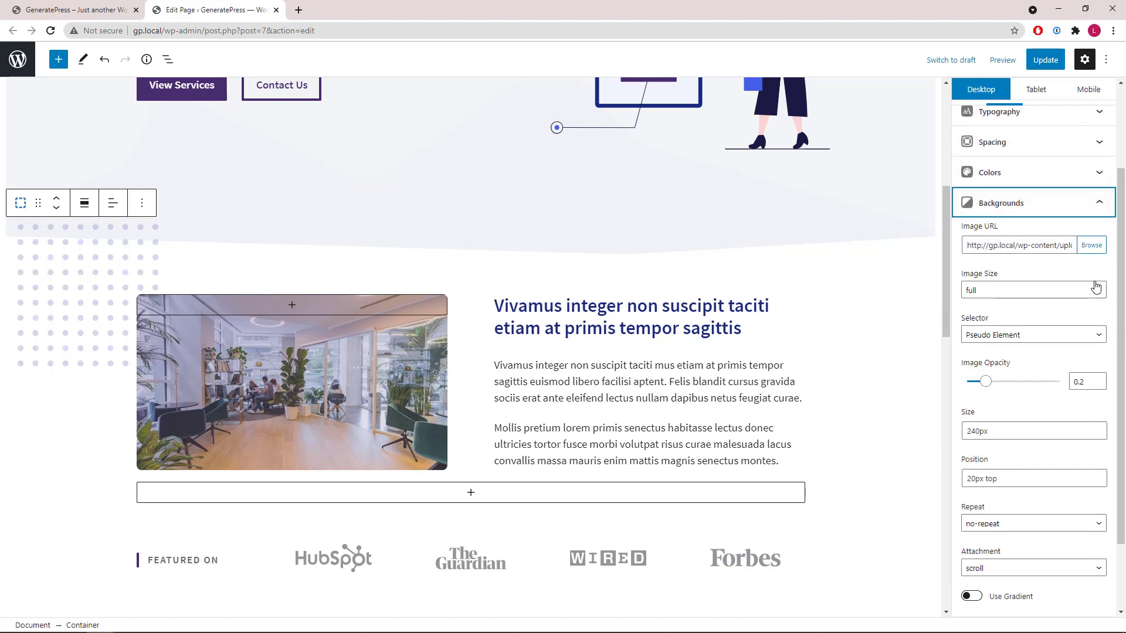
{"action": "left_click", "coordinate": [1092, 246]}
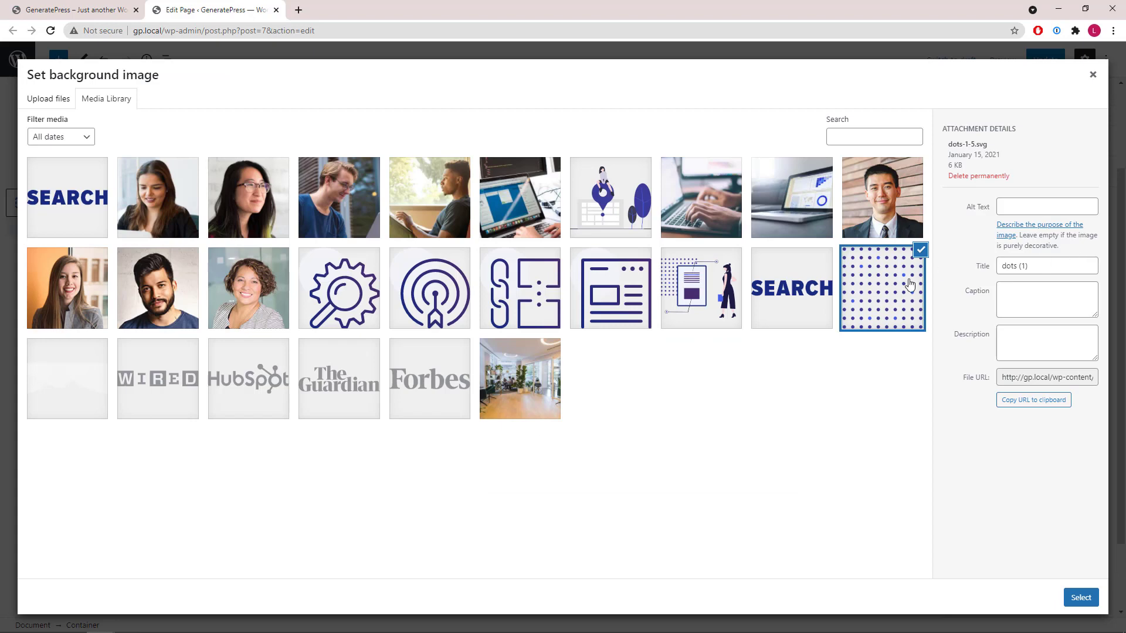
{"action": "left_click", "coordinate": [1086, 84]}
{"action": "left_click", "coordinate": [1098, 201]}
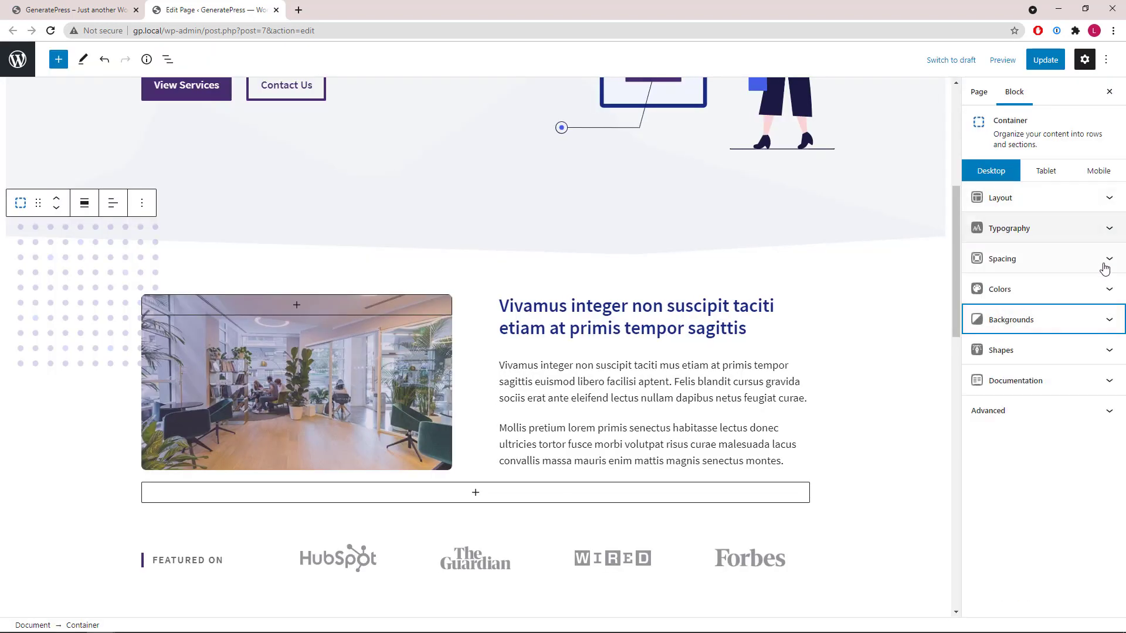
Examine the Featured On section's block structure and the spacing settings of its first grid container.
{"action": "scroll", "coordinate": [330, 366], "scroll_direction": "down", "scroll_amount": 3}
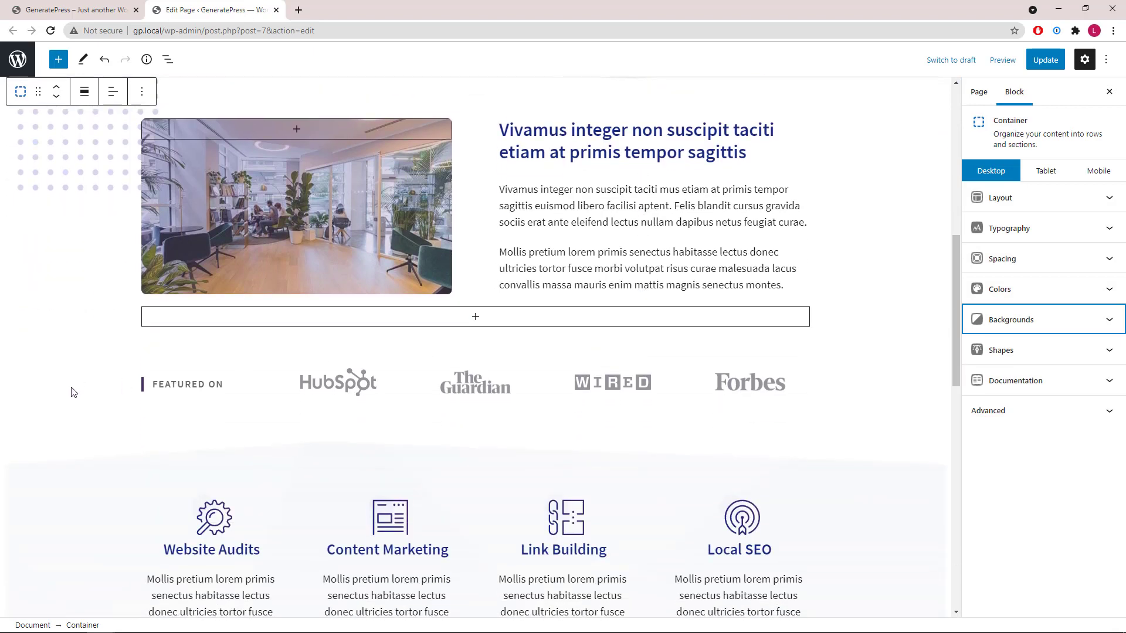
{"action": "left_click", "coordinate": [56, 395]}
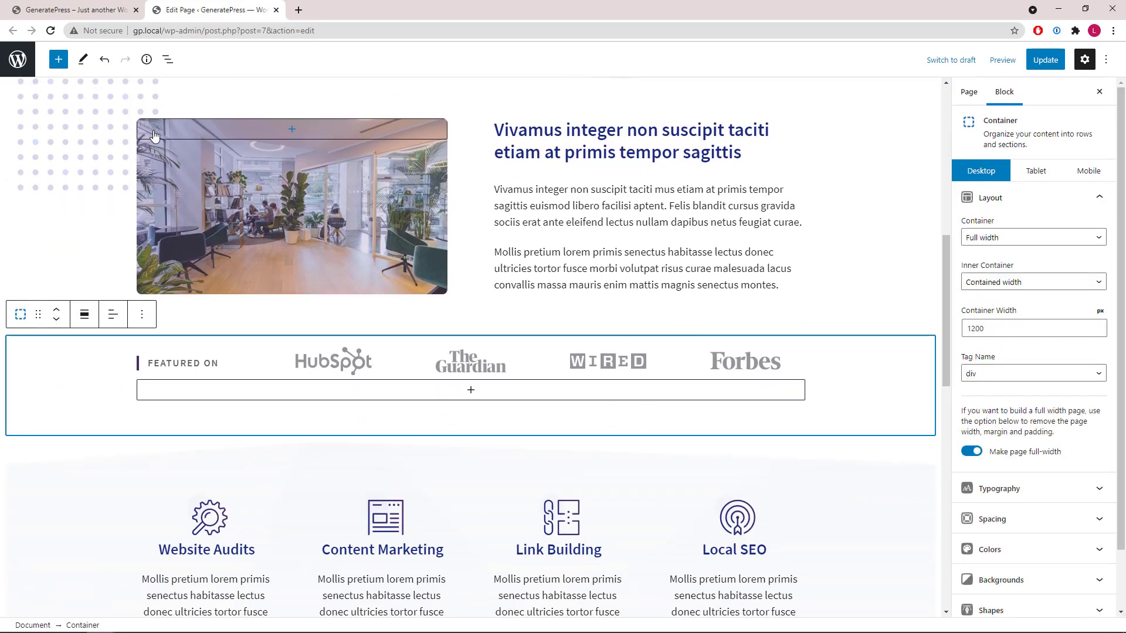
{"action": "left_click", "coordinate": [168, 59]}
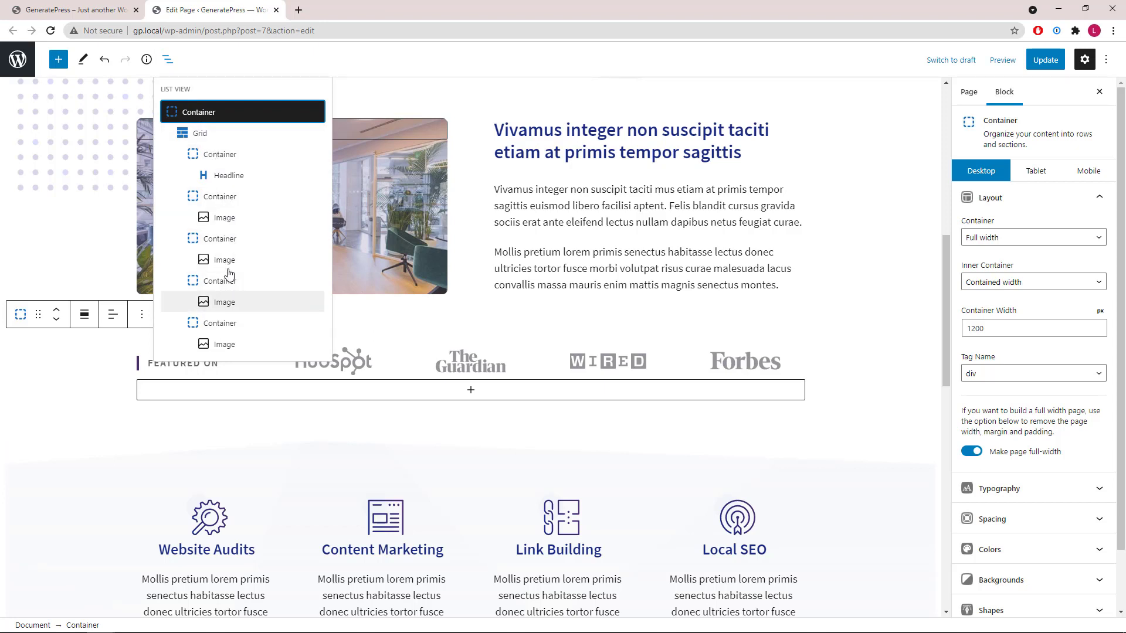
{"action": "left_click", "coordinate": [221, 154]}
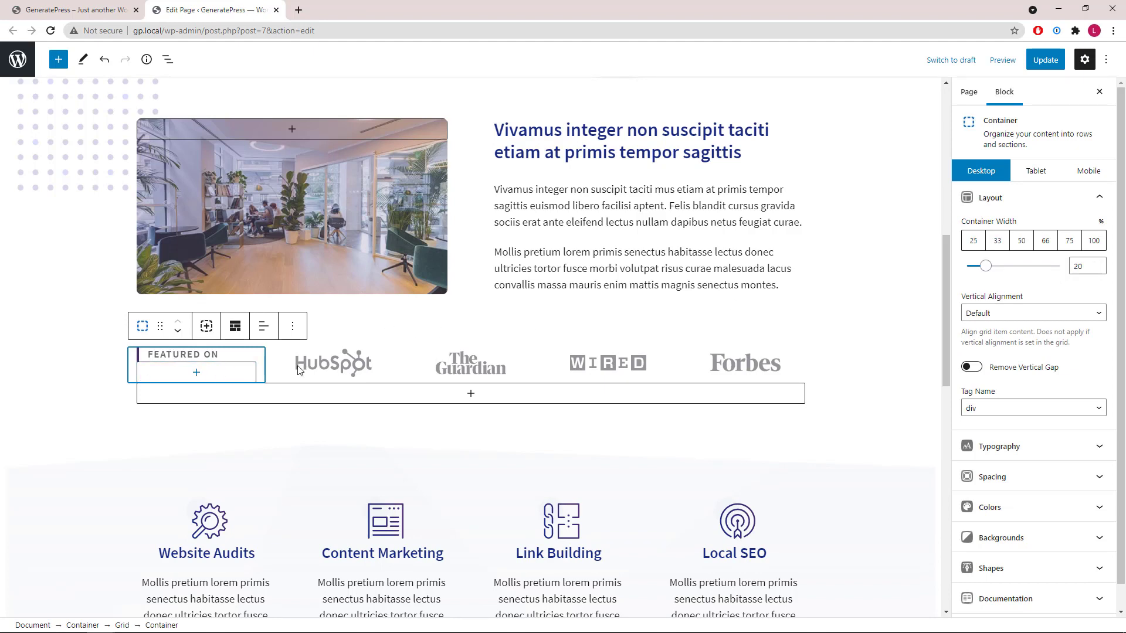
{"action": "left_click", "coordinate": [1085, 474]}
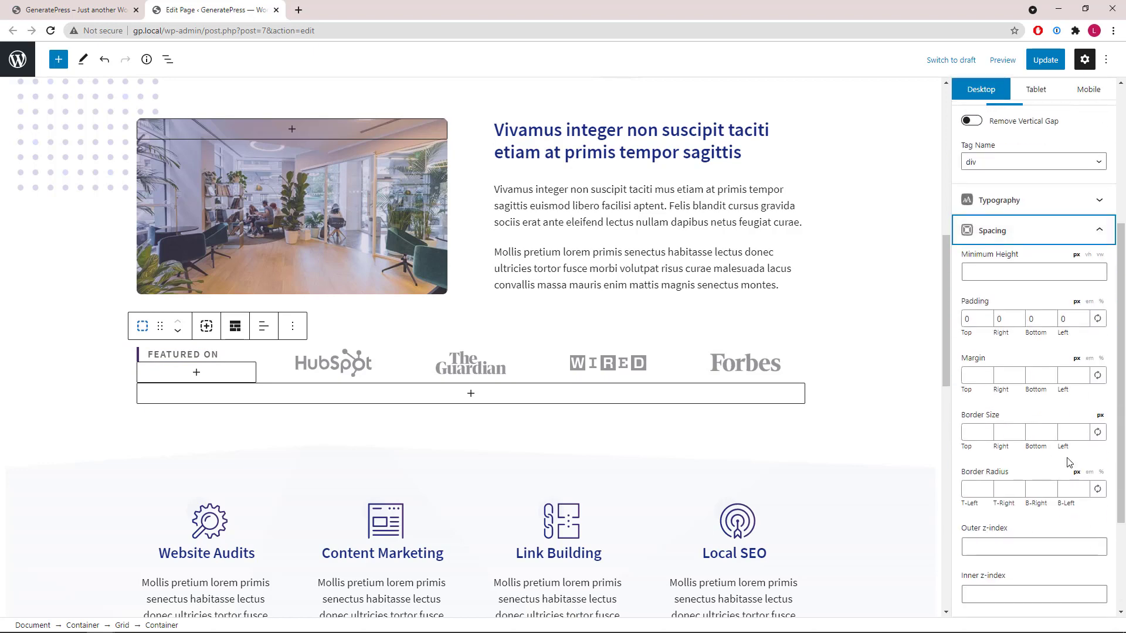
Inspect the Featured On headline's padding, margin and border settings and its place among the section's blocks.
{"action": "left_click", "coordinate": [231, 355]}
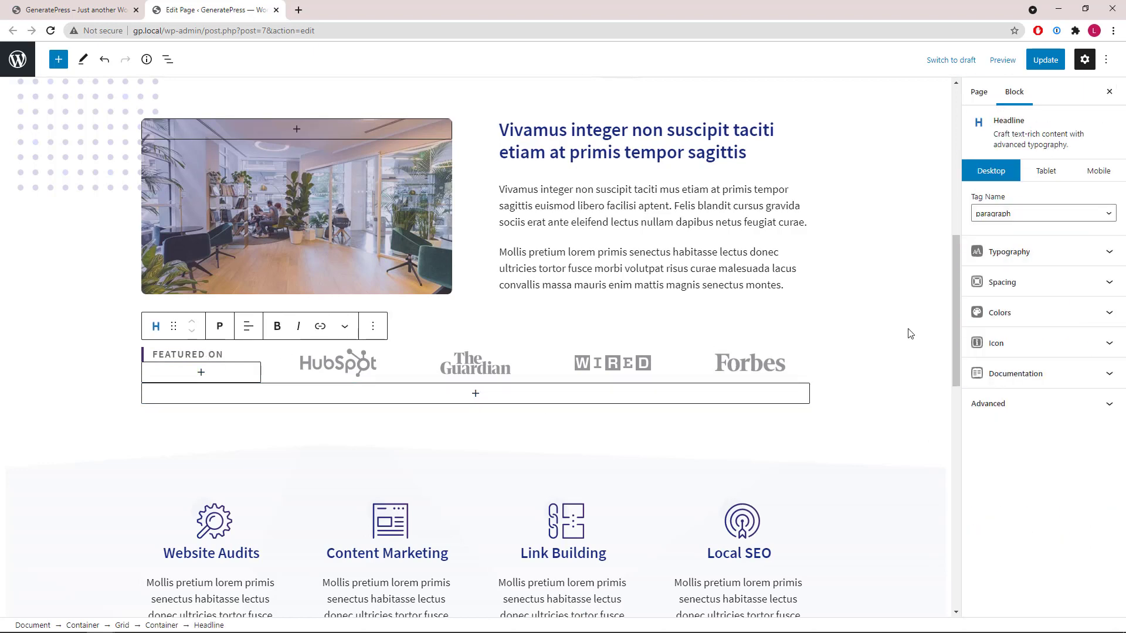
{"action": "left_click", "coordinate": [1082, 293]}
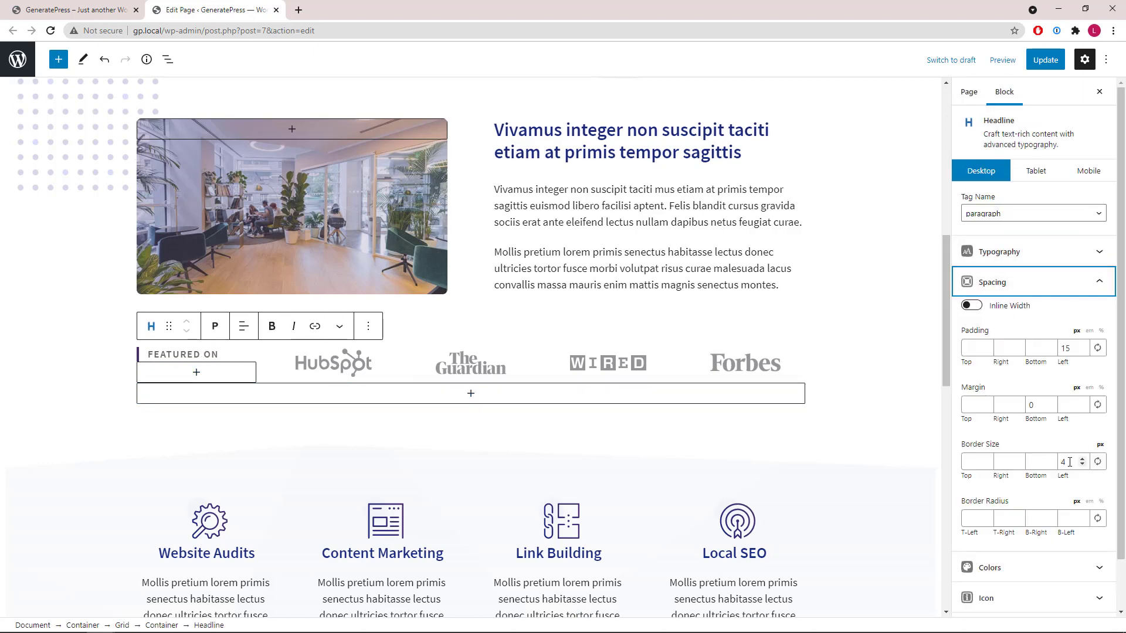
{"action": "left_click", "coordinate": [1099, 282]}
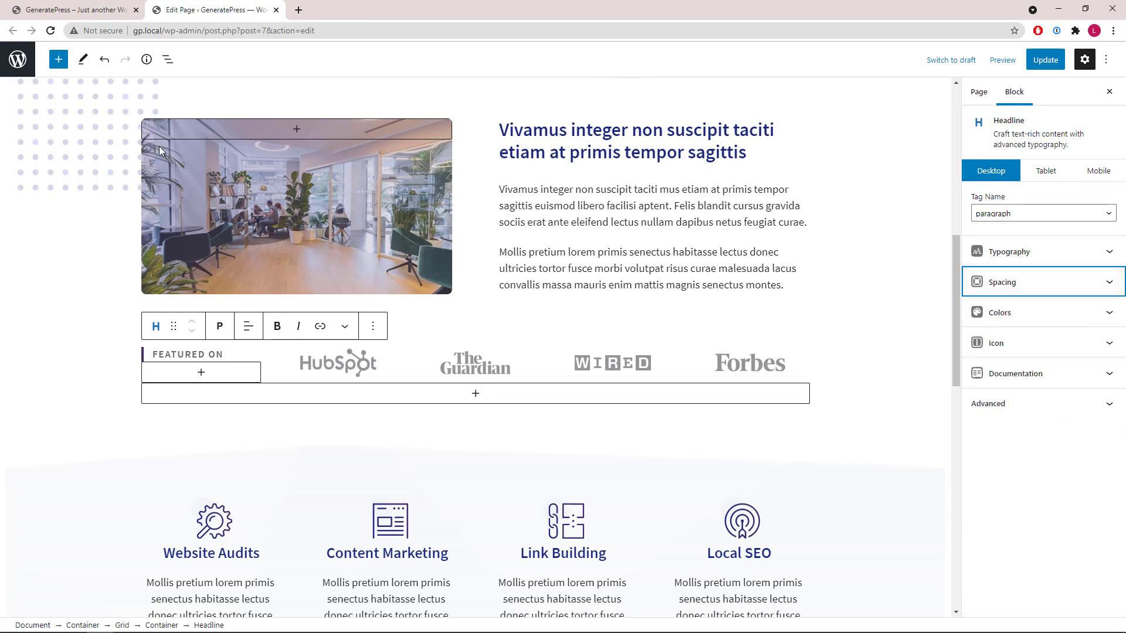
{"action": "left_click", "coordinate": [170, 68]}
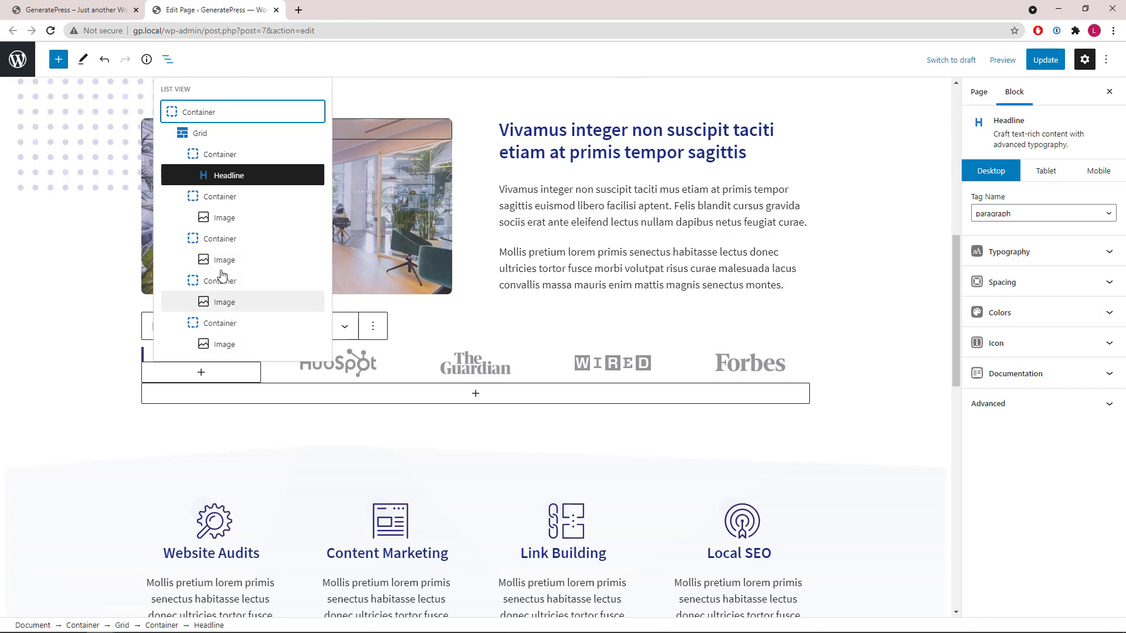
{"action": "left_click", "coordinate": [167, 61]}
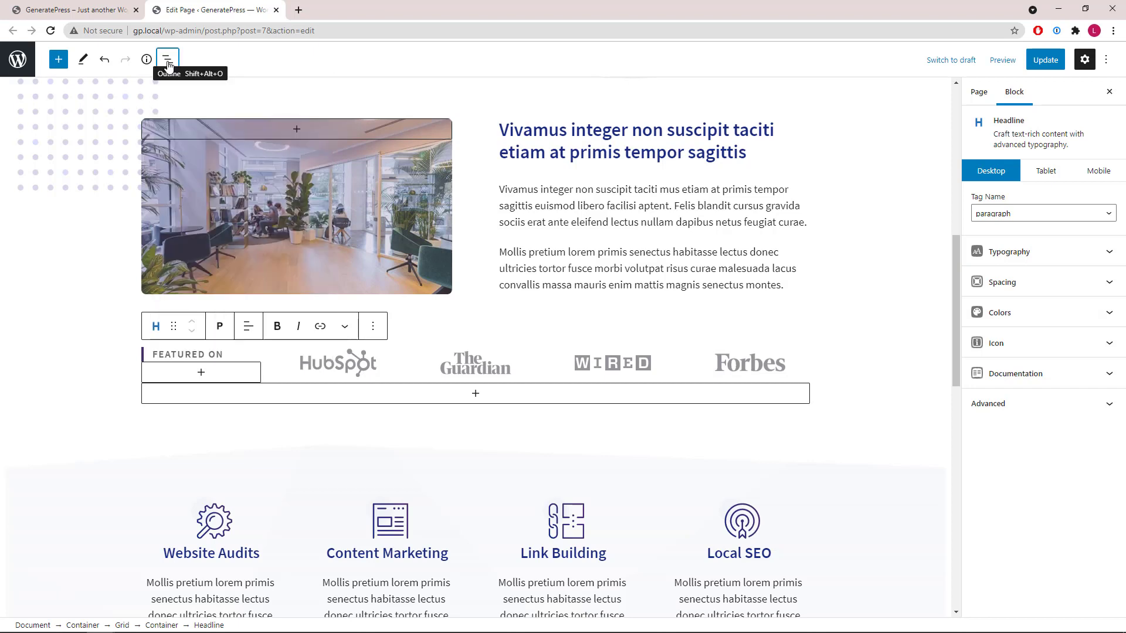
Examine the services section's block structure and the icon settings of its Website Audits headline.
{"action": "scroll", "coordinate": [175, 228], "scroll_direction": "down", "scroll_amount": 3}
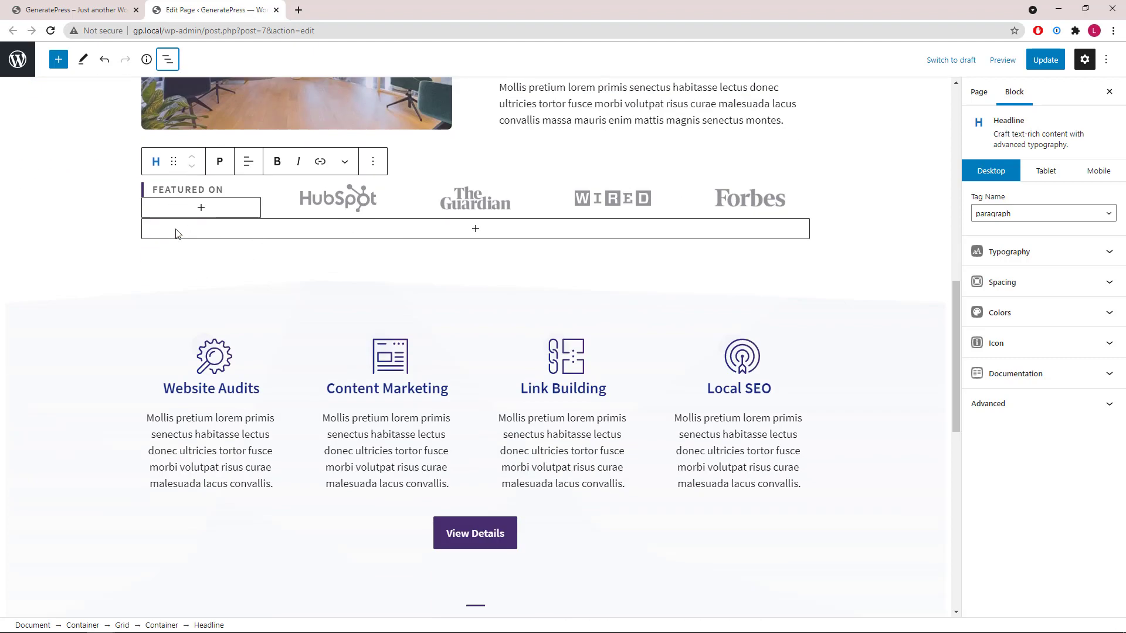
{"action": "left_click", "coordinate": [81, 304]}
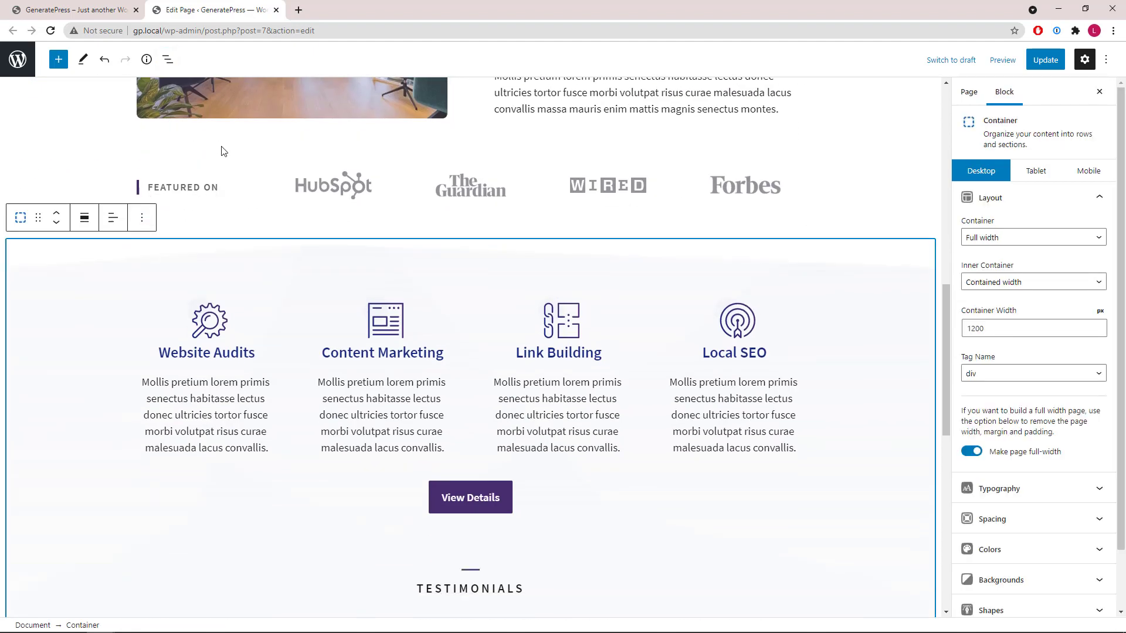
{"action": "left_click", "coordinate": [166, 61]}
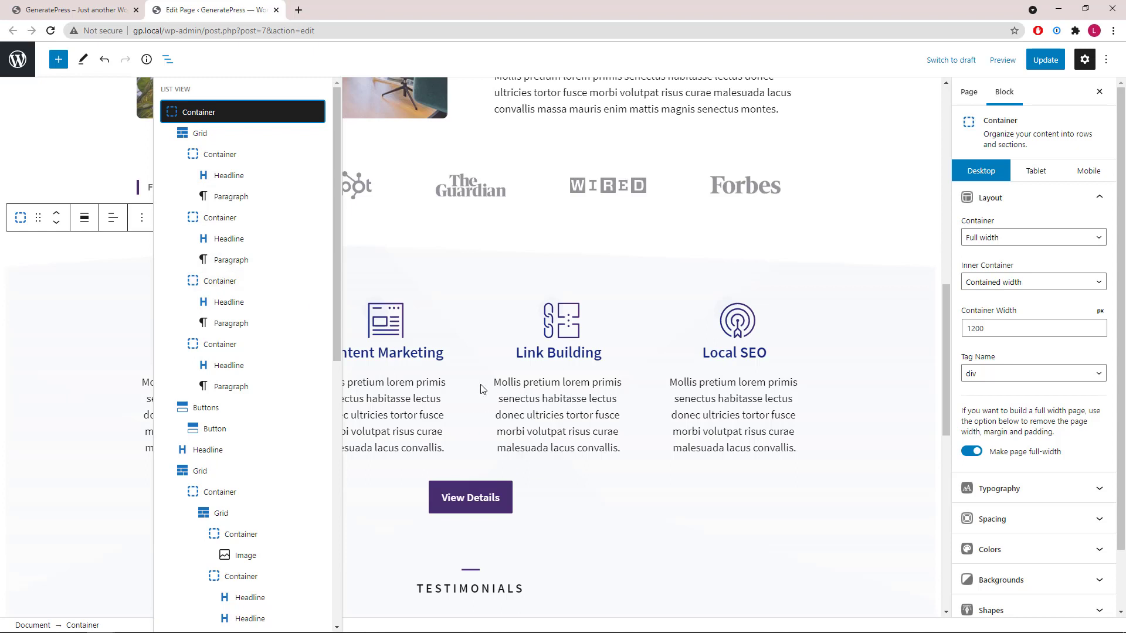
{"action": "left_click", "coordinate": [229, 175]}
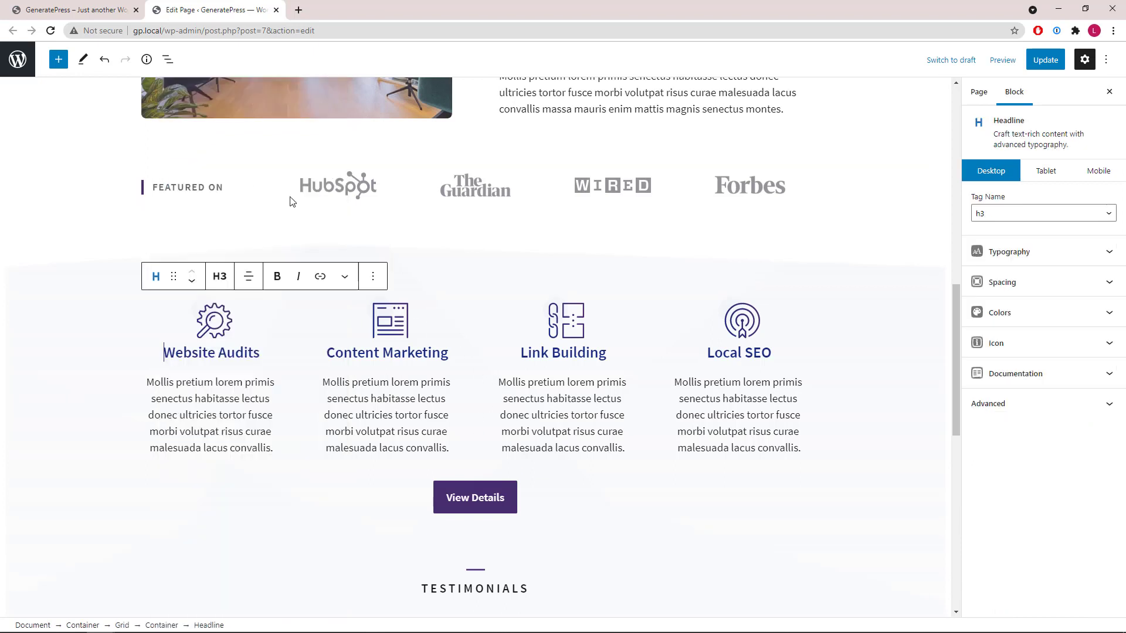
{"action": "left_click", "coordinate": [1105, 350]}
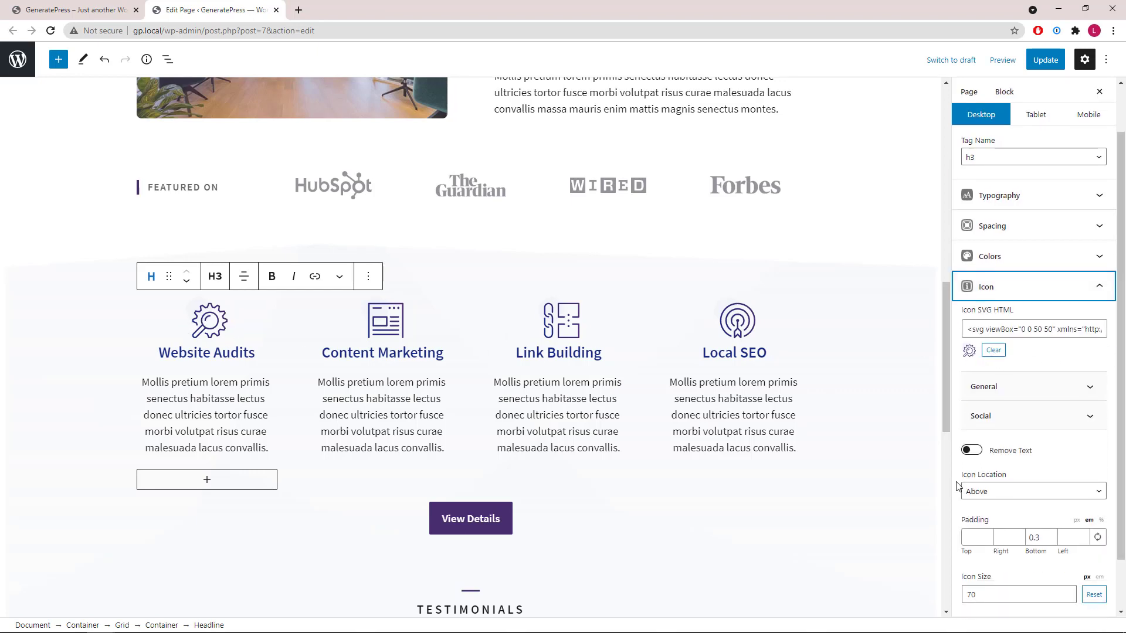
{"action": "left_click", "coordinate": [1097, 287]}
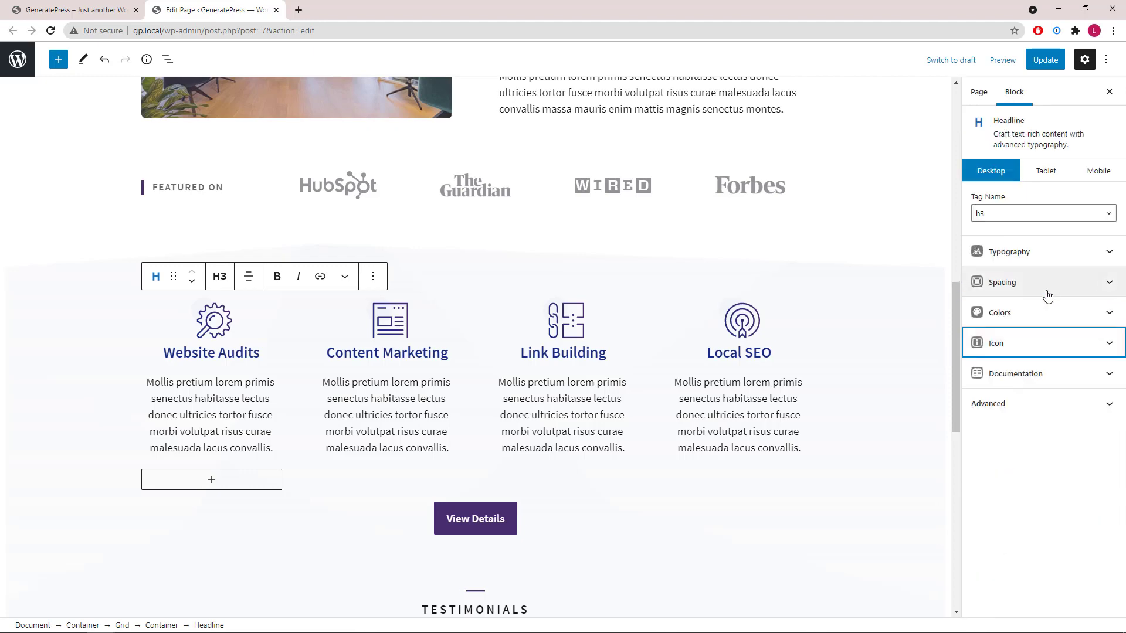
Inspect the shape settings of the outer container holding the services and testimonials.
{"action": "left_click", "coordinate": [168, 59]}
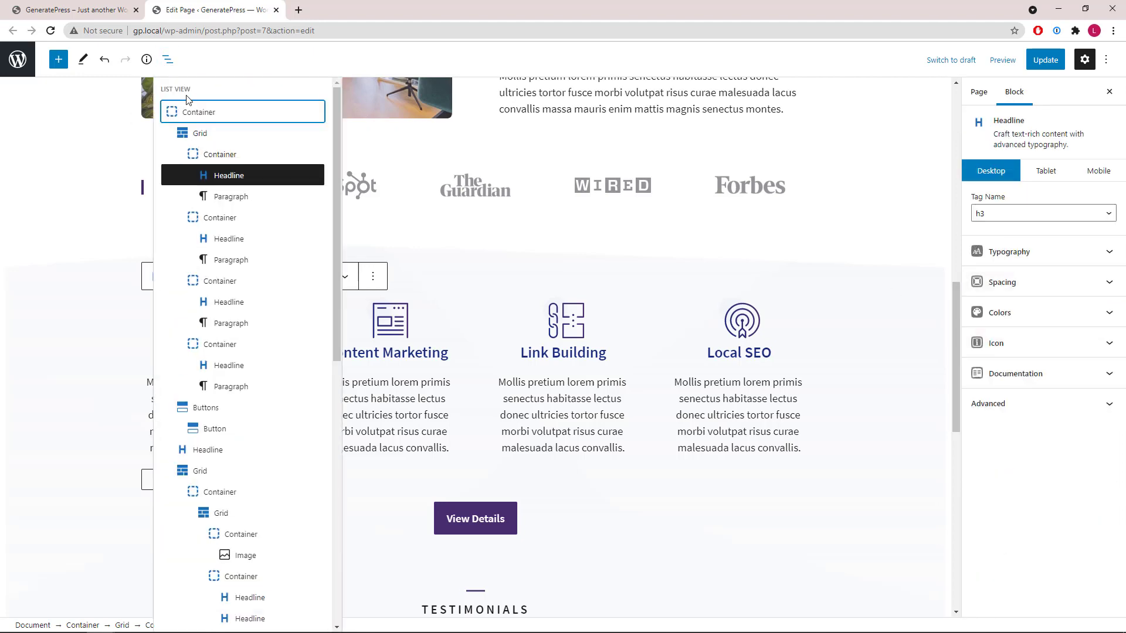
{"action": "left_click", "coordinate": [194, 113]}
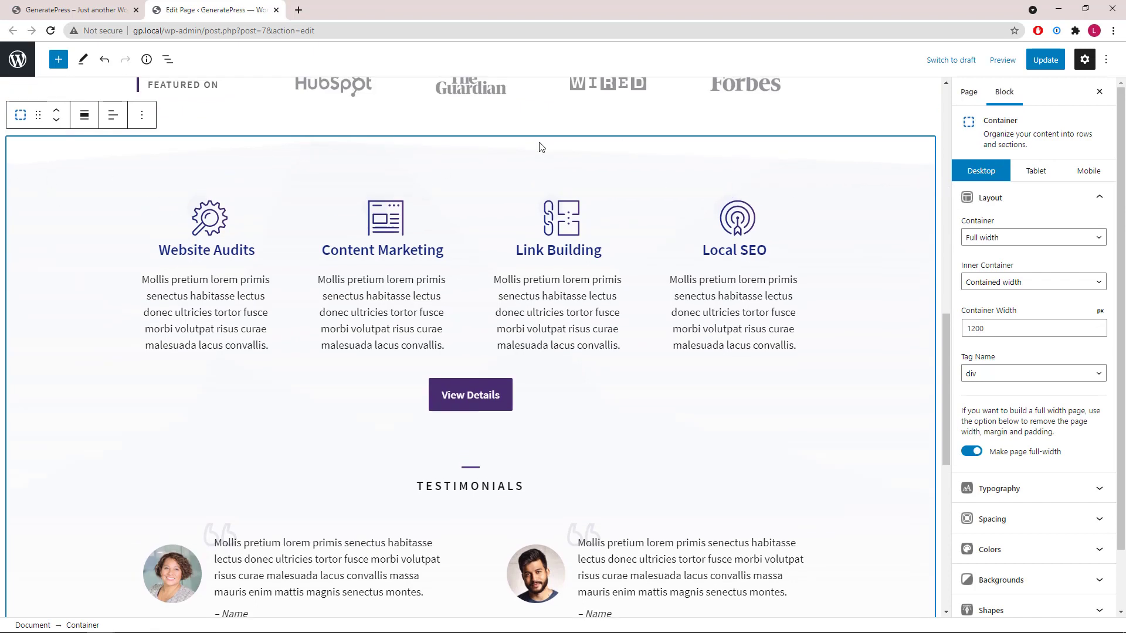
{"action": "left_click", "coordinate": [1096, 206]}
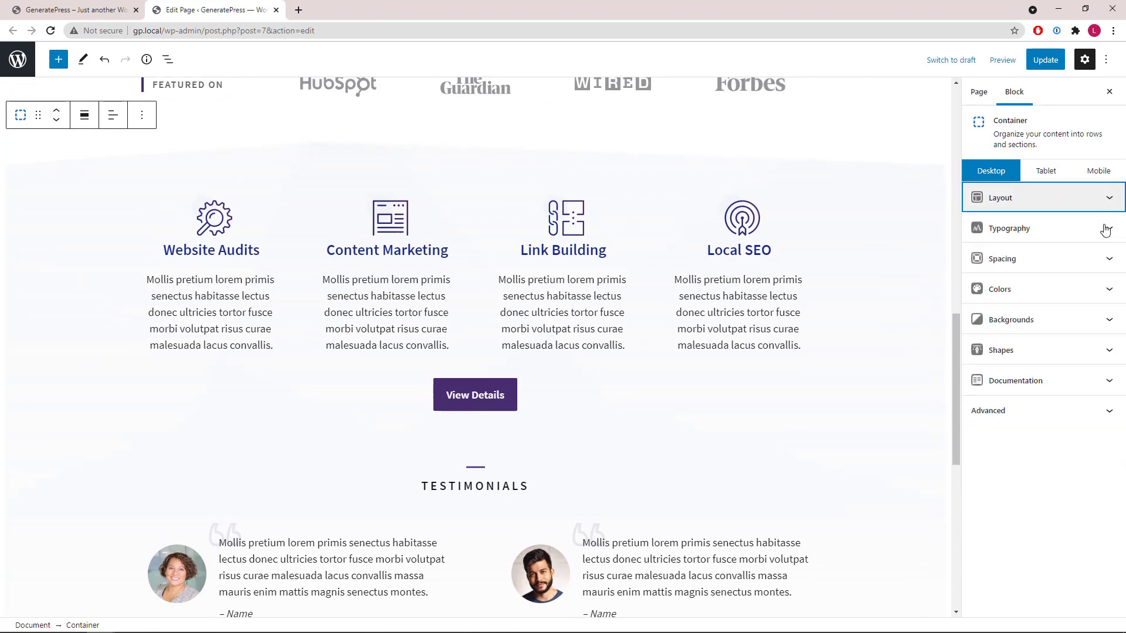
{"action": "left_click", "coordinate": [1111, 351]}
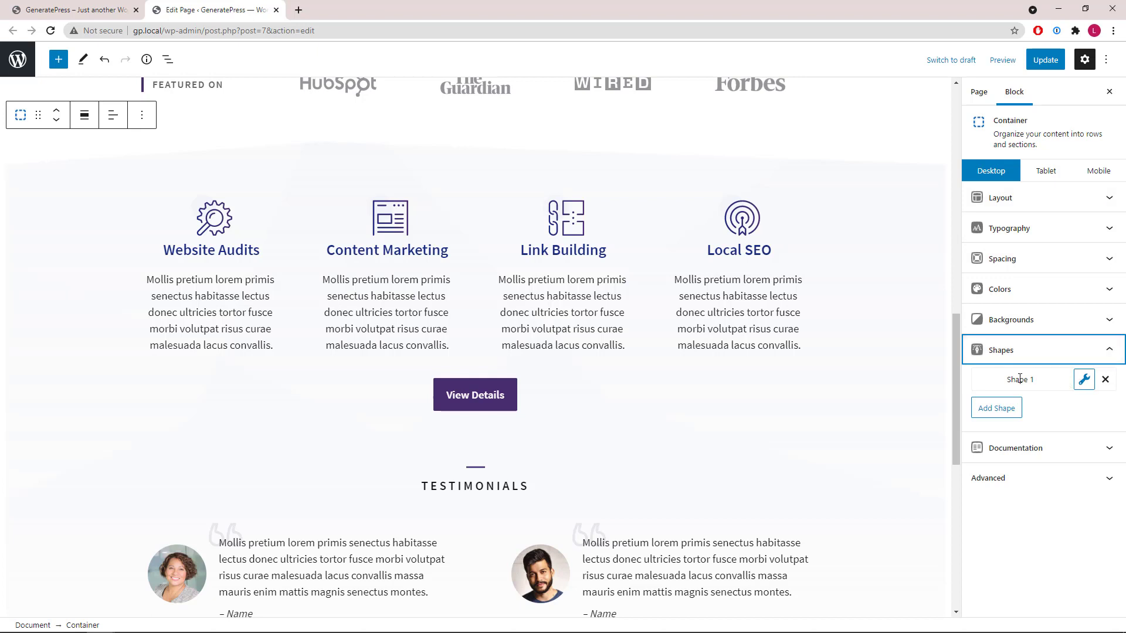
{"action": "left_click", "coordinate": [1110, 352]}
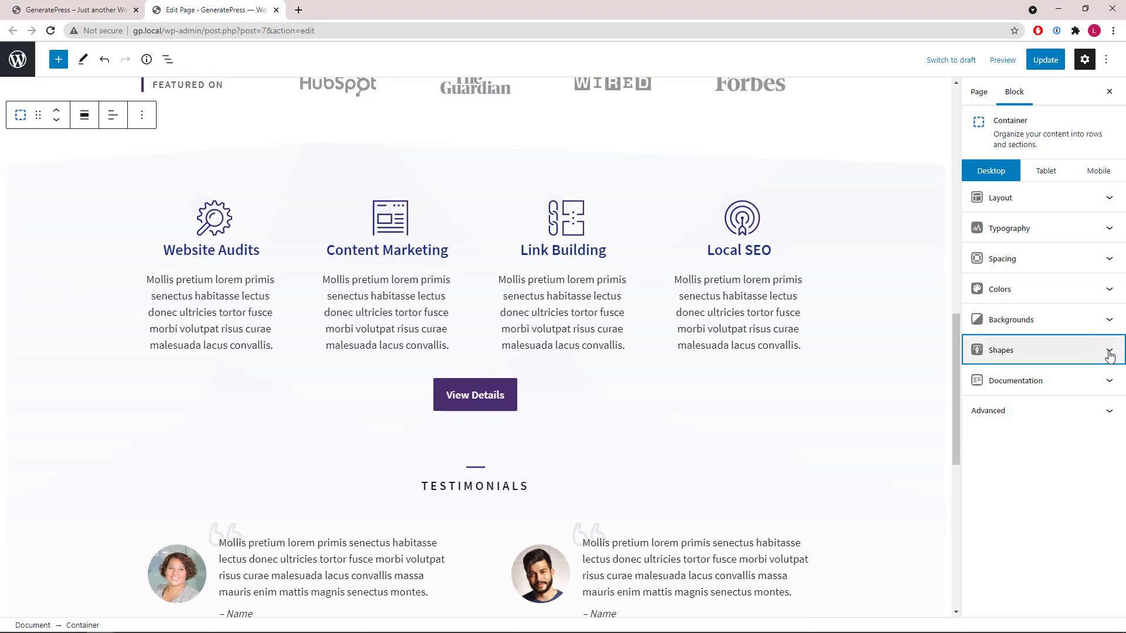
Locate the Testimonials headline in the section's block structure and inspect its icon settings.
{"action": "left_click", "coordinate": [168, 61]}
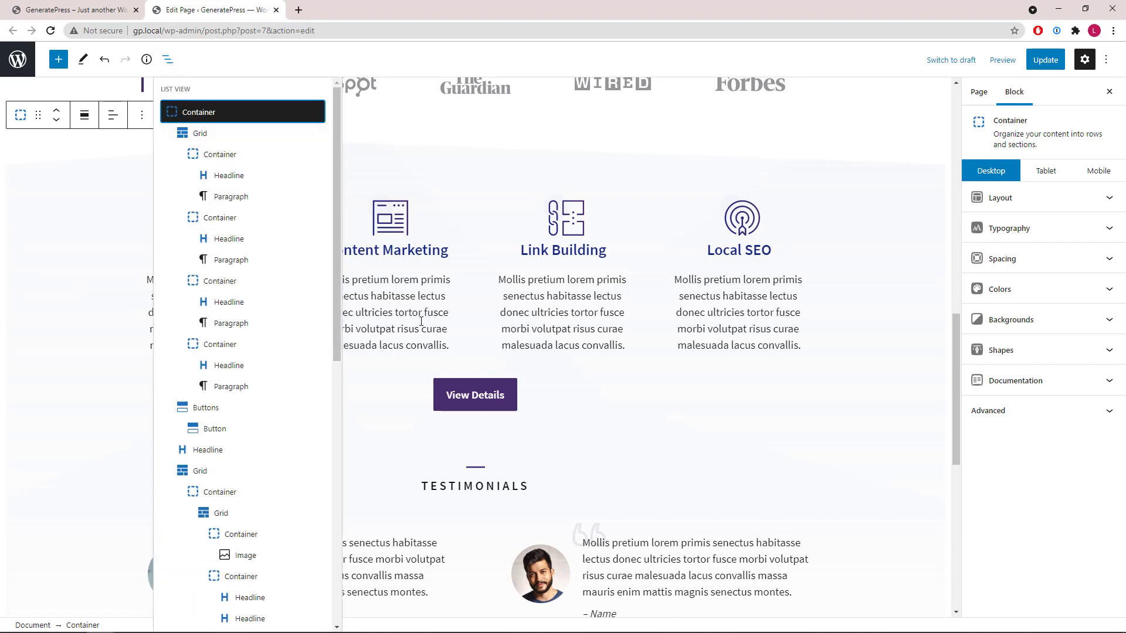
{"action": "scroll", "coordinate": [407, 312], "scroll_direction": "down", "scroll_amount": 2}
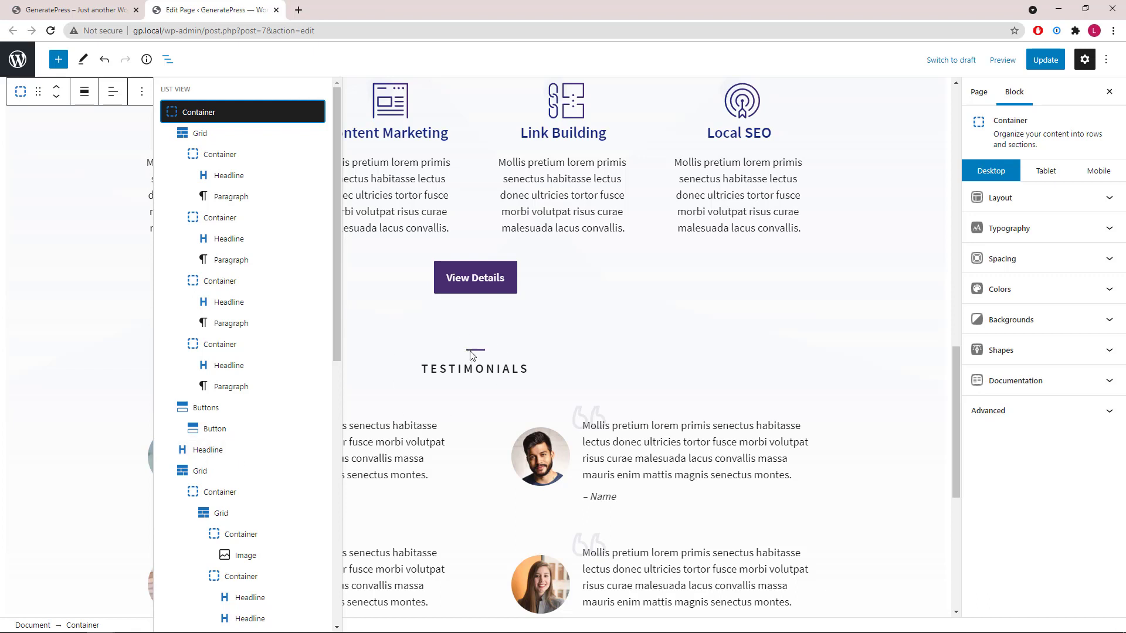
{"action": "left_click", "coordinate": [229, 456]}
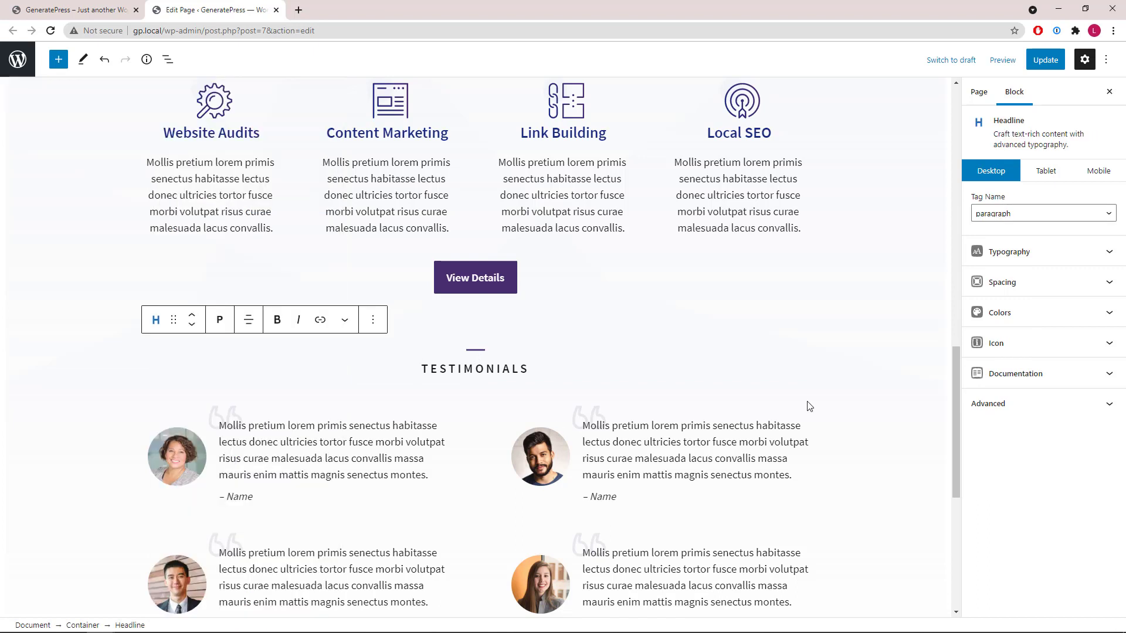
{"action": "left_click", "coordinate": [1109, 345]}
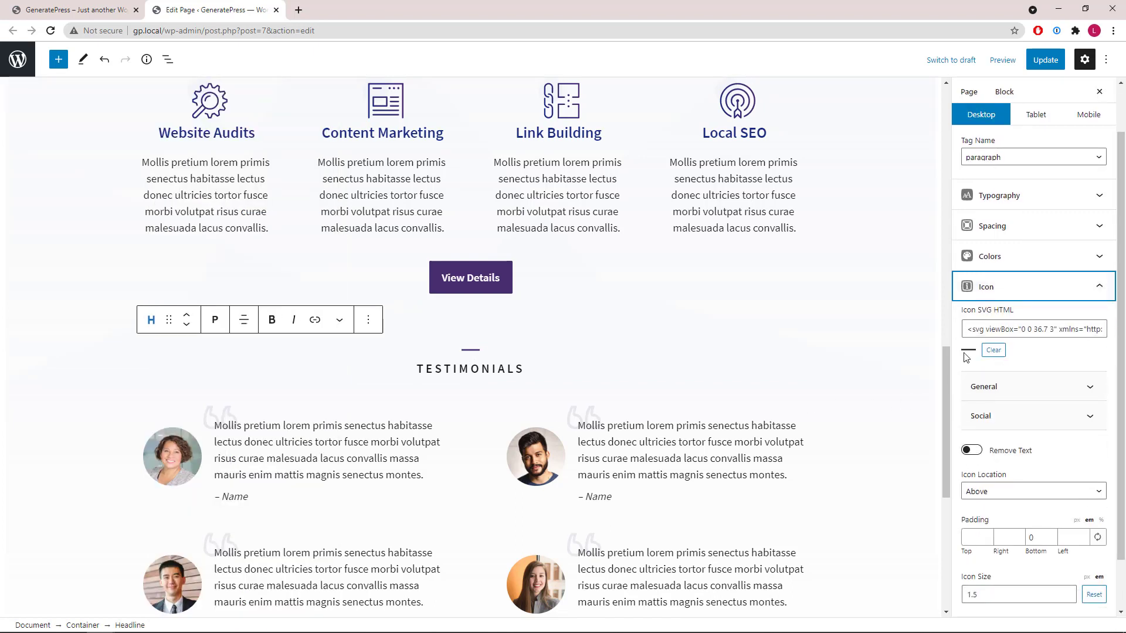
{"action": "left_click", "coordinate": [1091, 302]}
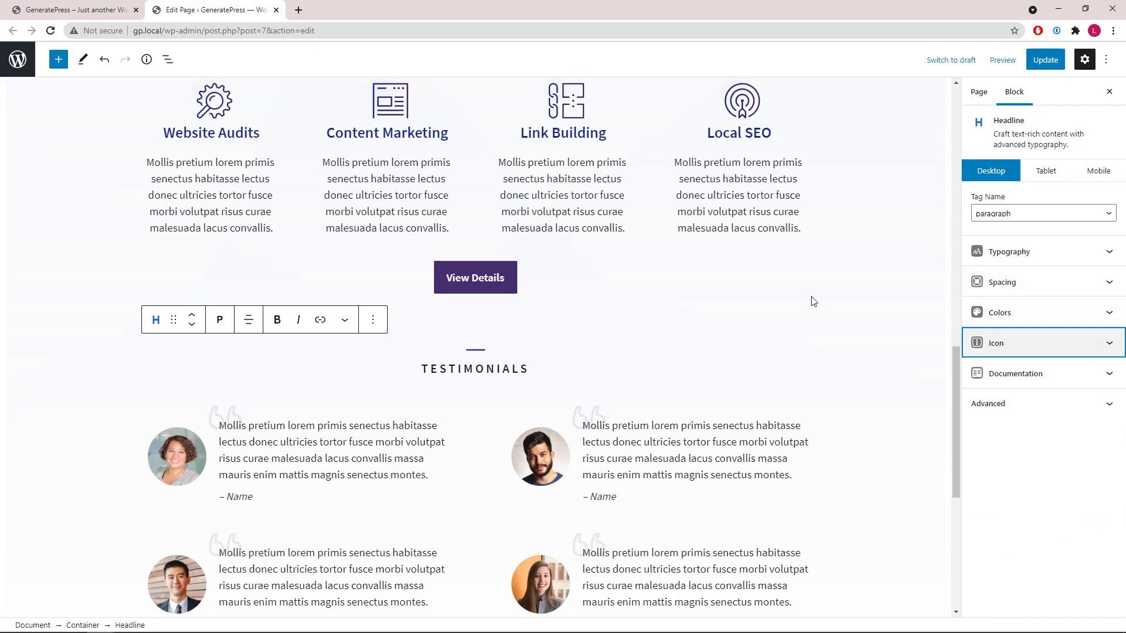
Examine the testimonials grid's nested blocks and the width settings of the first testimonial's photo and text containers.
{"action": "left_click", "coordinate": [166, 60]}
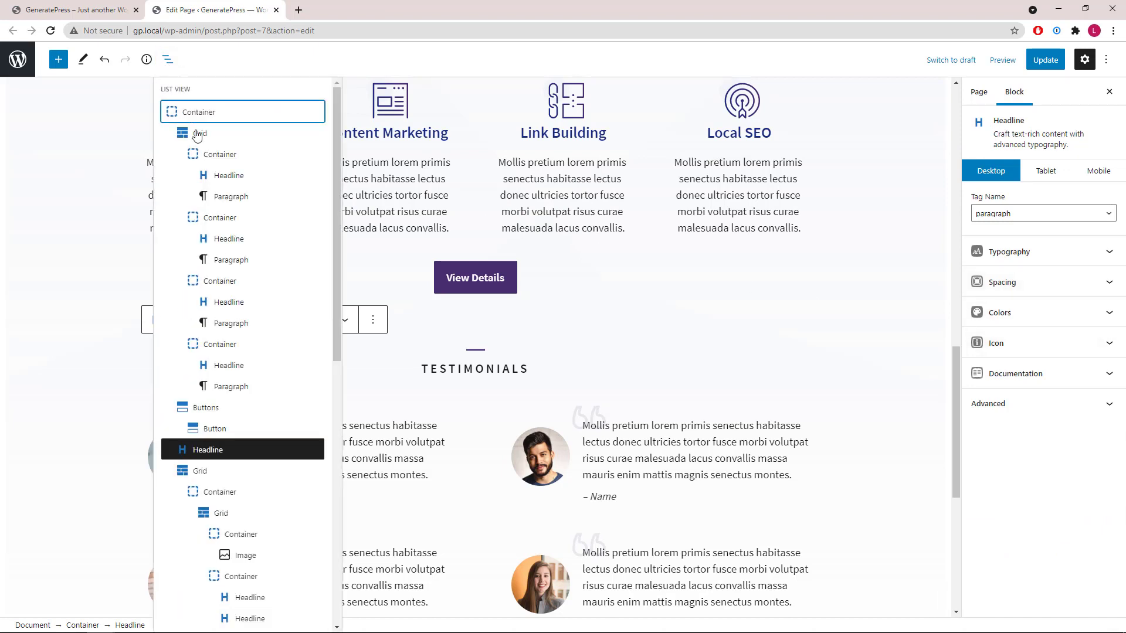
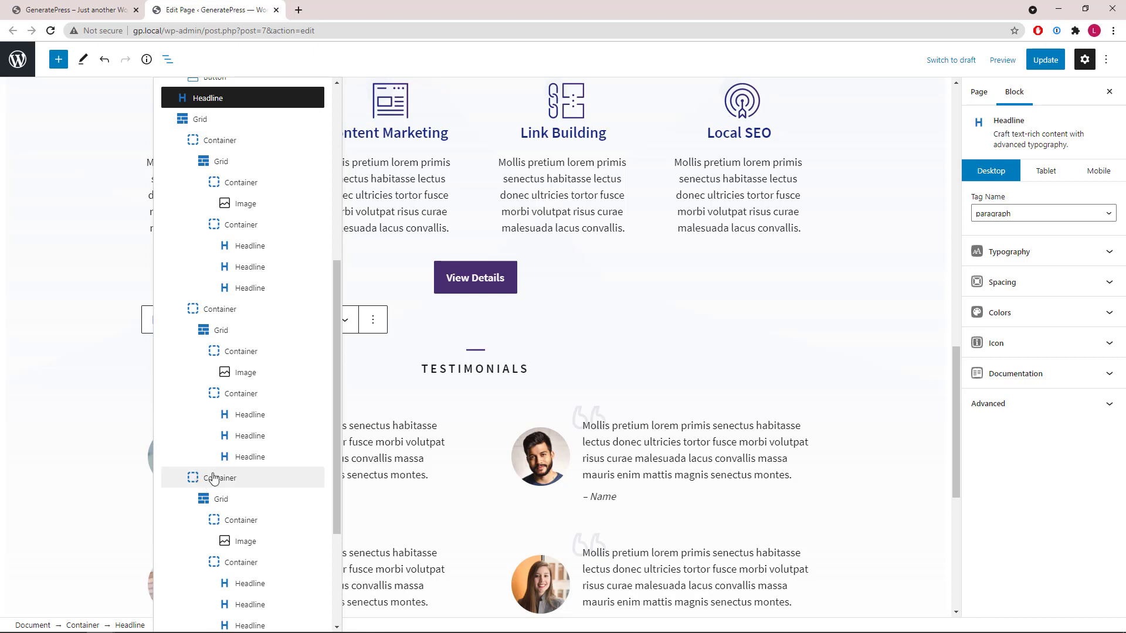
{"action": "scroll", "coordinate": [640, 274], "scroll_direction": "down", "scroll_amount": 3}
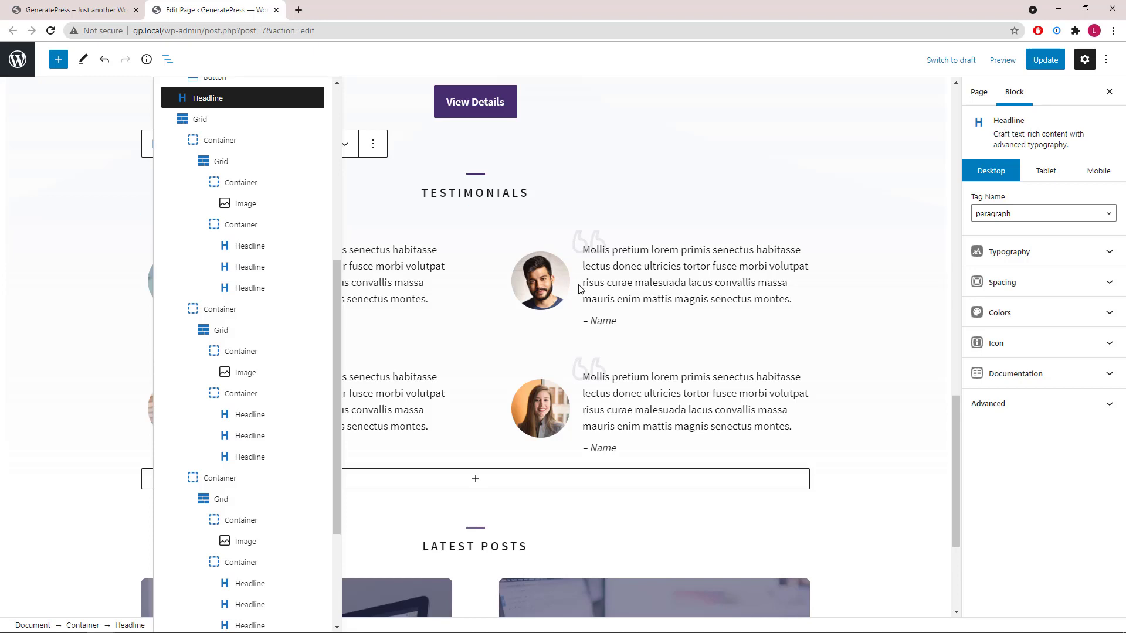
{"action": "left_click", "coordinate": [299, 190]}
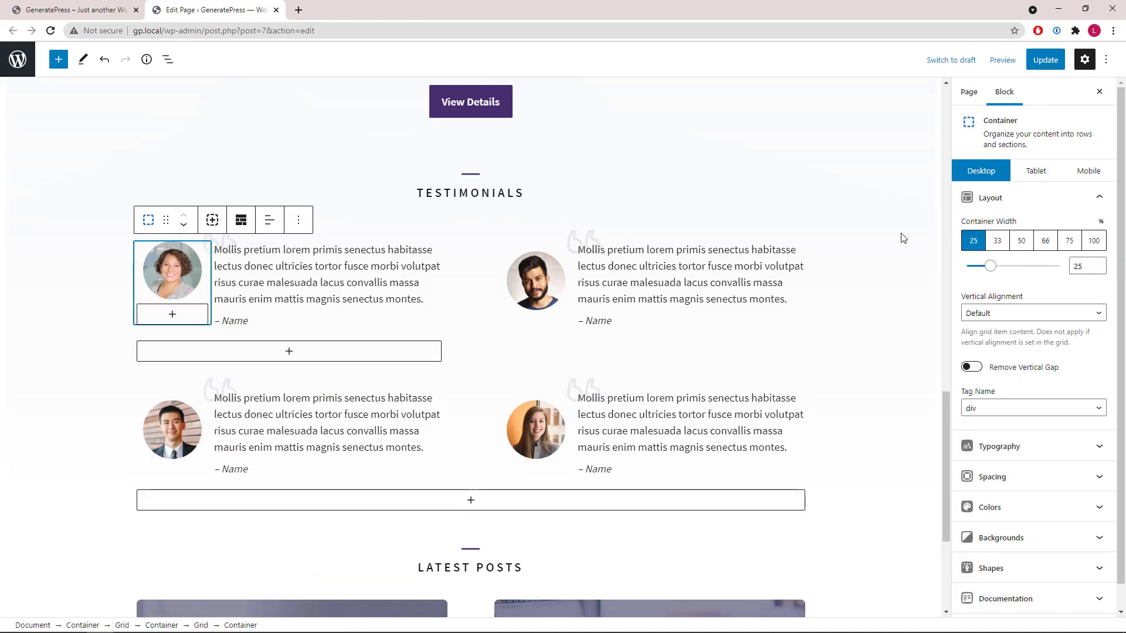
{"action": "left_click", "coordinate": [168, 59]}
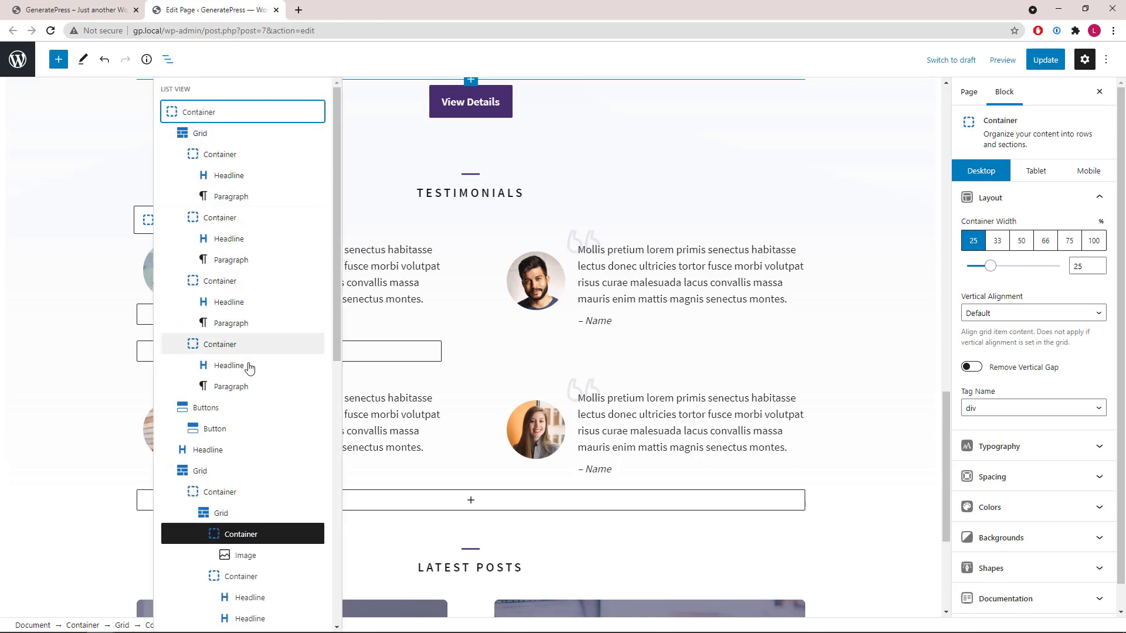
{"action": "scroll", "coordinate": [258, 411], "scroll_direction": "down", "scroll_amount": 1}
{"action": "scroll", "coordinate": [260, 436], "scroll_direction": "down", "scroll_amount": 1}
{"action": "left_click", "coordinate": [261, 458]}
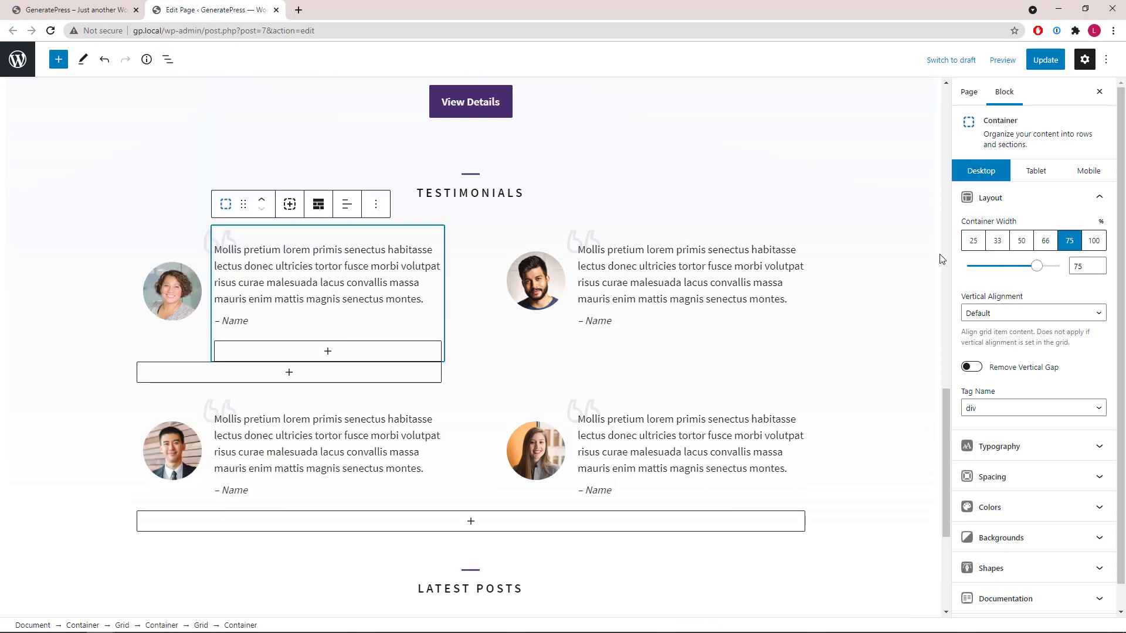
Inspect the icon settings of the quote mark headline in the first testimonial's text container.
{"action": "left_click", "coordinate": [167, 60]}
{"action": "scroll", "coordinate": [252, 301], "scroll_direction": "down", "scroll_amount": 3}
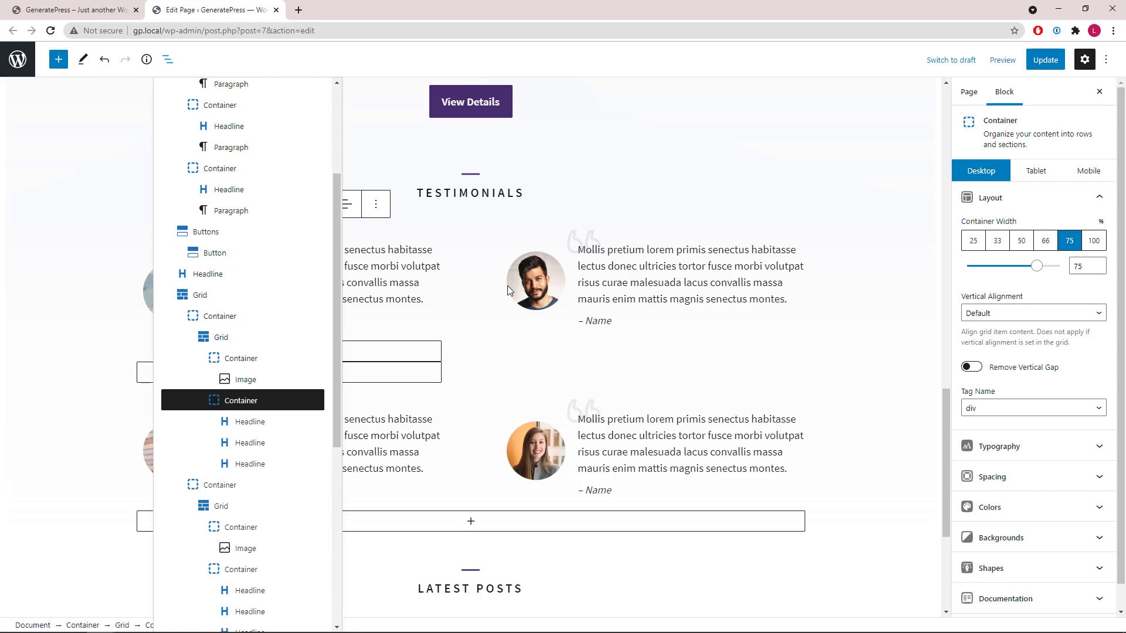
{"action": "left_click", "coordinate": [262, 431]}
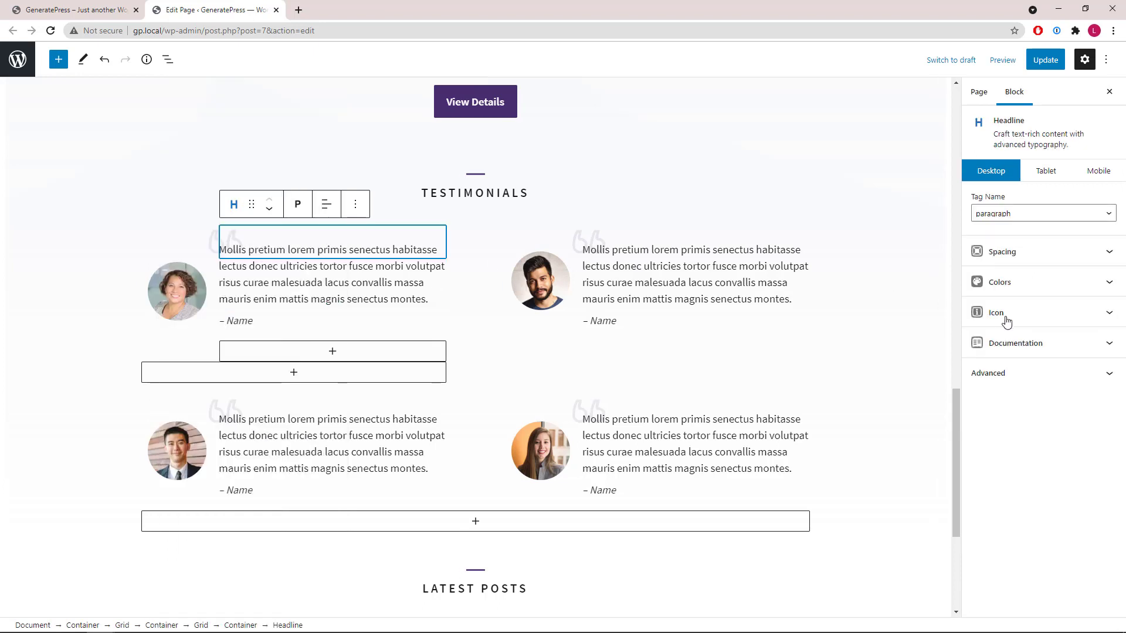
{"action": "left_click", "coordinate": [1108, 317]}
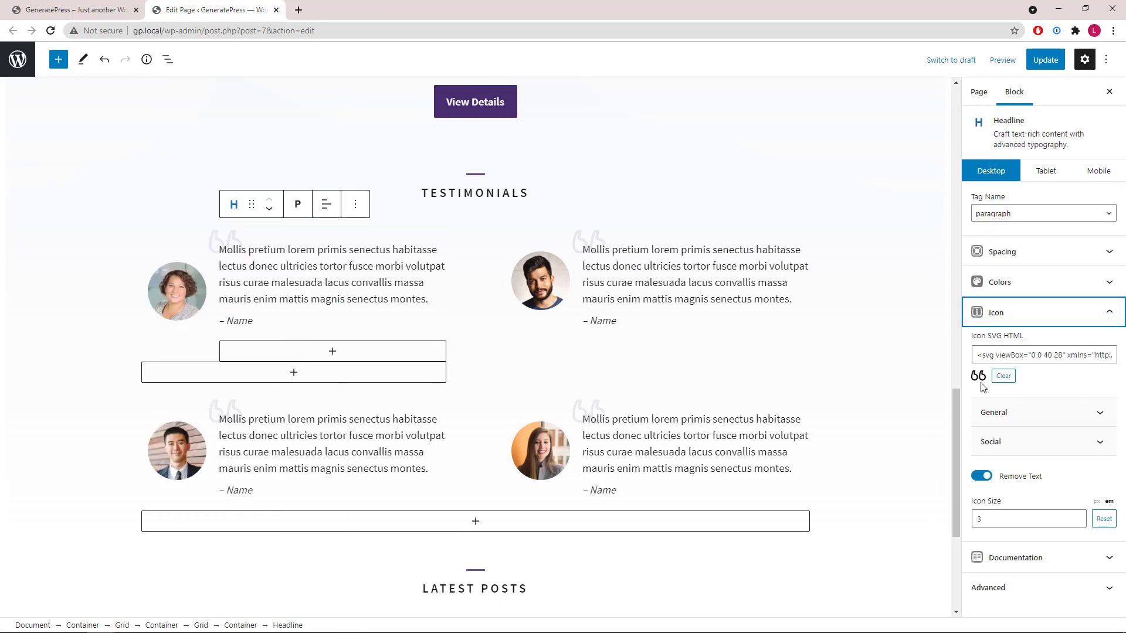
{"action": "left_click", "coordinate": [1108, 318]}
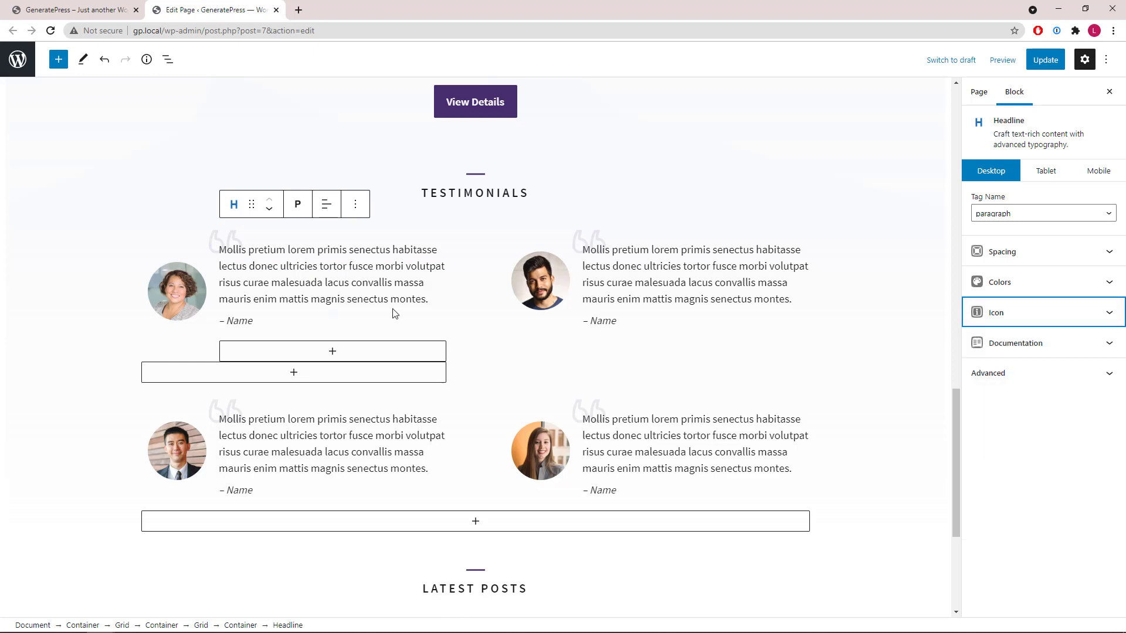
Examine the Latest Posts section's block structure and compare its headline with the Testimonials one.
{"action": "scroll", "coordinate": [368, 314], "scroll_direction": "down", "scroll_amount": 4}
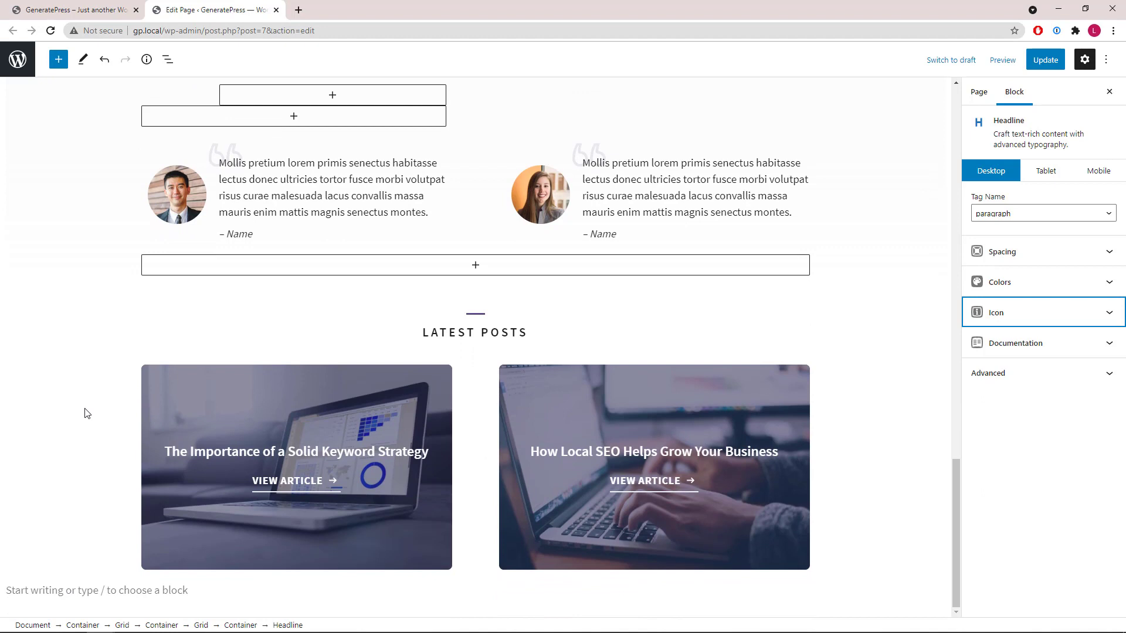
{"action": "key", "text": "Down"}
{"action": "left_click", "coordinate": [69, 425]}
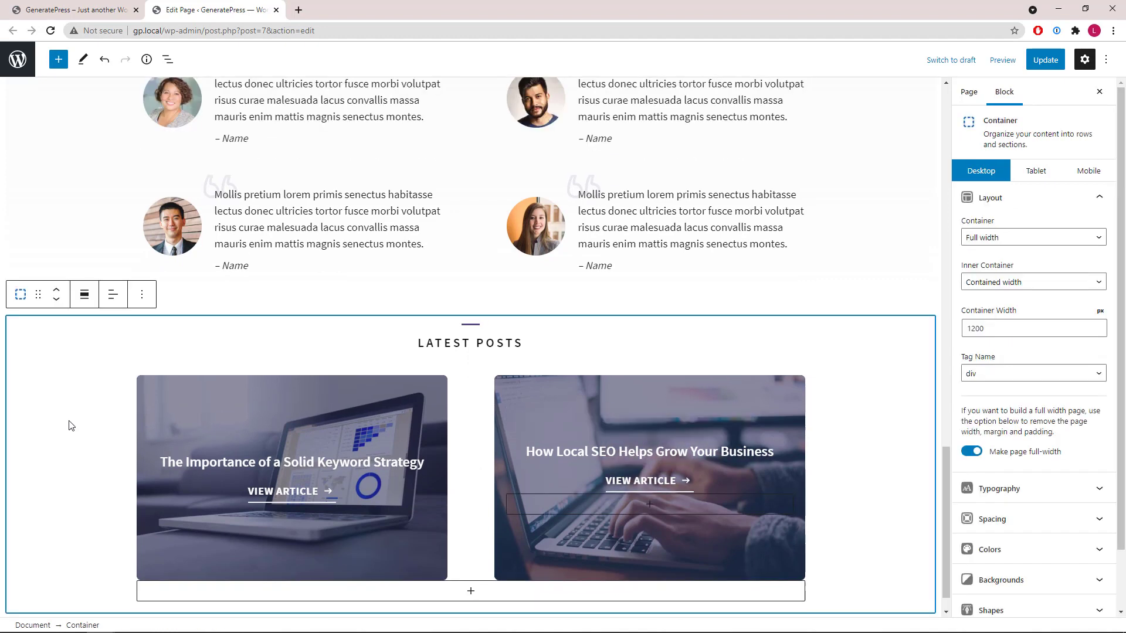
{"action": "left_click", "coordinate": [167, 59]}
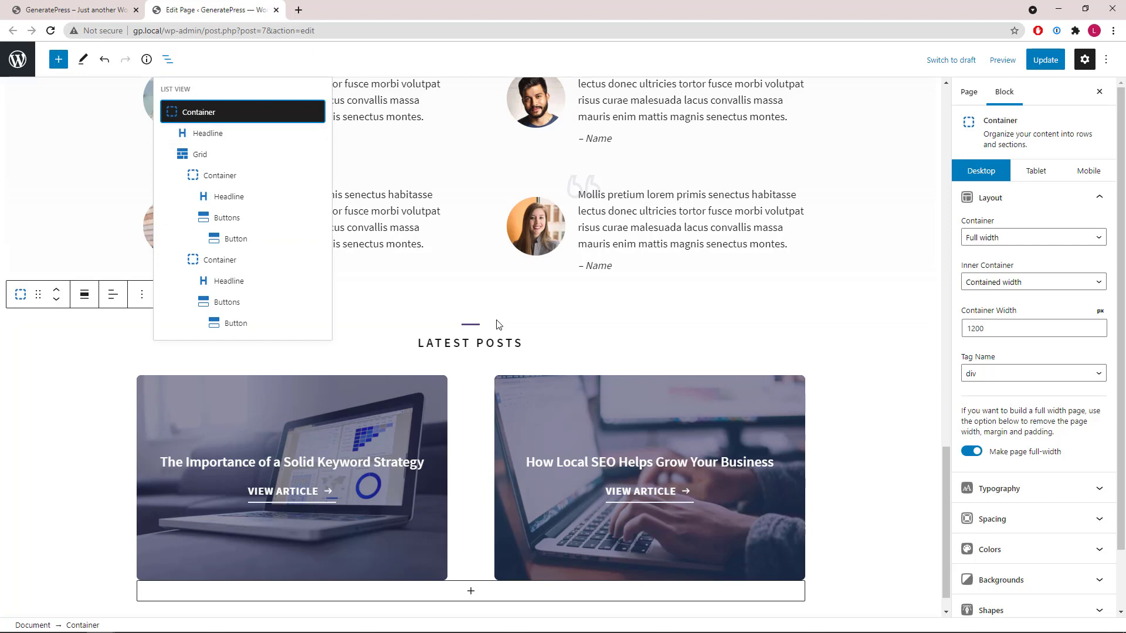
{"action": "scroll", "coordinate": [515, 342], "scroll_direction": "up", "scroll_amount": 6}
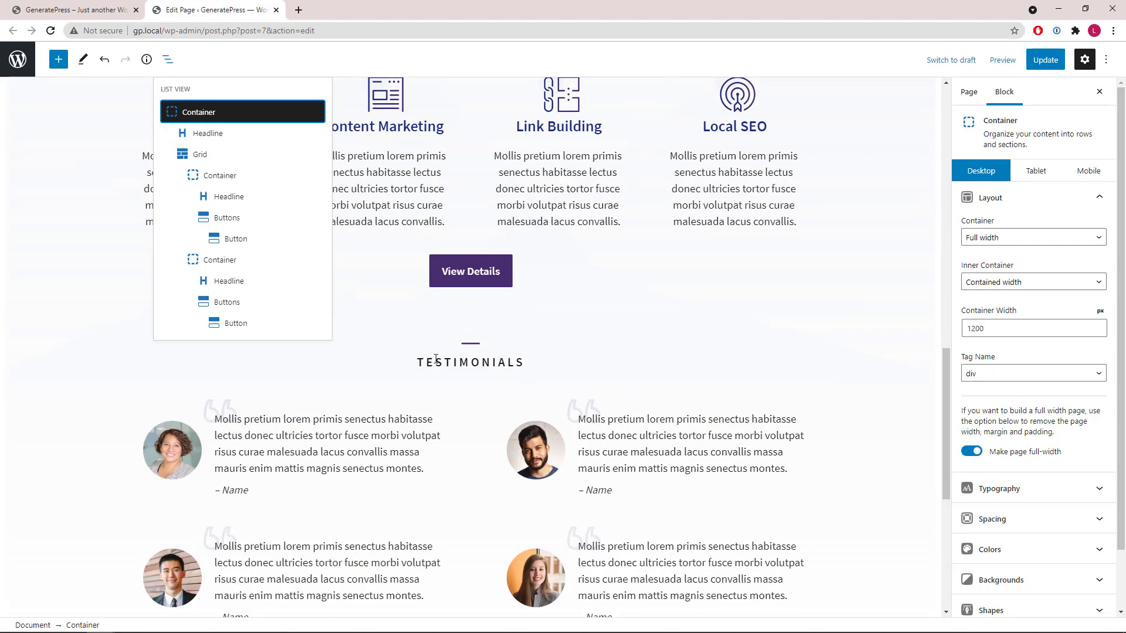
{"action": "scroll", "coordinate": [455, 381], "scroll_direction": "down", "scroll_amount": 6}
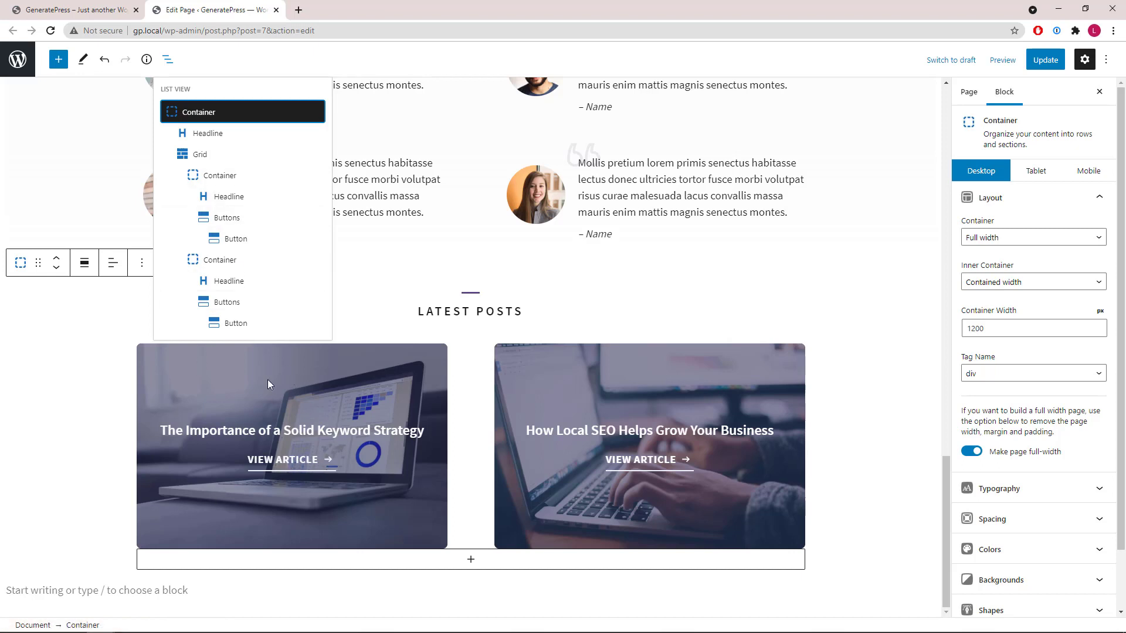
Inspect the layout and background settings of the first post card's container in the Latest Posts grid.
{"action": "left_click", "coordinate": [218, 177]}
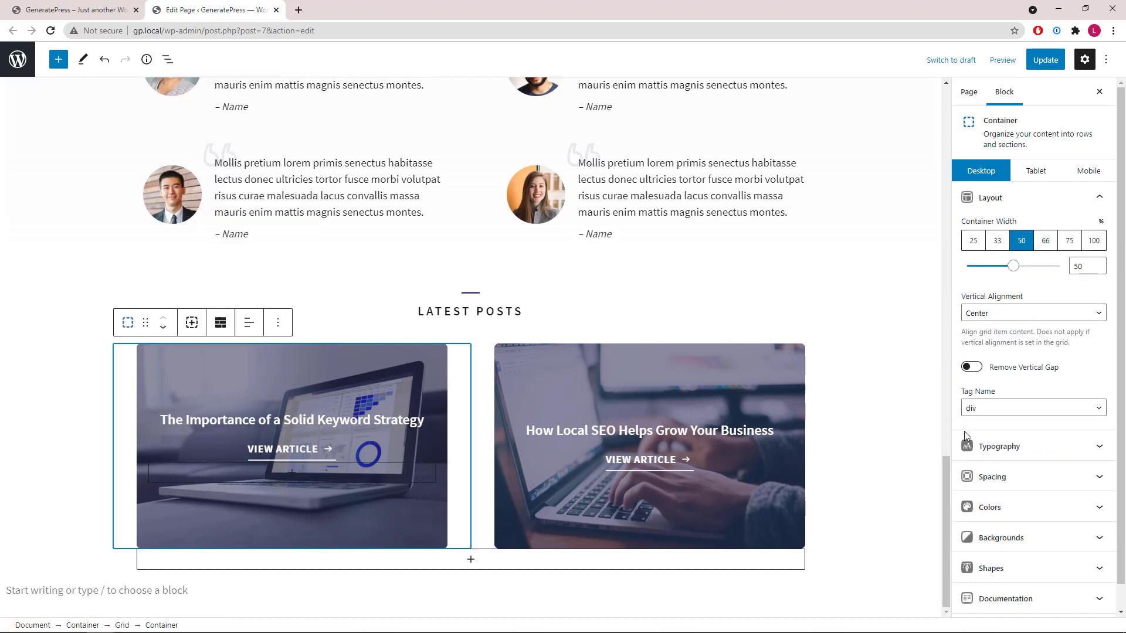
{"action": "left_click", "coordinate": [1097, 205]}
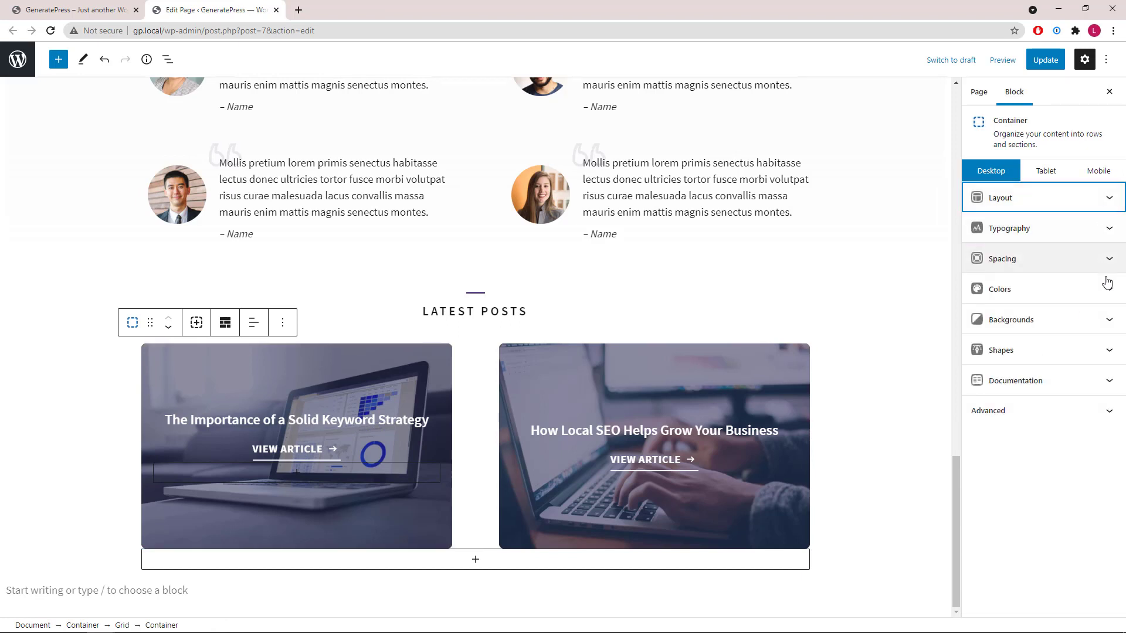
{"action": "left_click", "coordinate": [1110, 319]}
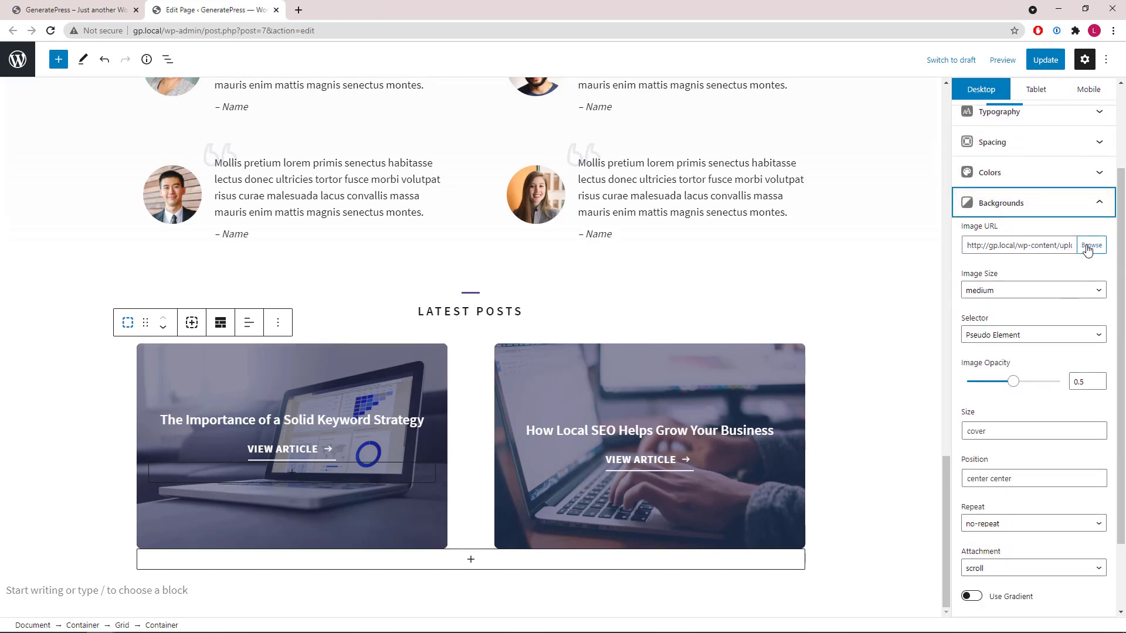
{"action": "left_click", "coordinate": [1101, 211]}
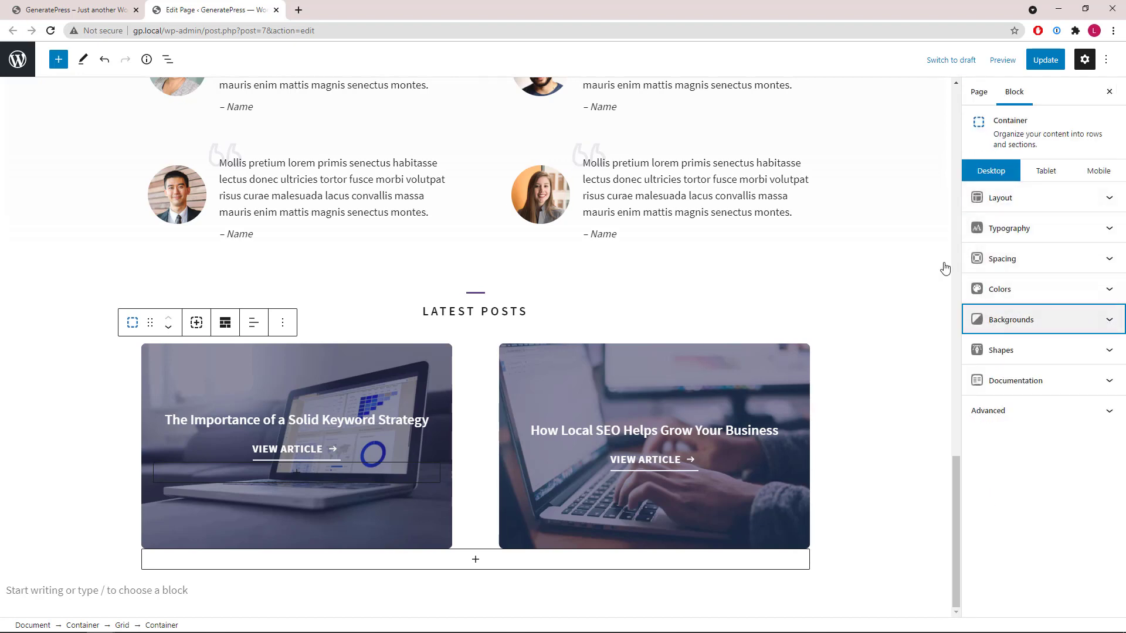
Leave the Home page editor without saving and look through the live Services page down to its monthly plans.
{"action": "left_click", "coordinate": [276, 10]}
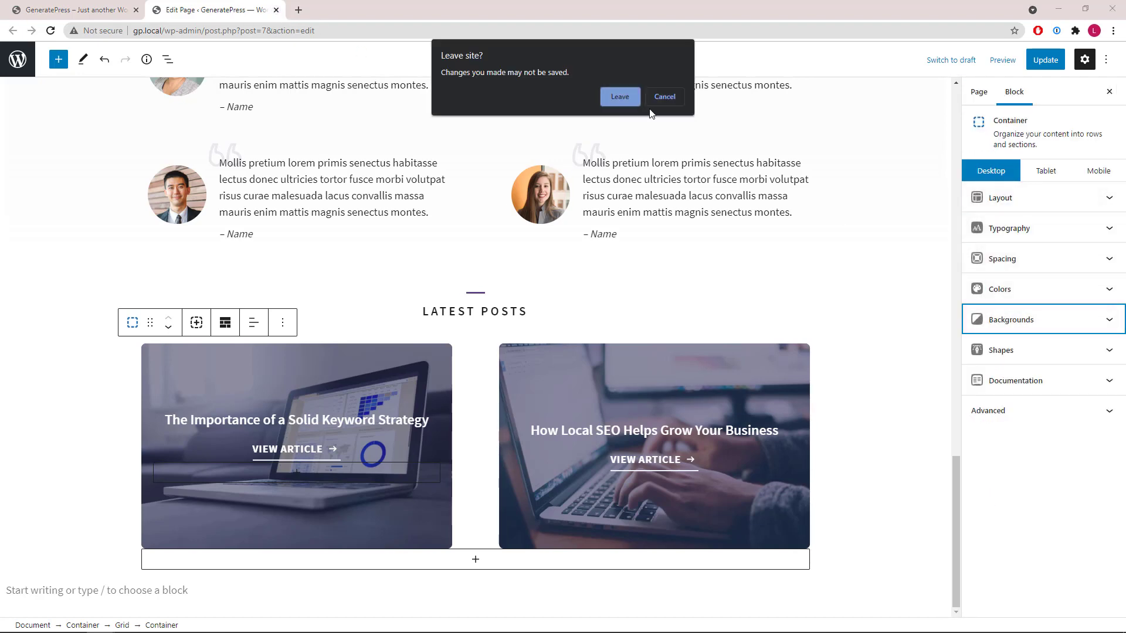
{"action": "left_click", "coordinate": [620, 97]}
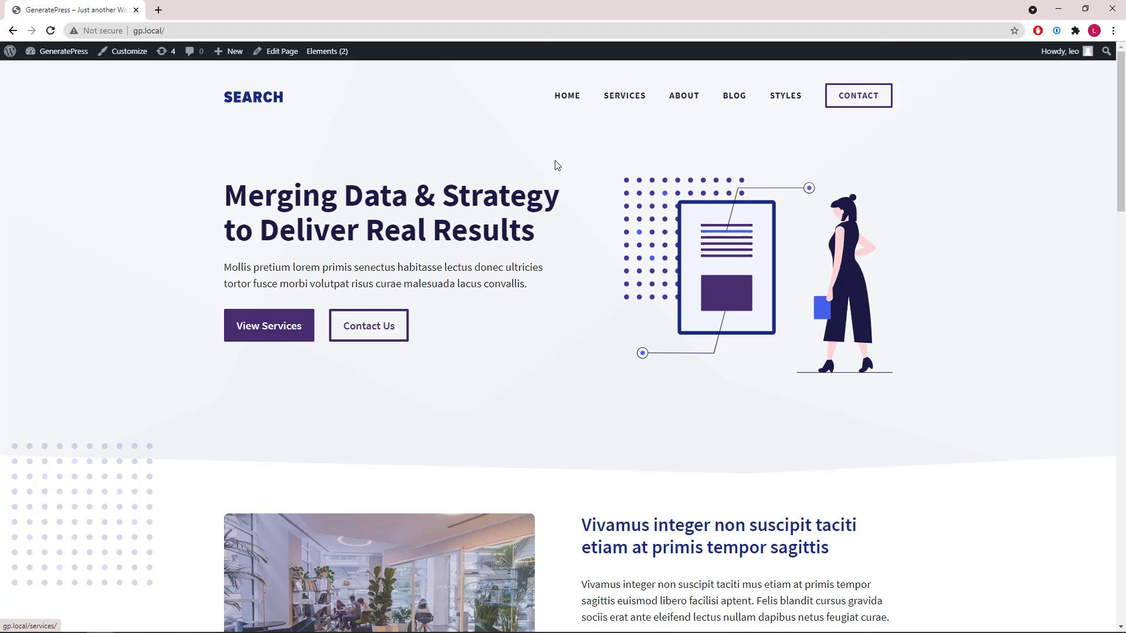
{"action": "left_click", "coordinate": [625, 99]}
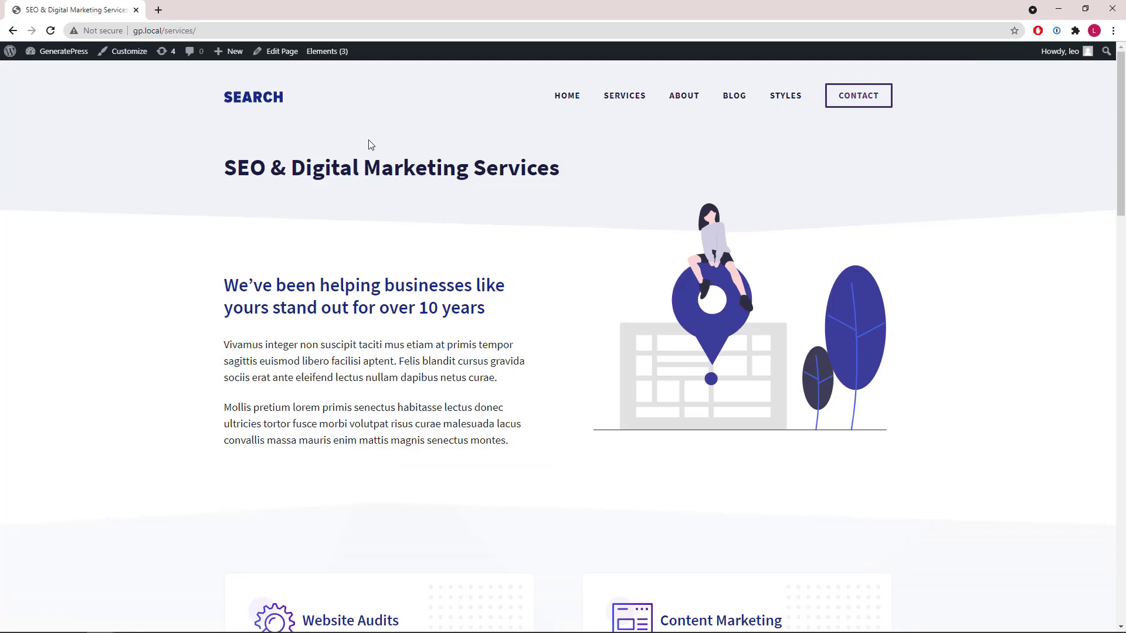
{"action": "scroll", "coordinate": [496, 246], "scroll_direction": "down", "scroll_amount": 20}
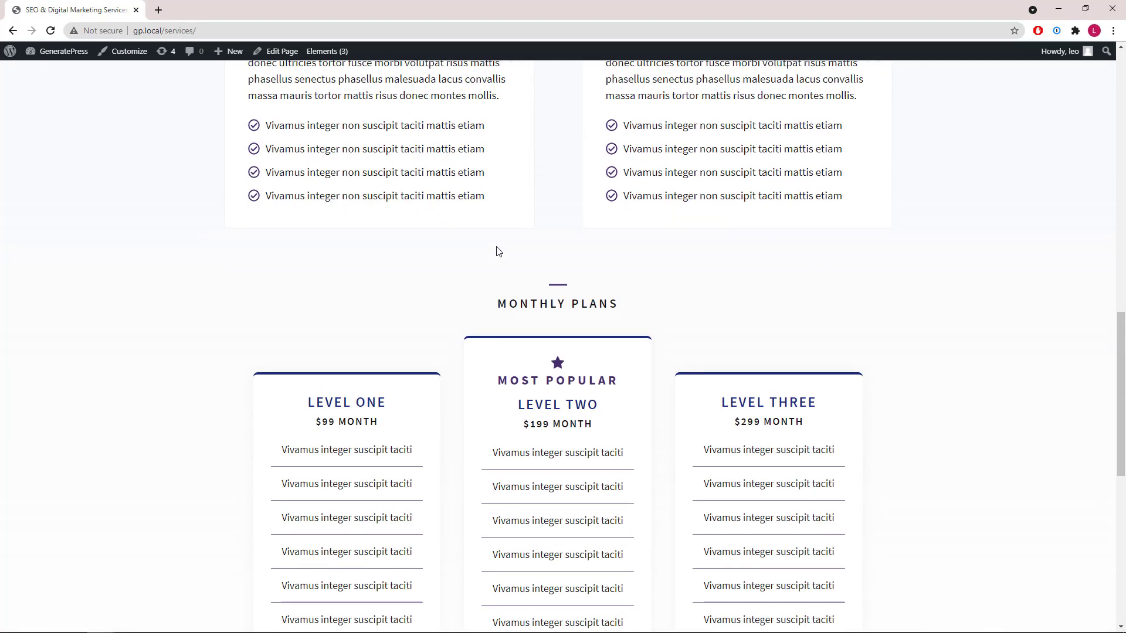
{"action": "scroll", "coordinate": [498, 261], "scroll_direction": "up", "scroll_amount": 20}
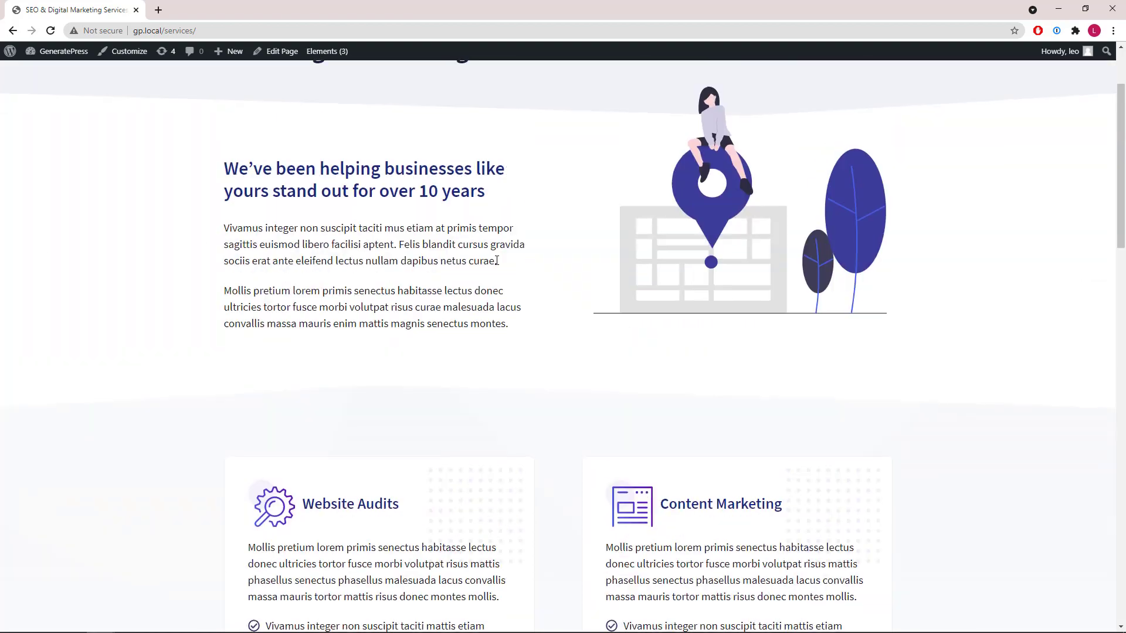
Open the Services page in the block editor and examine the nested blocks of its intro and service card sections.
{"action": "middle_click", "coordinate": [276, 51]}
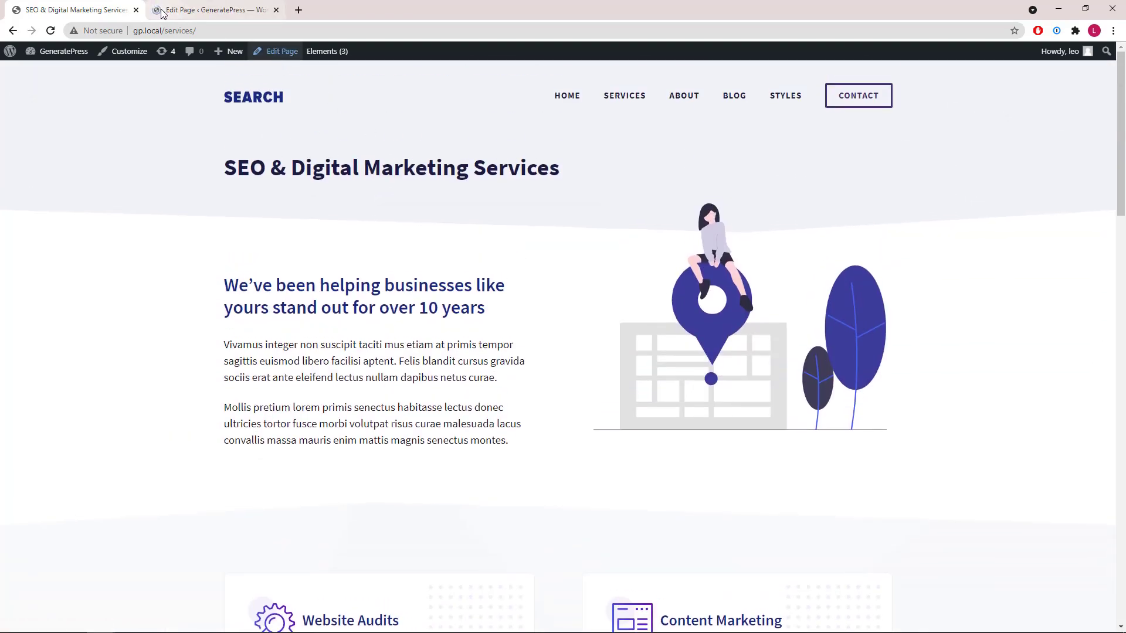
{"action": "left_click", "coordinate": [158, 12]}
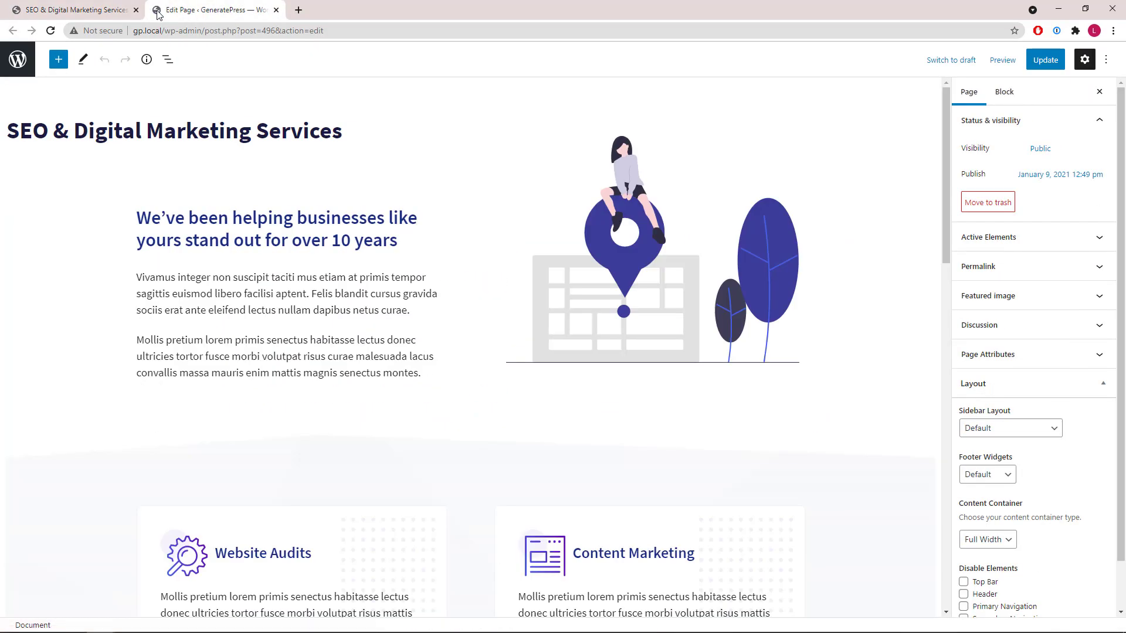
{"action": "left_click", "coordinate": [167, 60]}
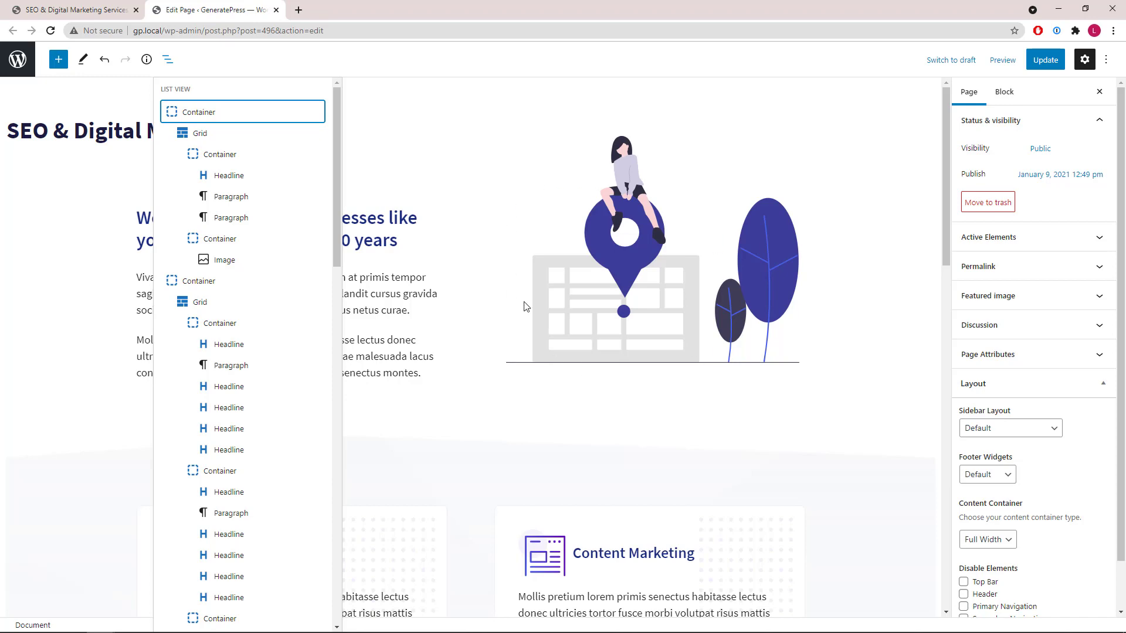
{"action": "scroll", "coordinate": [615, 185], "scroll_direction": "down", "scroll_amount": 7}
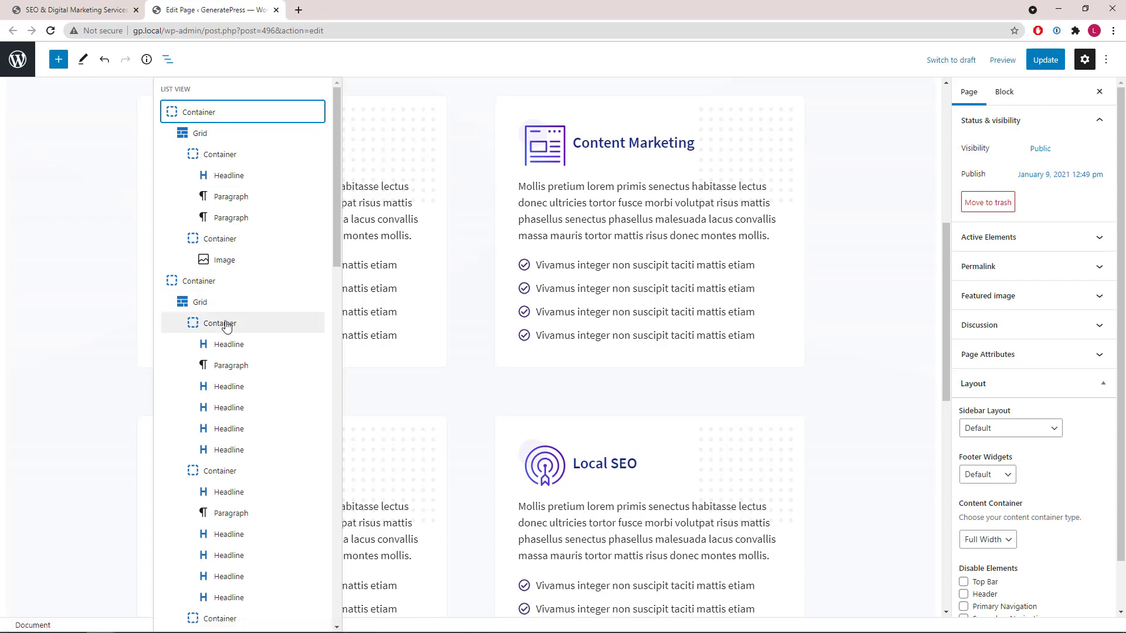
{"action": "scroll", "coordinate": [229, 352], "scroll_direction": "down", "scroll_amount": 4}
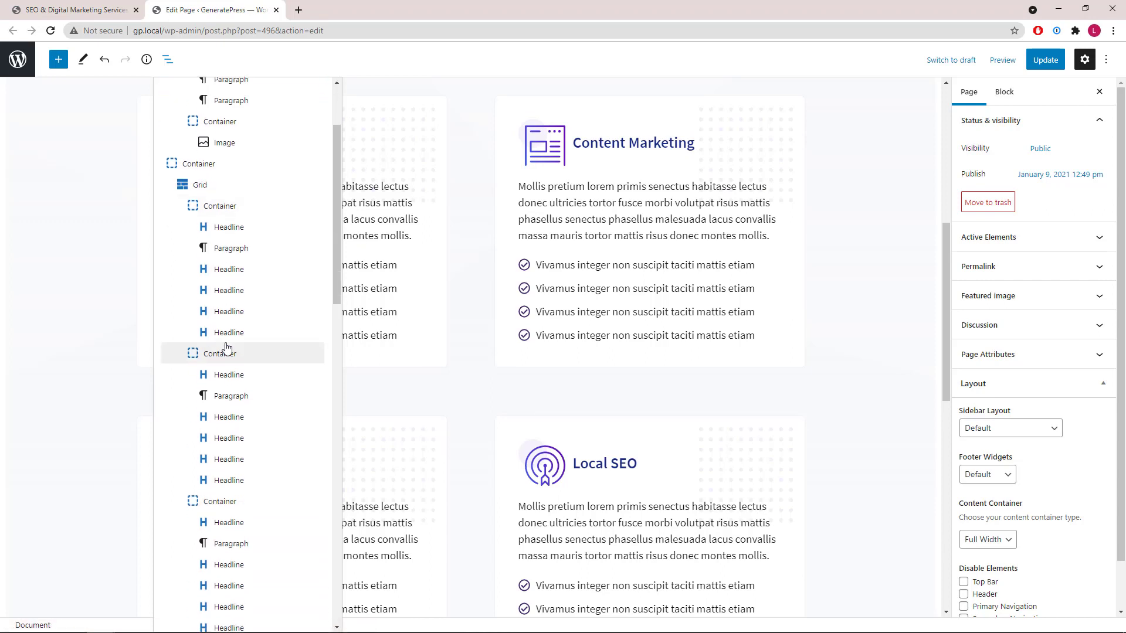
{"action": "scroll", "coordinate": [232, 380], "scroll_direction": "up", "scroll_amount": 5}
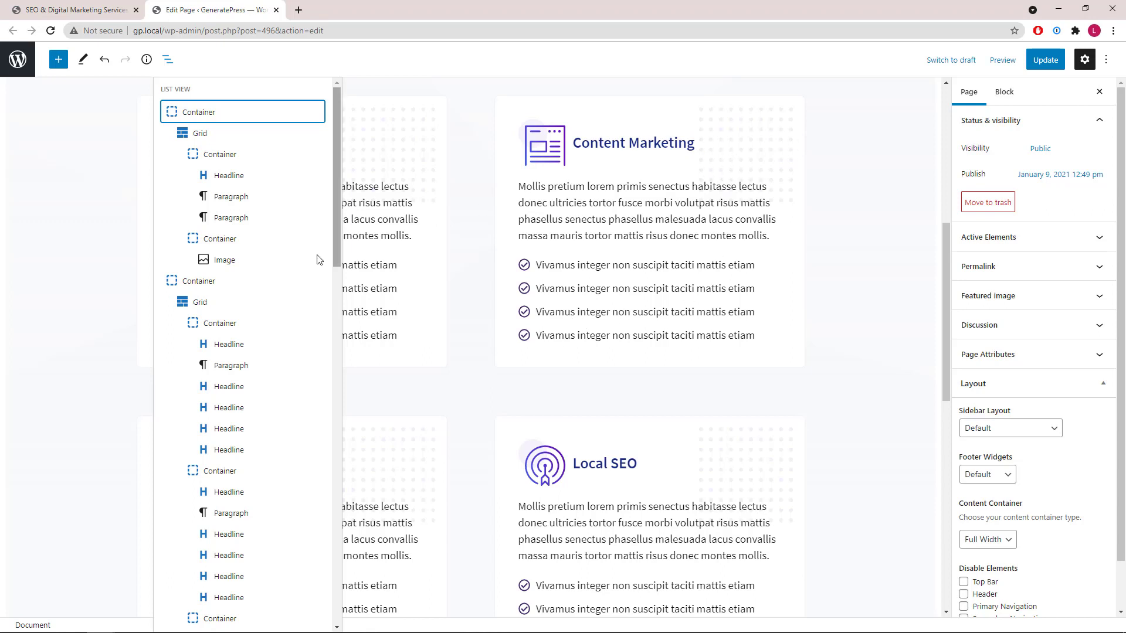
Inspect the layout and background image settings of the Website Audits card's container.
{"action": "left_click", "coordinate": [228, 327]}
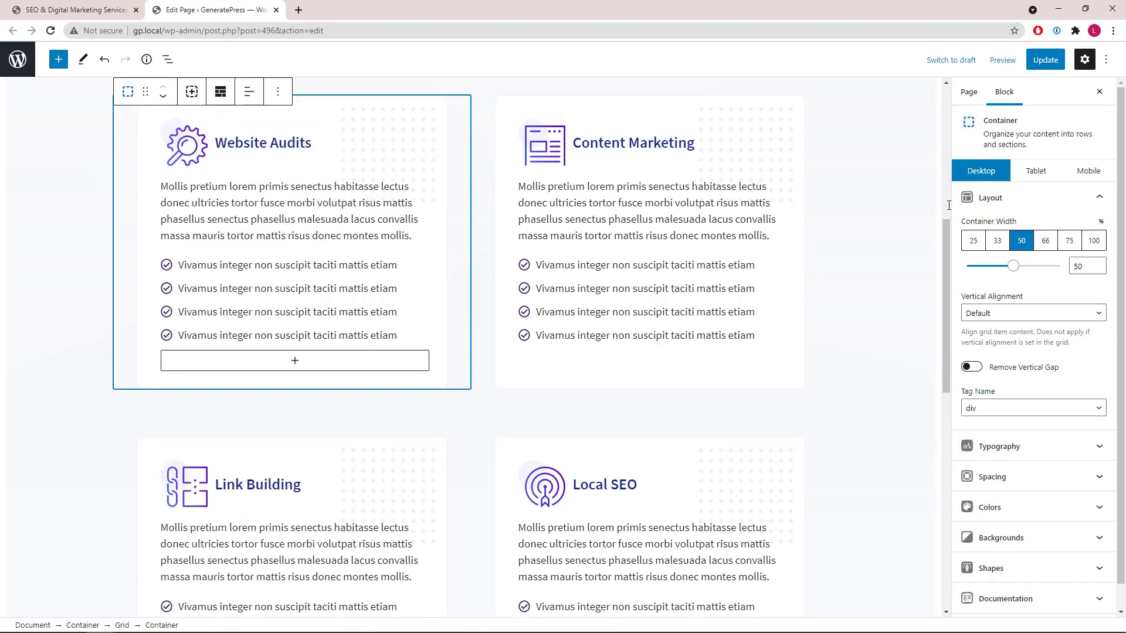
{"action": "left_click", "coordinate": [1096, 198]}
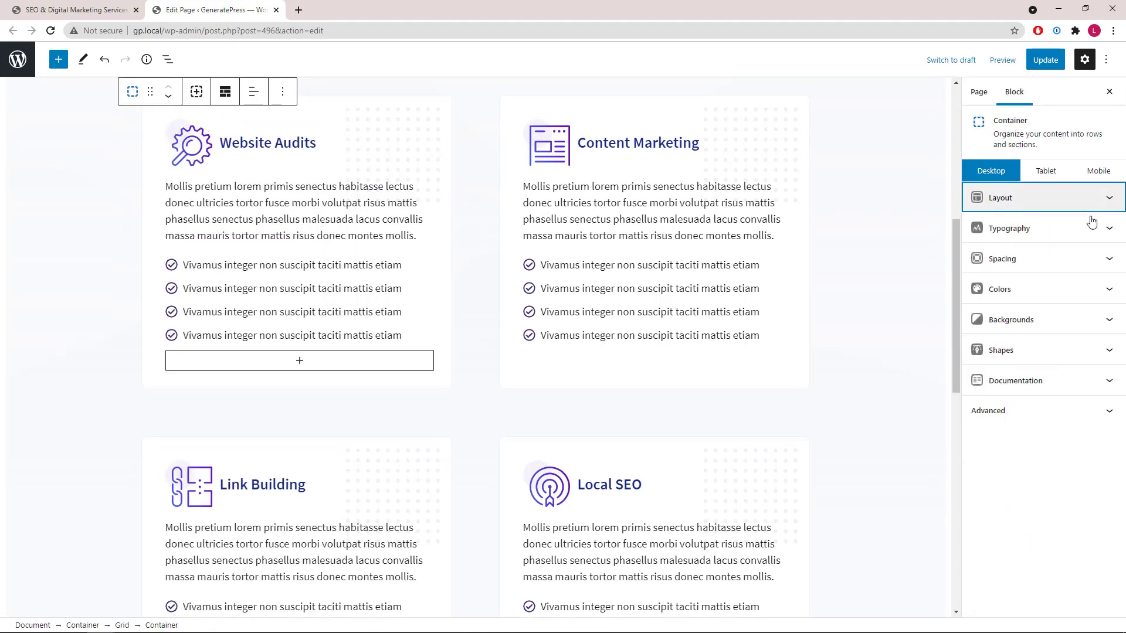
{"action": "left_click", "coordinate": [1108, 323]}
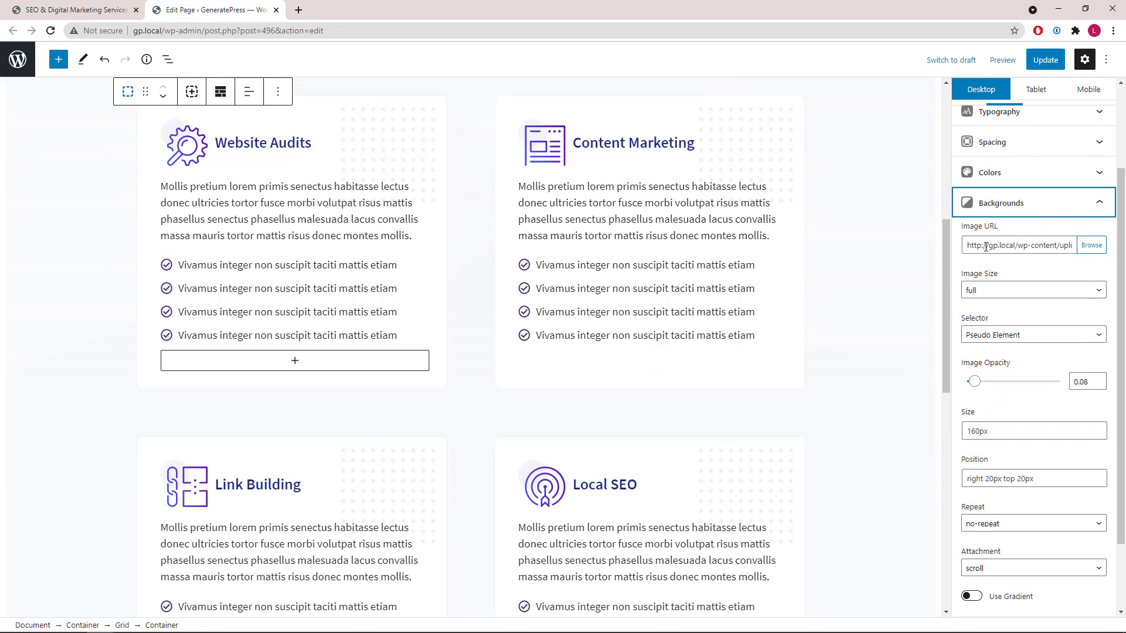
{"action": "left_click", "coordinate": [1098, 205]}
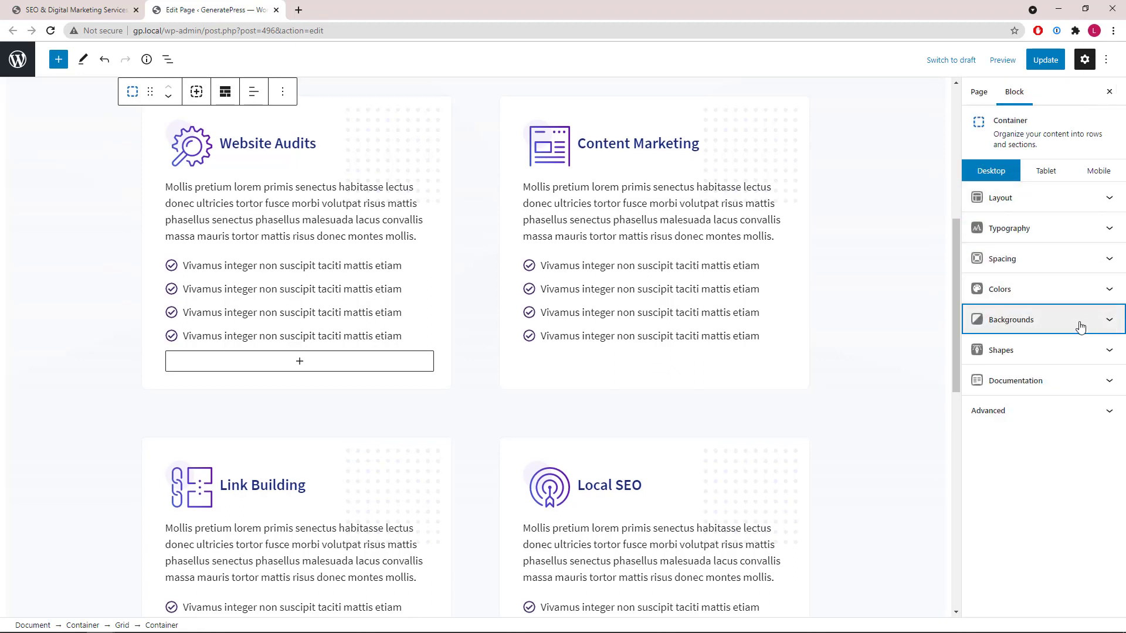
Examine the Monthly Plans section's block structure, including the grid and its three pricing containers.
{"action": "scroll", "coordinate": [680, 324], "scroll_direction": "down", "scroll_amount": 8}
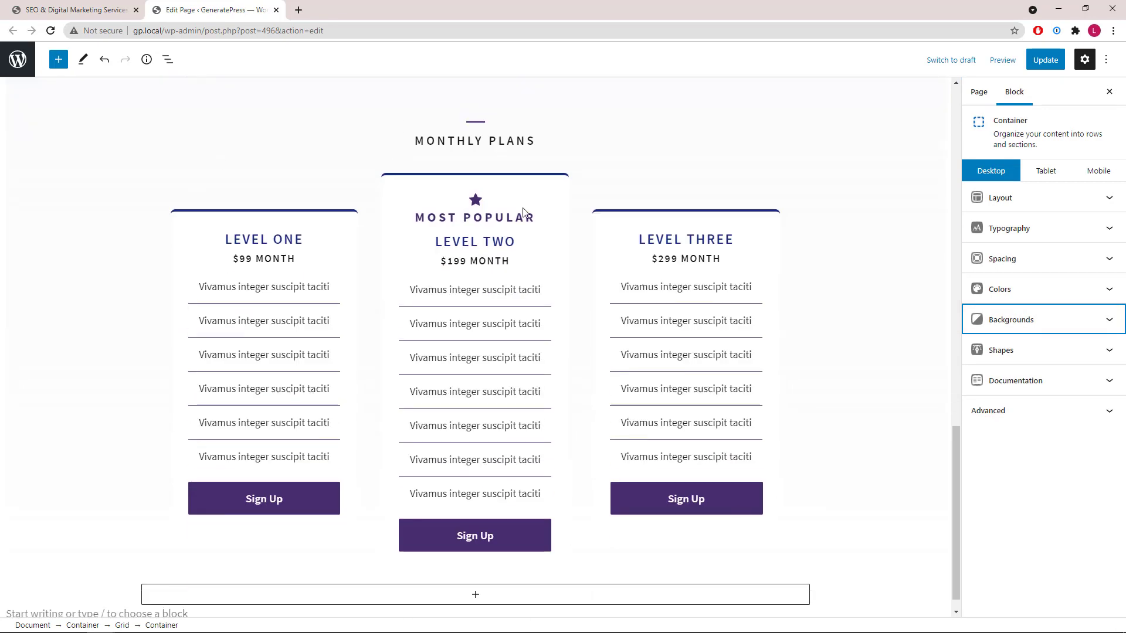
{"action": "left_click", "coordinate": [167, 59]}
{"action": "scroll", "coordinate": [224, 199], "scroll_direction": "down", "scroll_amount": 10}
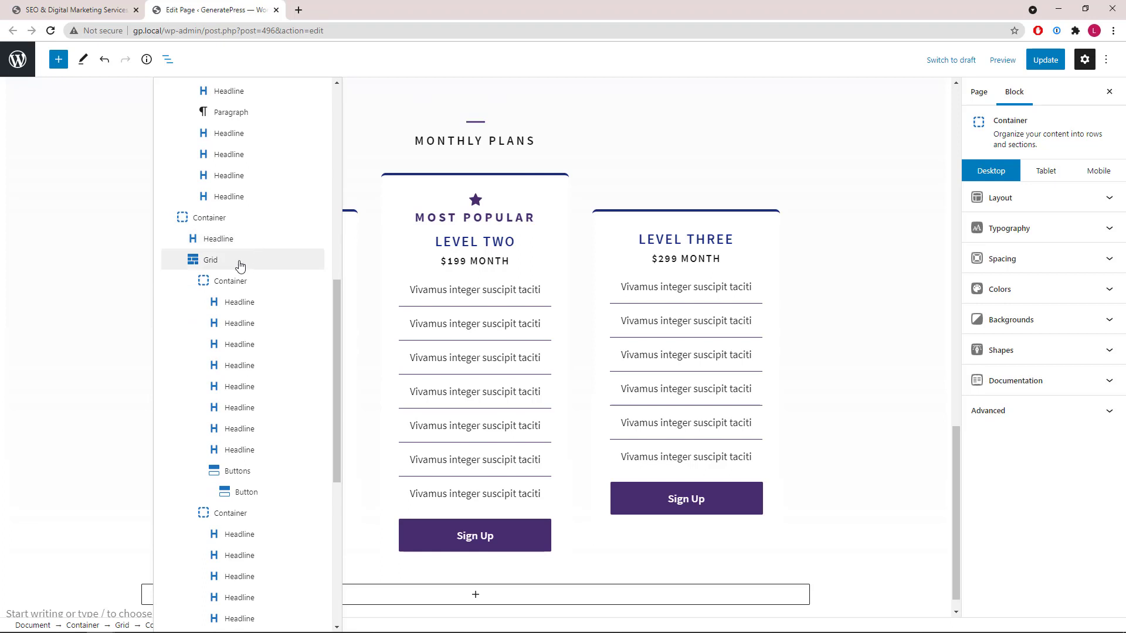
{"action": "scroll", "coordinate": [252, 305], "scroll_direction": "down", "scroll_amount": 7}
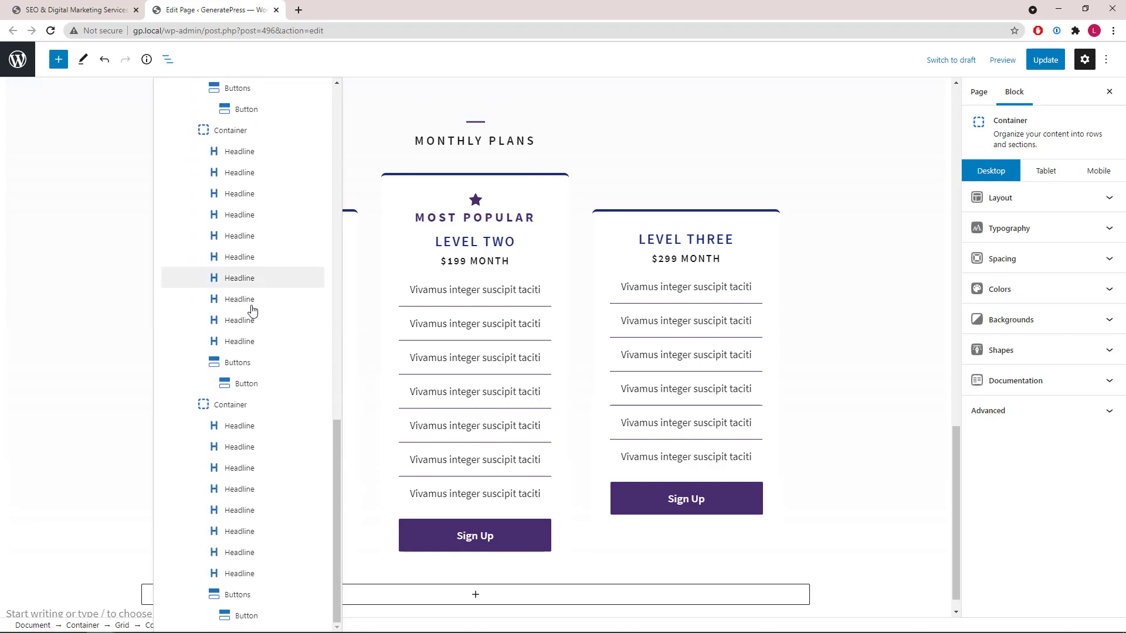
{"action": "scroll", "coordinate": [264, 346], "scroll_direction": "up", "scroll_amount": 4}
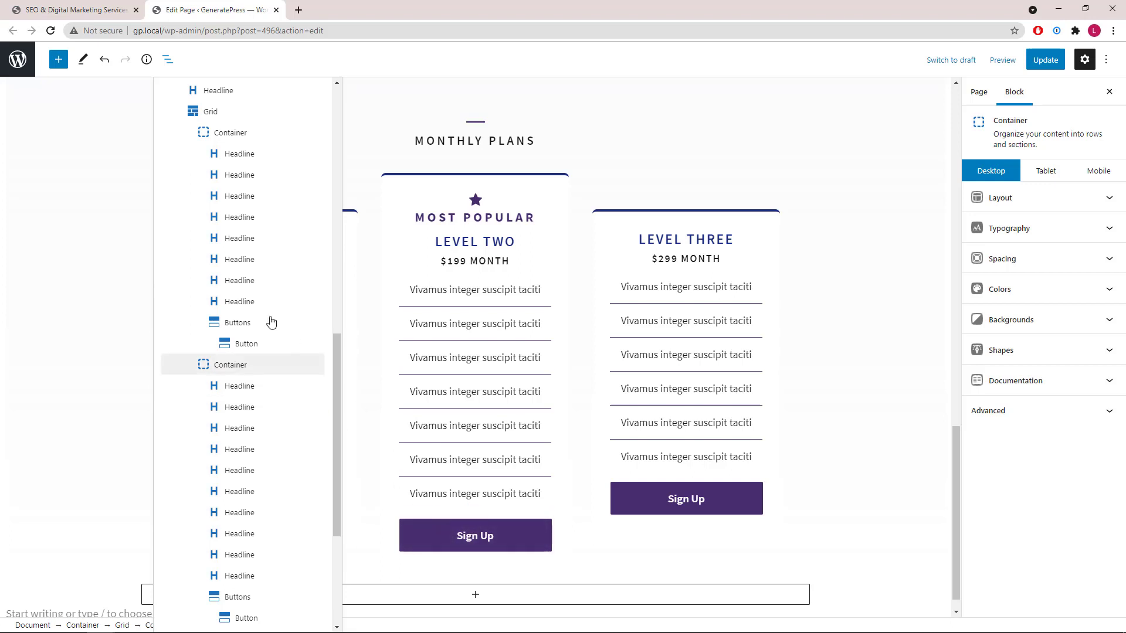
{"action": "scroll", "coordinate": [241, 290], "scroll_direction": "up", "scroll_amount": 1}
Try Top as the vertical alignment of the Monthly Plans grid and set it back to Center.
{"action": "left_click", "coordinate": [216, 174]}
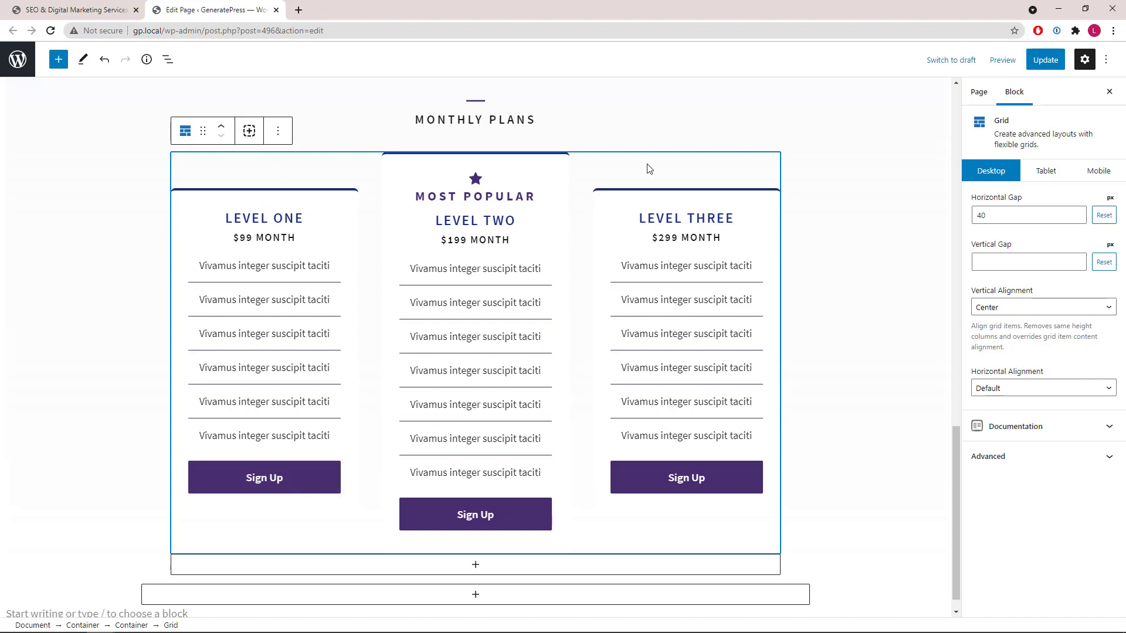
{"action": "left_click", "coordinate": [1016, 309]}
{"action": "left_click", "coordinate": [1010, 333]}
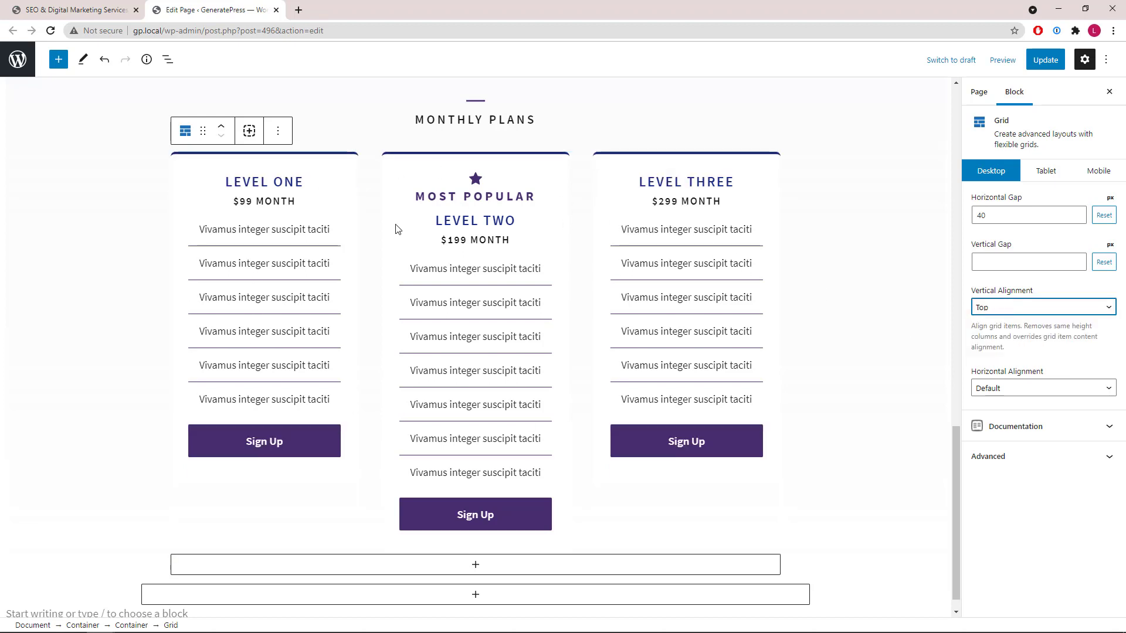
{"action": "left_click", "coordinate": [1109, 310]}
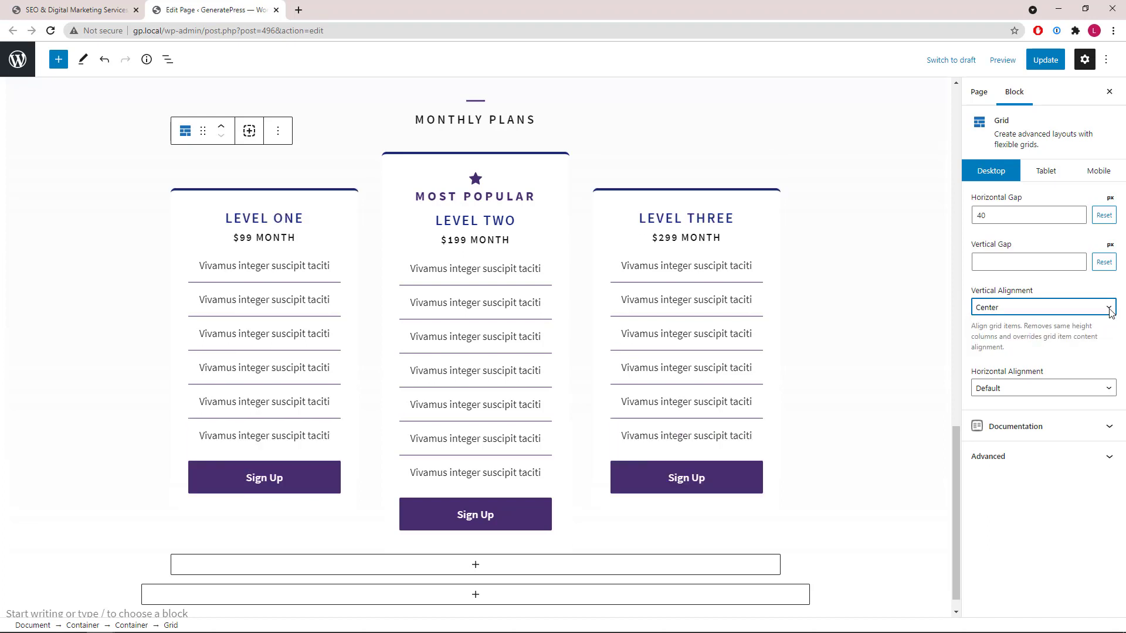
Switch from the Services editor to the "A Small & Powerful SEO Company" page's editor and inspect its first container's layout and background settings.
{"action": "left_click", "coordinate": [276, 10]}
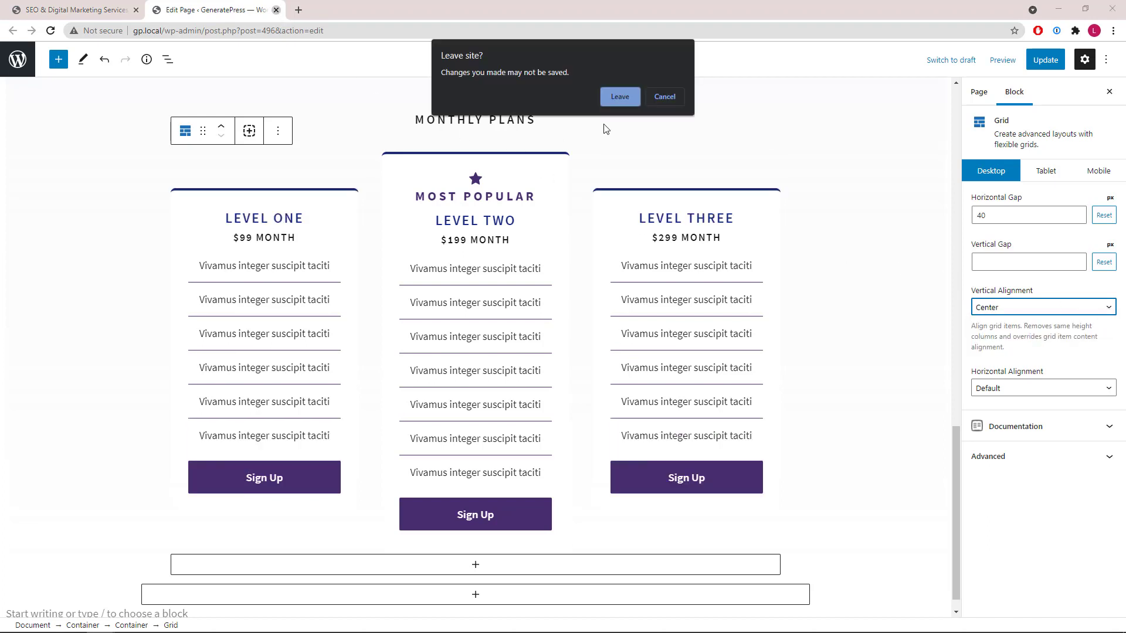
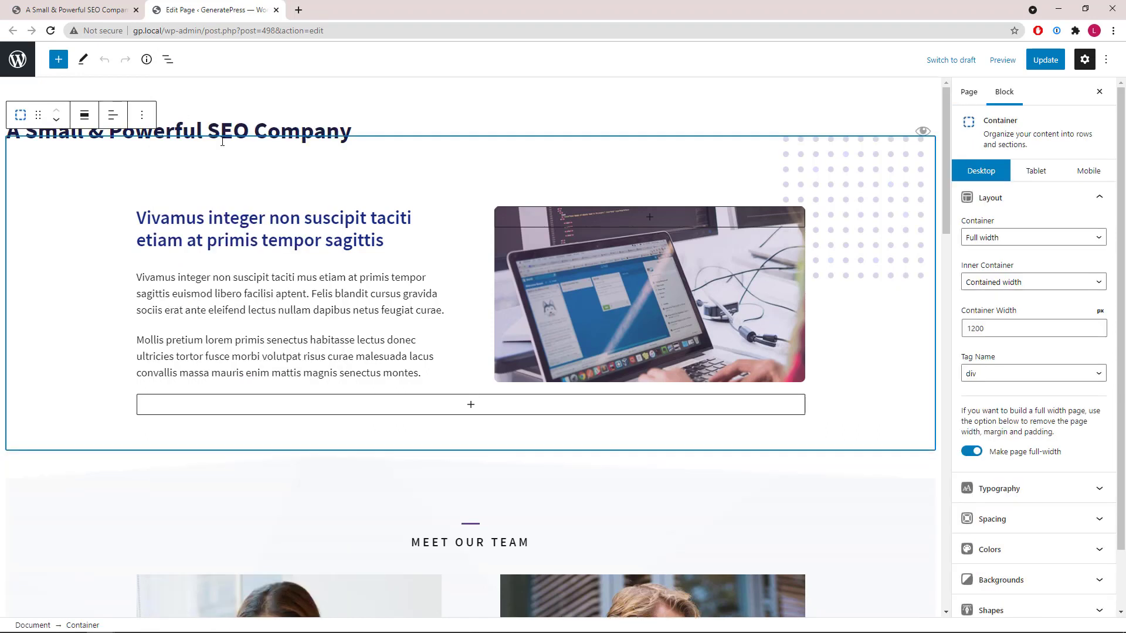
{"action": "left_click", "coordinate": [169, 60]}
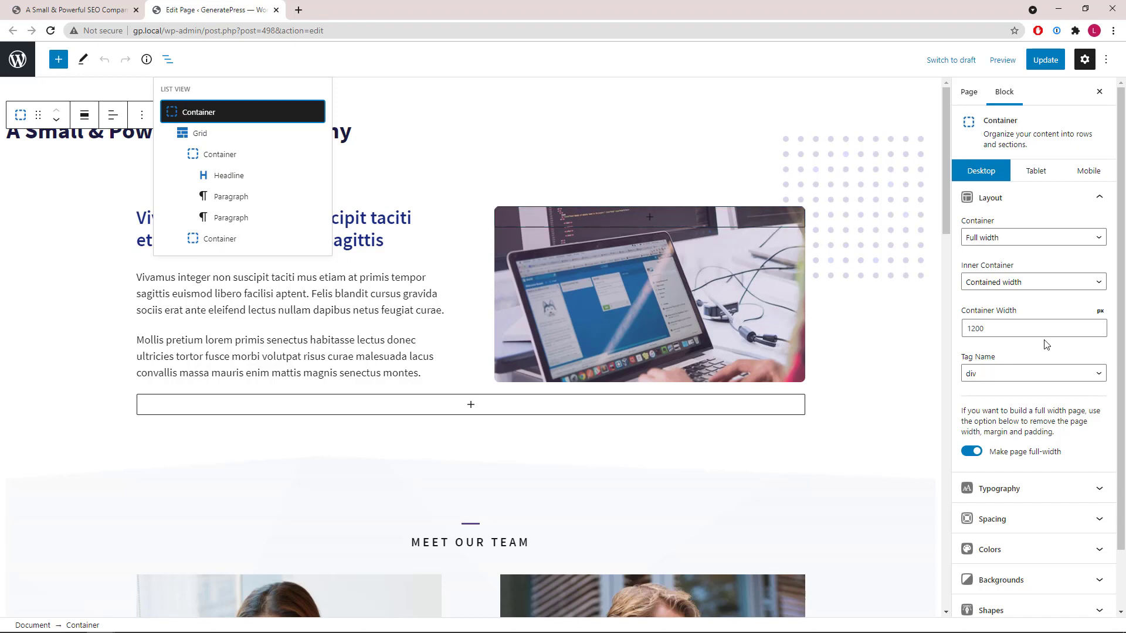
{"action": "scroll", "coordinate": [1045, 343], "scroll_direction": "down", "scroll_amount": 1}
{"action": "left_click", "coordinate": [1085, 522]}
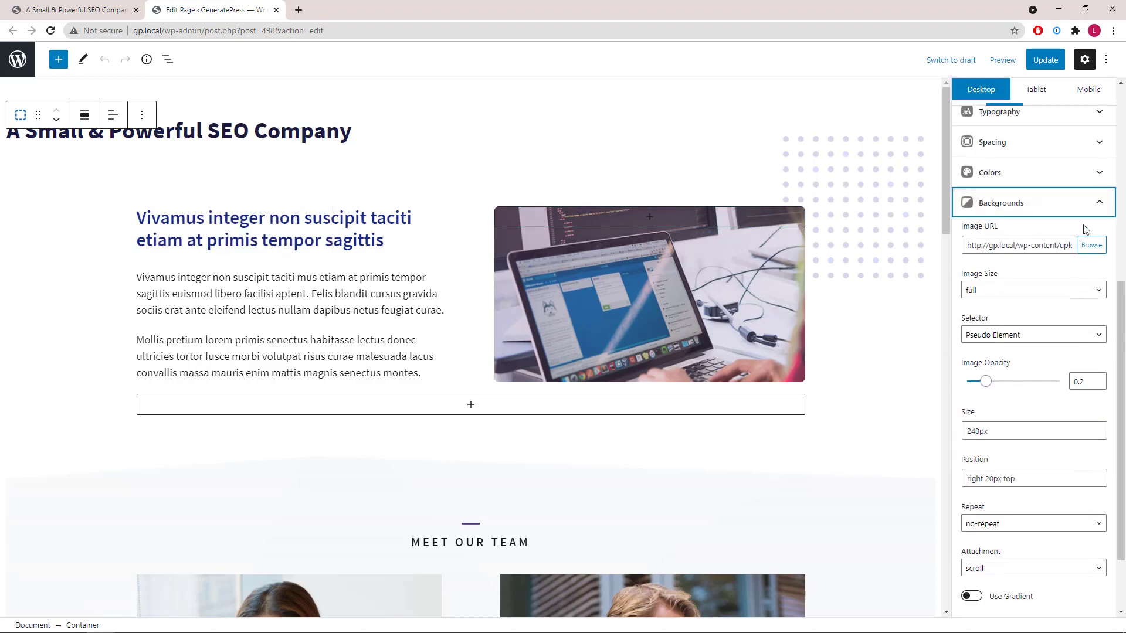
{"action": "left_click", "coordinate": [1085, 224]}
Inspect the background image and gradient settings of the laptop photo container in the first section's grid.
{"action": "left_click", "coordinate": [168, 59]}
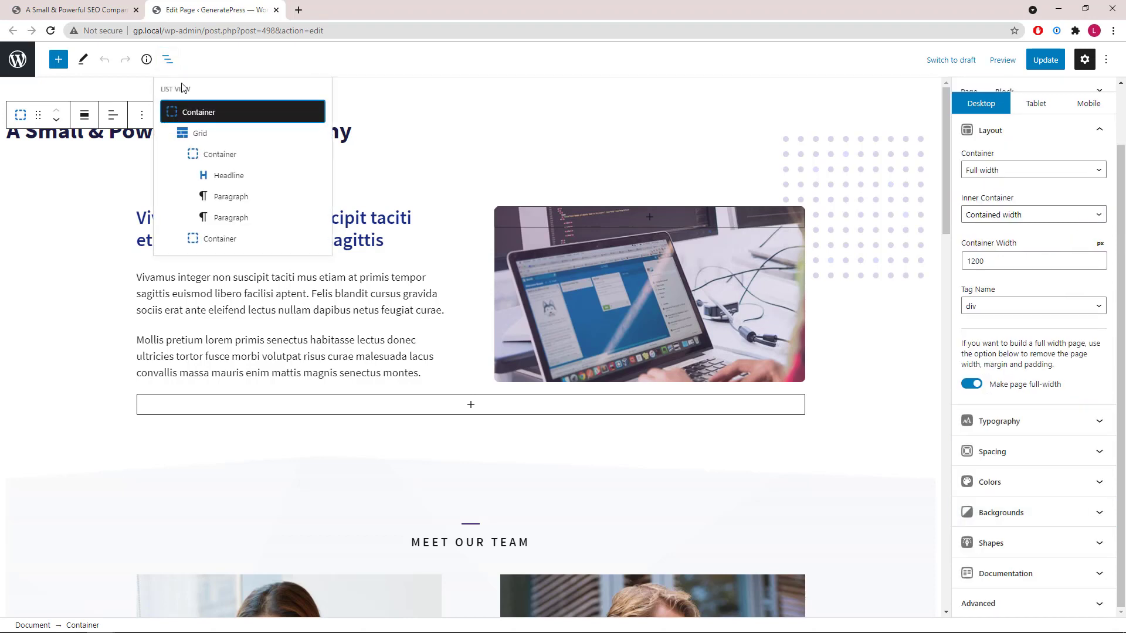
{"action": "left_click", "coordinate": [220, 238]}
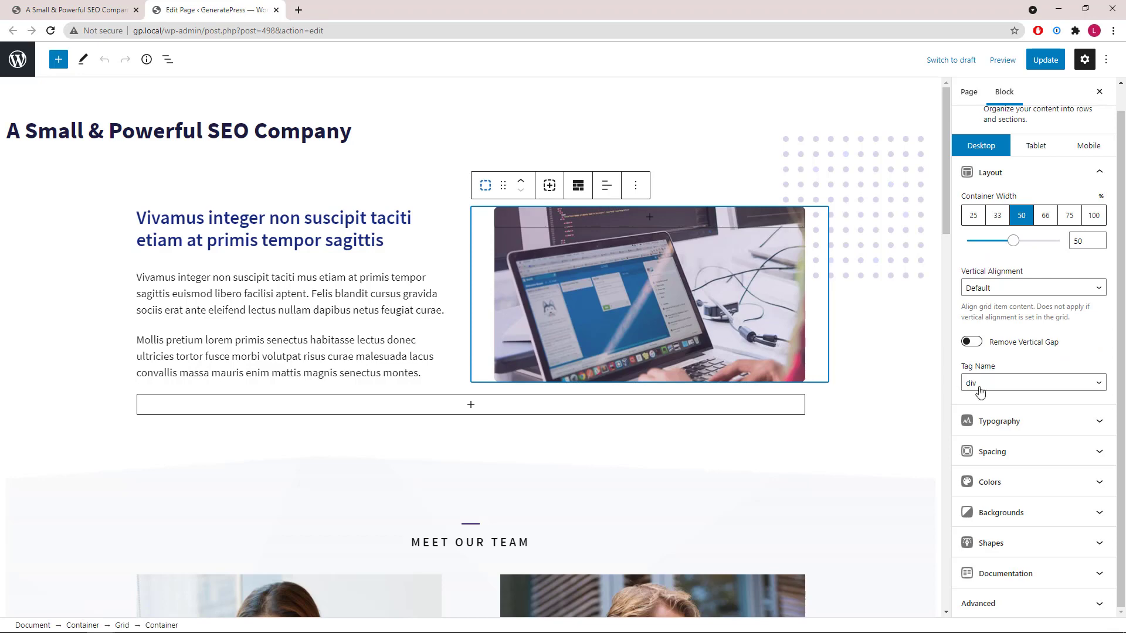
{"action": "left_click", "coordinate": [1060, 512]}
{"action": "scroll", "coordinate": [1090, 176], "scroll_direction": "down", "scroll_amount": 7}
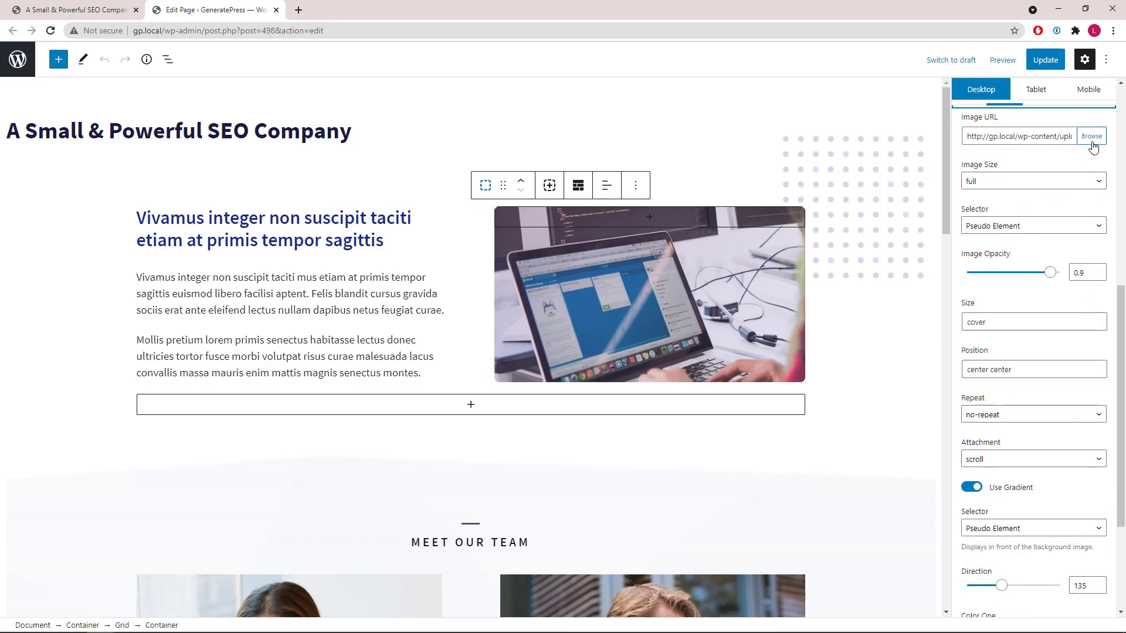
Select the Meet Our Team section's outer container and inspect its block outline, layout and shape settings.
{"action": "left_click", "coordinate": [167, 61]}
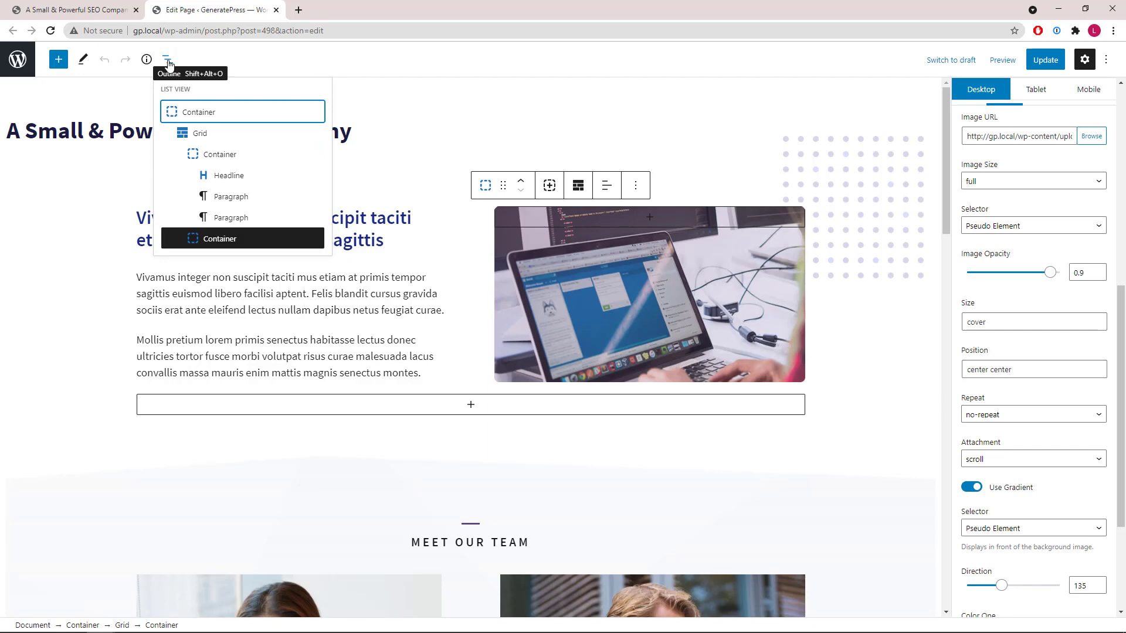
{"action": "scroll", "coordinate": [154, 349], "scroll_direction": "down", "scroll_amount": 5}
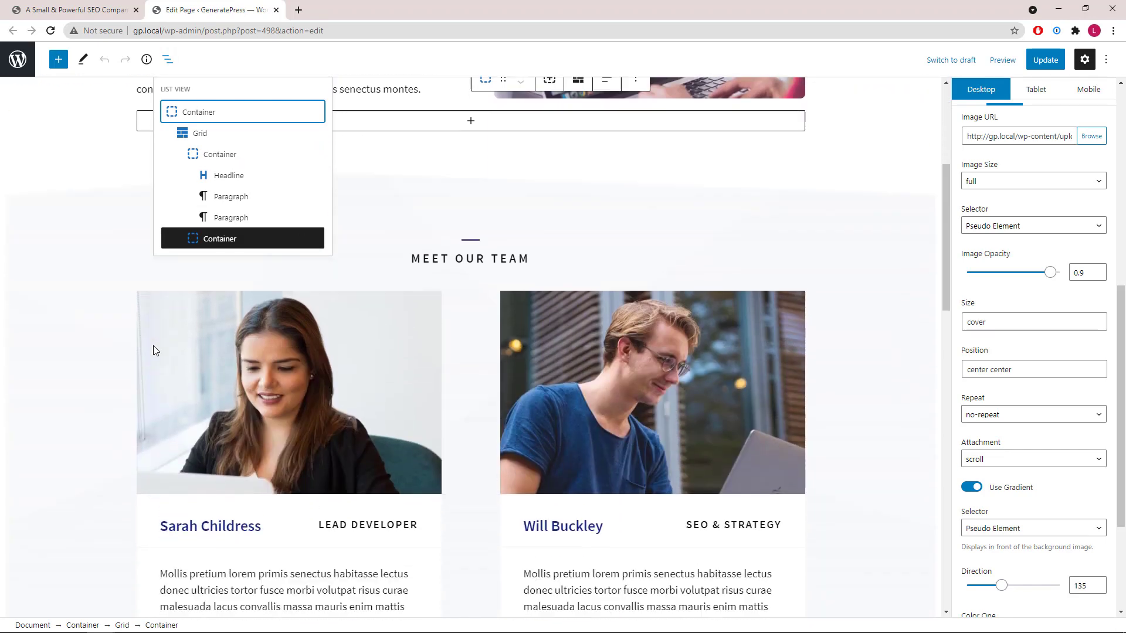
{"action": "left_click", "coordinate": [97, 364]}
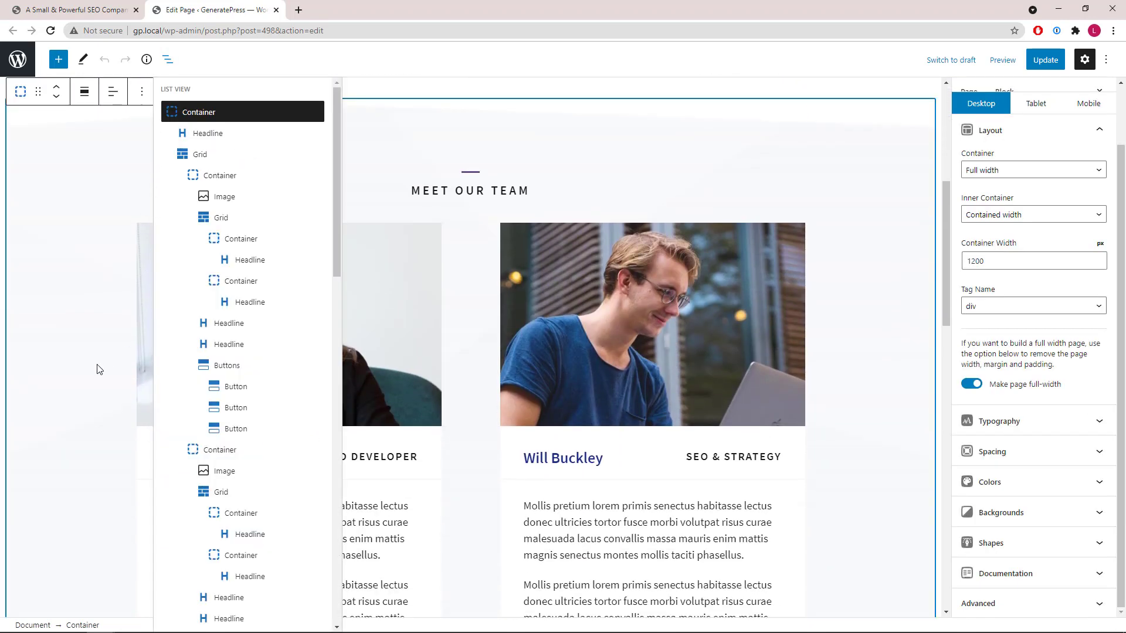
{"action": "left_click", "coordinate": [97, 368]}
{"action": "scroll", "coordinate": [265, 203], "scroll_direction": "up", "scroll_amount": 1}
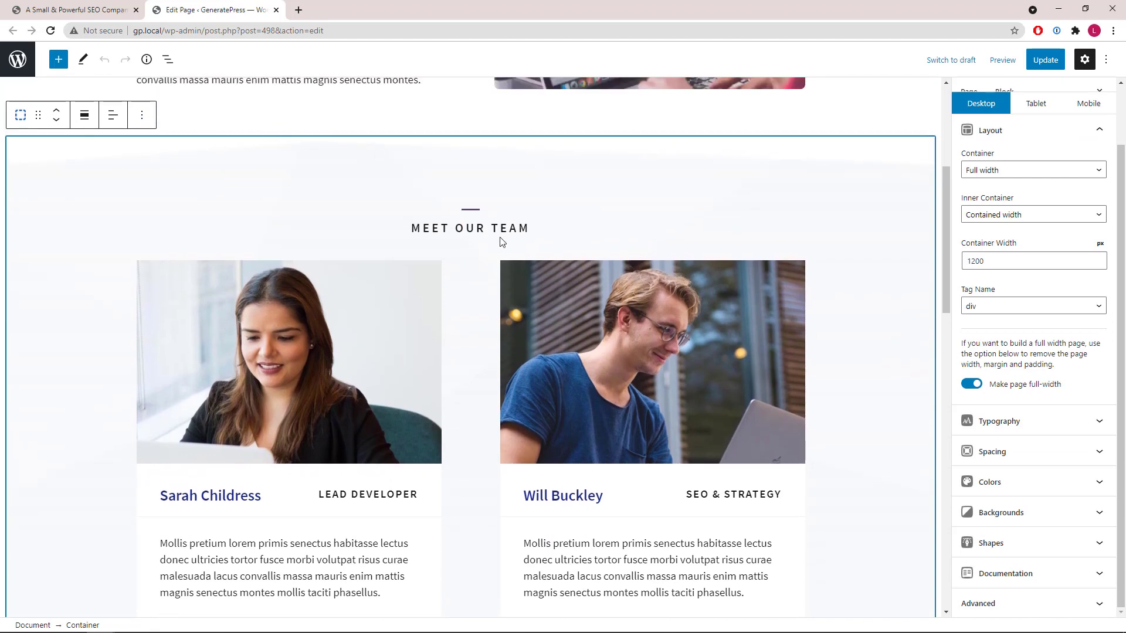
{"action": "left_click", "coordinate": [1100, 139]}
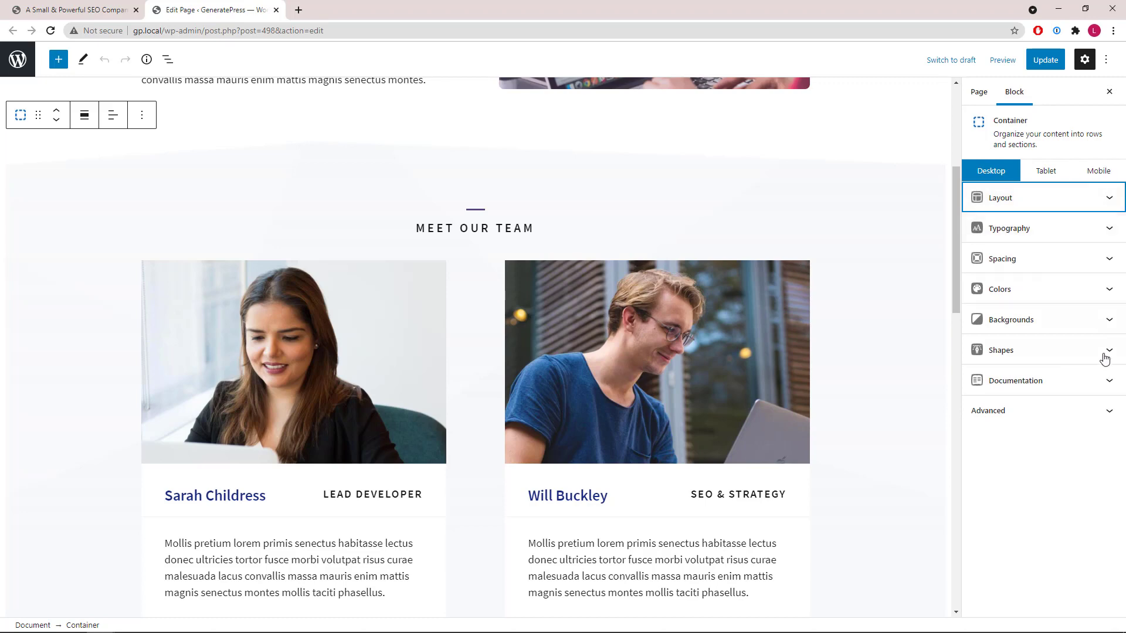
{"action": "left_click", "coordinate": [1103, 357]}
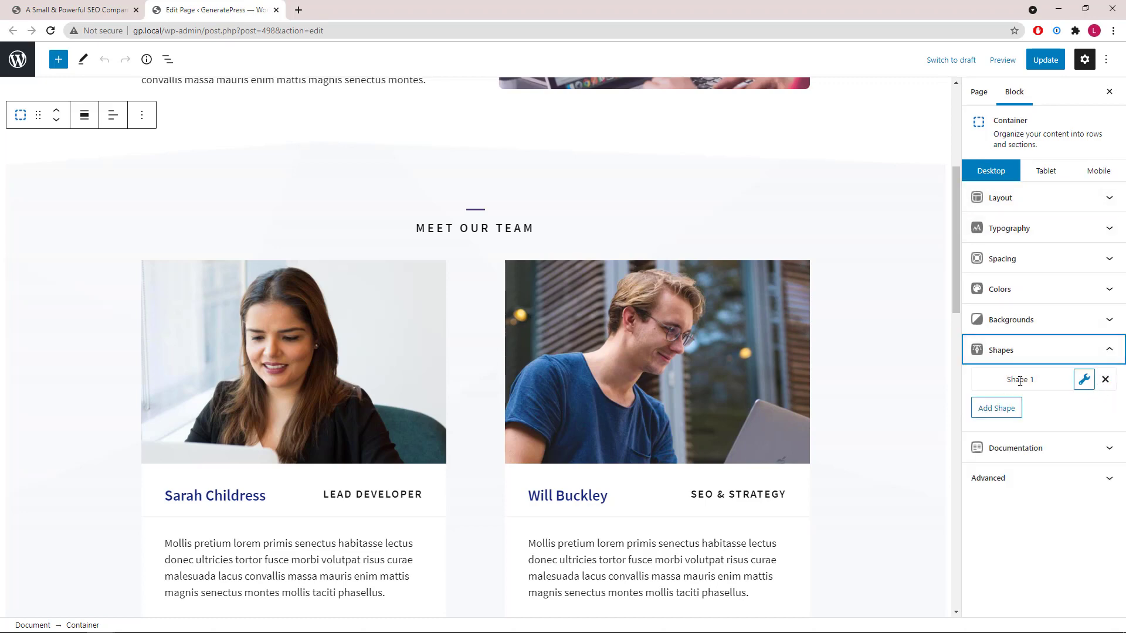
Examine the Meet Our Team section's block outline, comparing its nested grids, containers, headlines and buttons with the team member cards.
{"action": "left_click", "coordinate": [169, 60]}
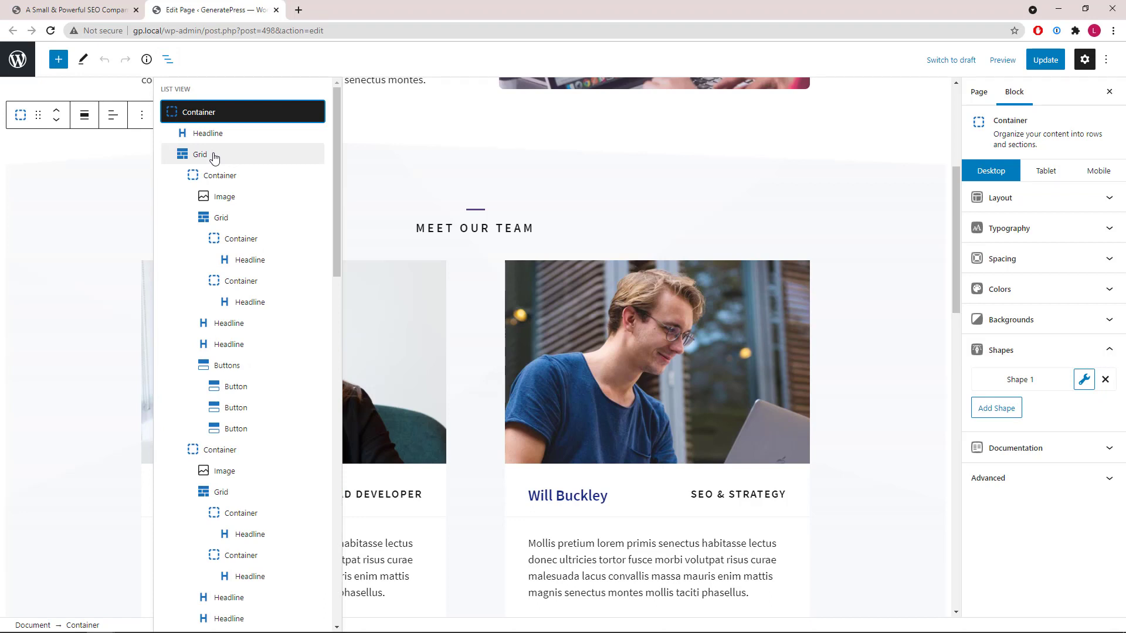
{"action": "scroll", "coordinate": [248, 446], "scroll_direction": "down", "scroll_amount": 1}
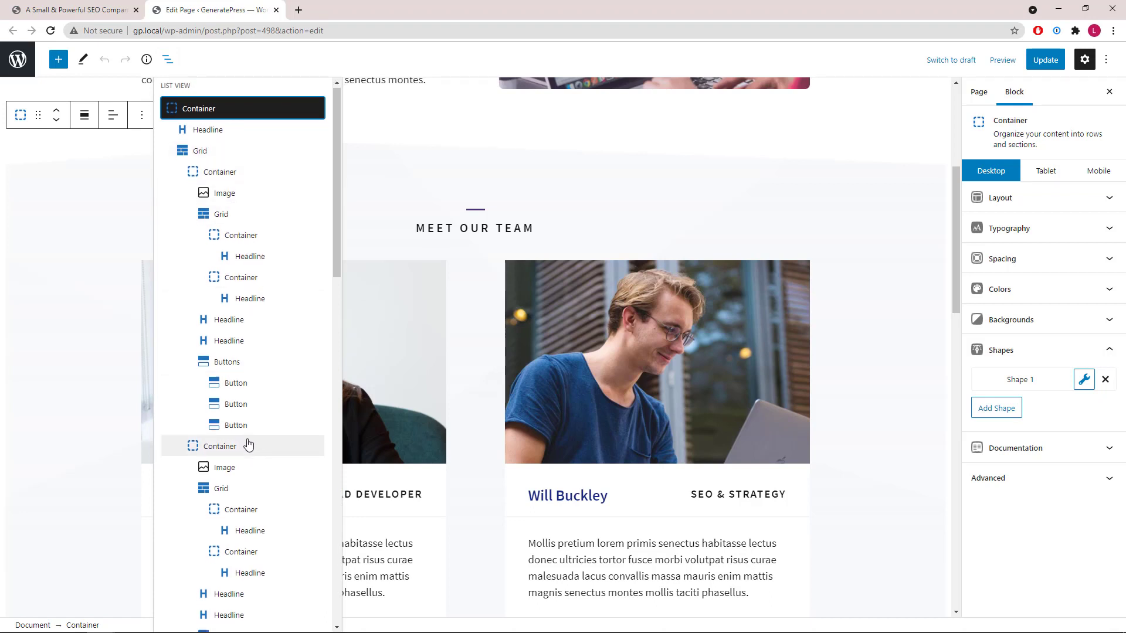
{"action": "scroll", "coordinate": [249, 446], "scroll_direction": "down", "scroll_amount": 4}
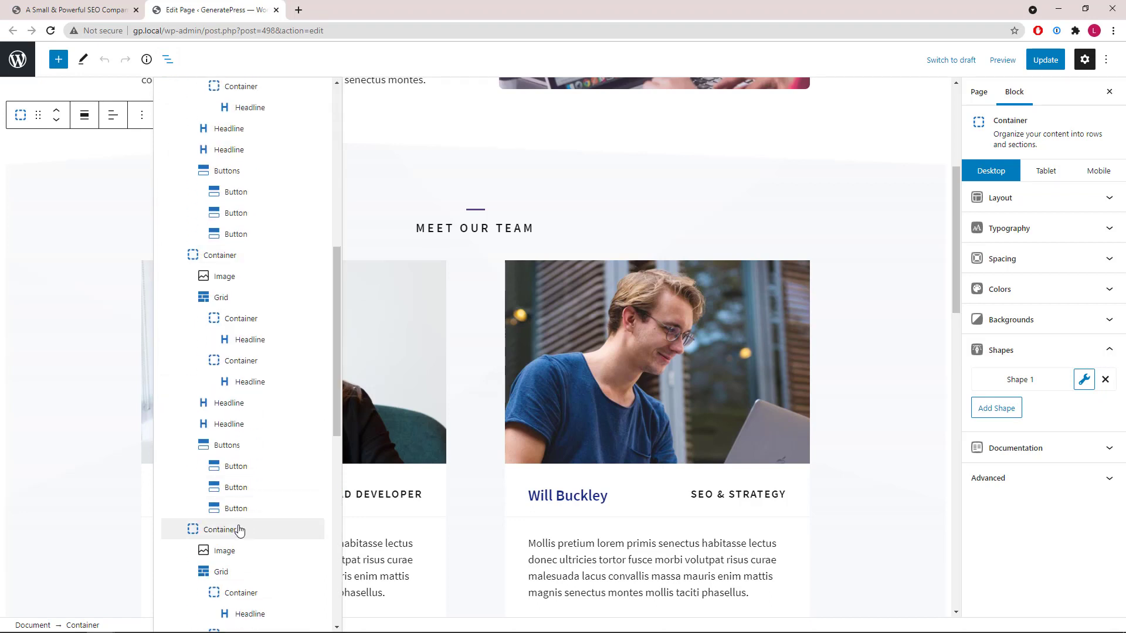
{"action": "scroll", "coordinate": [247, 528], "scroll_direction": "down", "scroll_amount": 1}
{"action": "scroll", "coordinate": [254, 519], "scroll_direction": "up", "scroll_amount": 1}
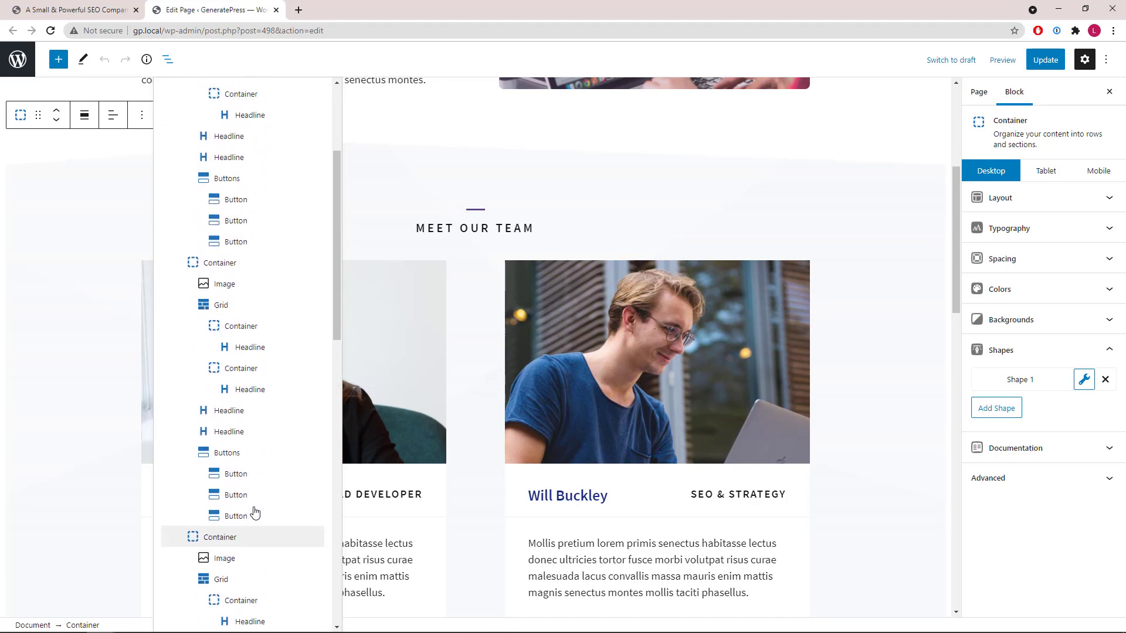
{"action": "scroll", "coordinate": [254, 511], "scroll_direction": "up", "scroll_amount": 4}
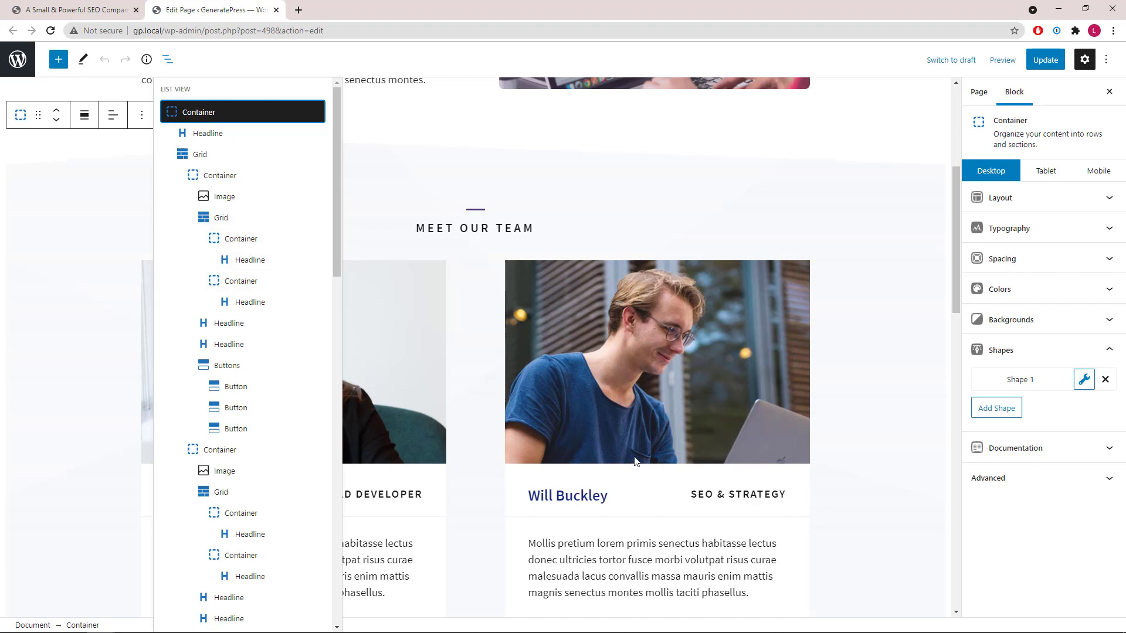
{"action": "scroll", "coordinate": [581, 356], "scroll_direction": "down", "scroll_amount": 2}
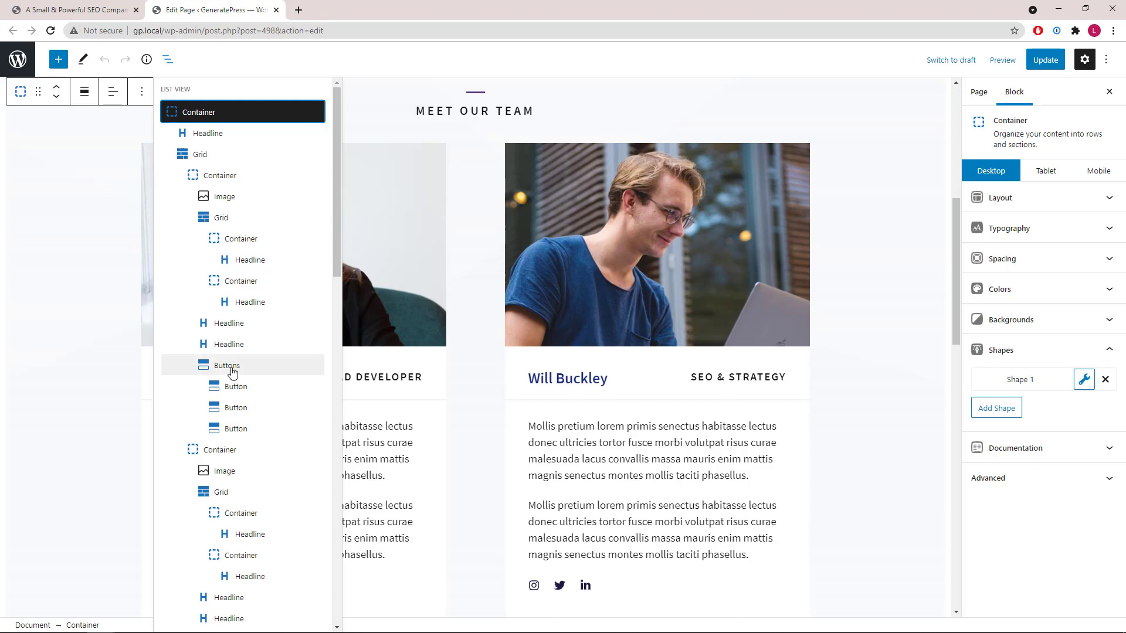
{"action": "scroll", "coordinate": [536, 469], "scroll_direction": "down", "scroll_amount": 2}
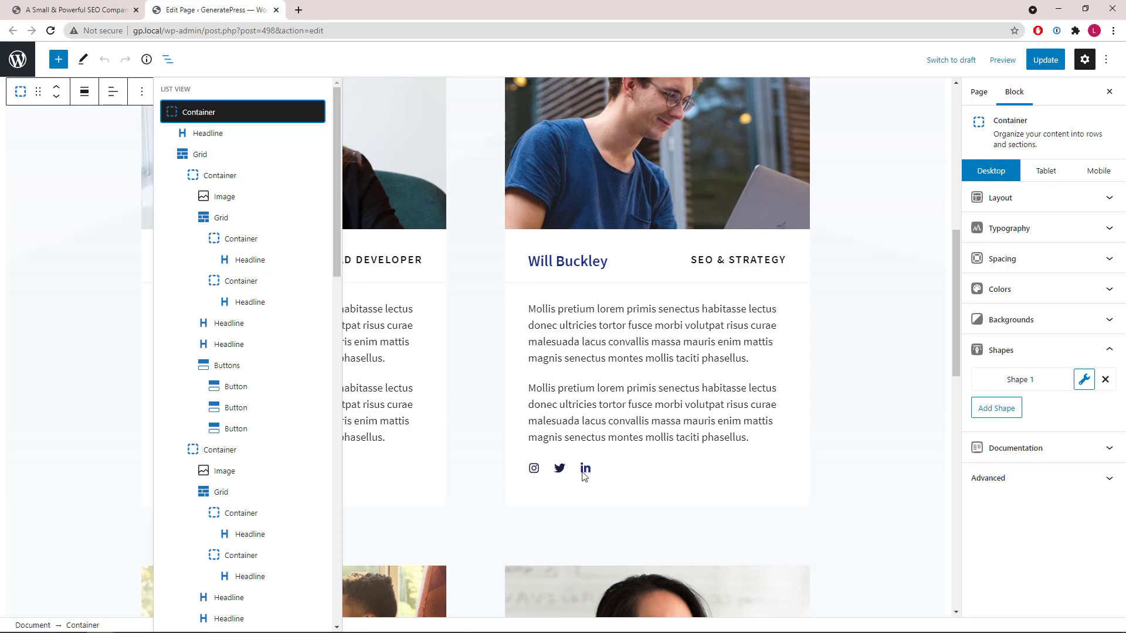
Inspect the icon settings of the Instagram button in the first team card, then review the remaining sections and close the page editor.
{"action": "left_click", "coordinate": [301, 406]}
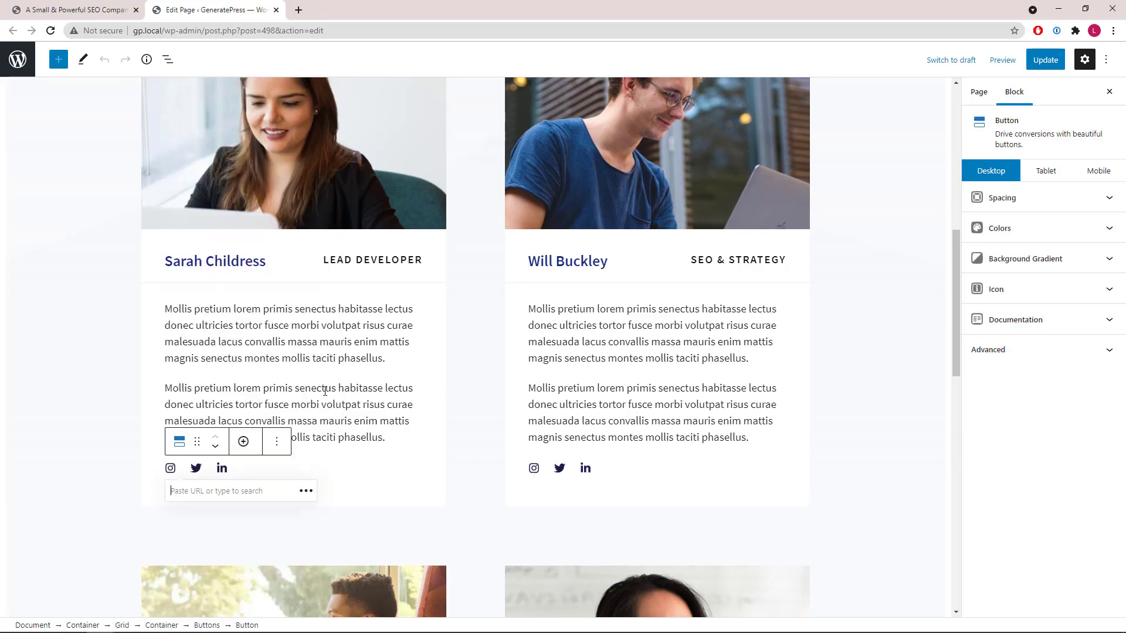
{"action": "left_click", "coordinate": [1100, 297]}
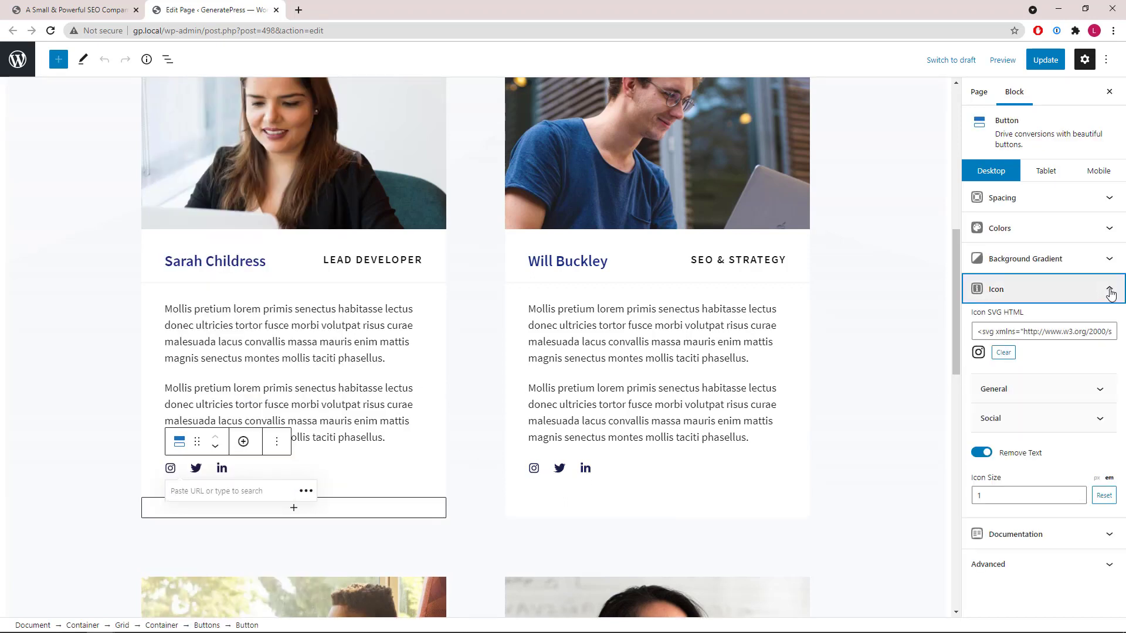
{"action": "left_click", "coordinate": [1110, 293]}
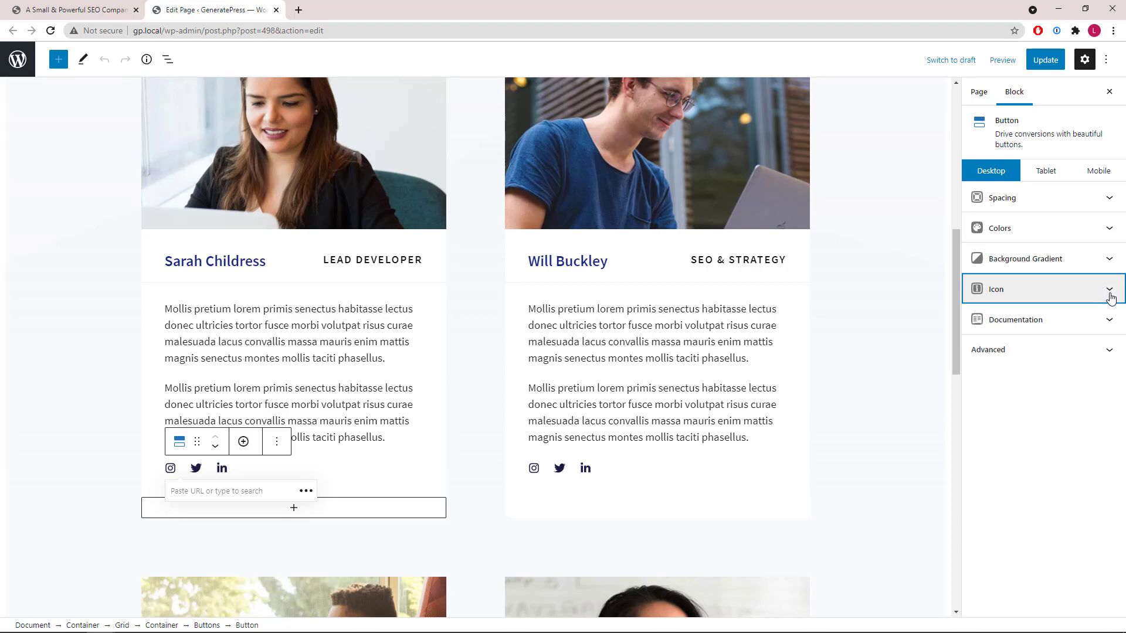
{"action": "scroll", "coordinate": [855, 341], "scroll_direction": "down", "scroll_amount": 14}
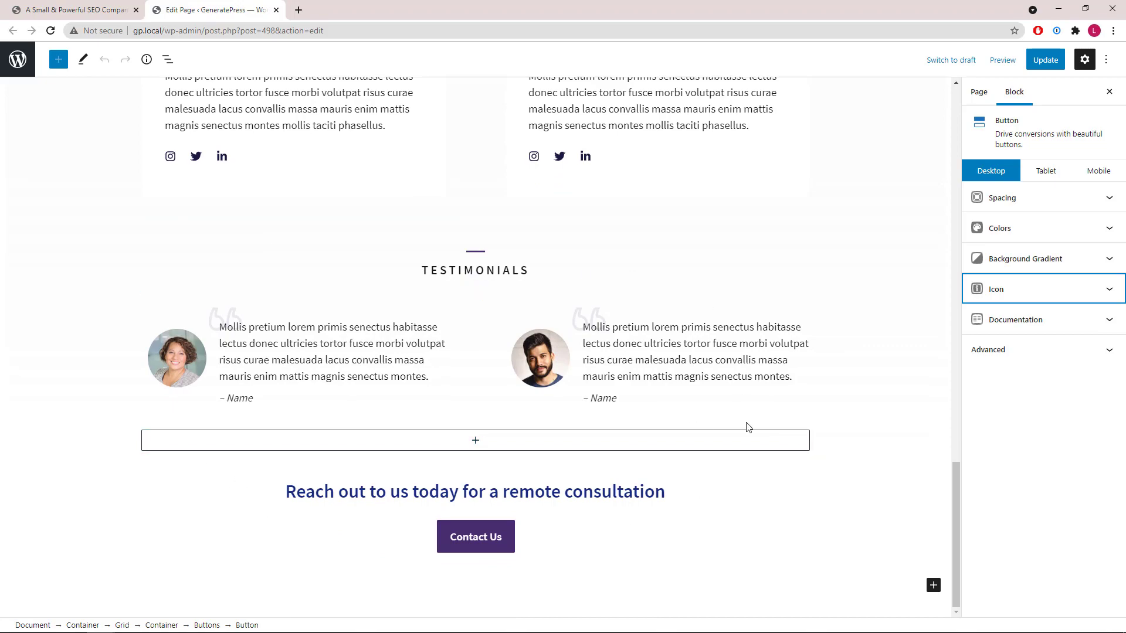
{"action": "scroll", "coordinate": [764, 434], "scroll_direction": "up", "scroll_amount": 20}
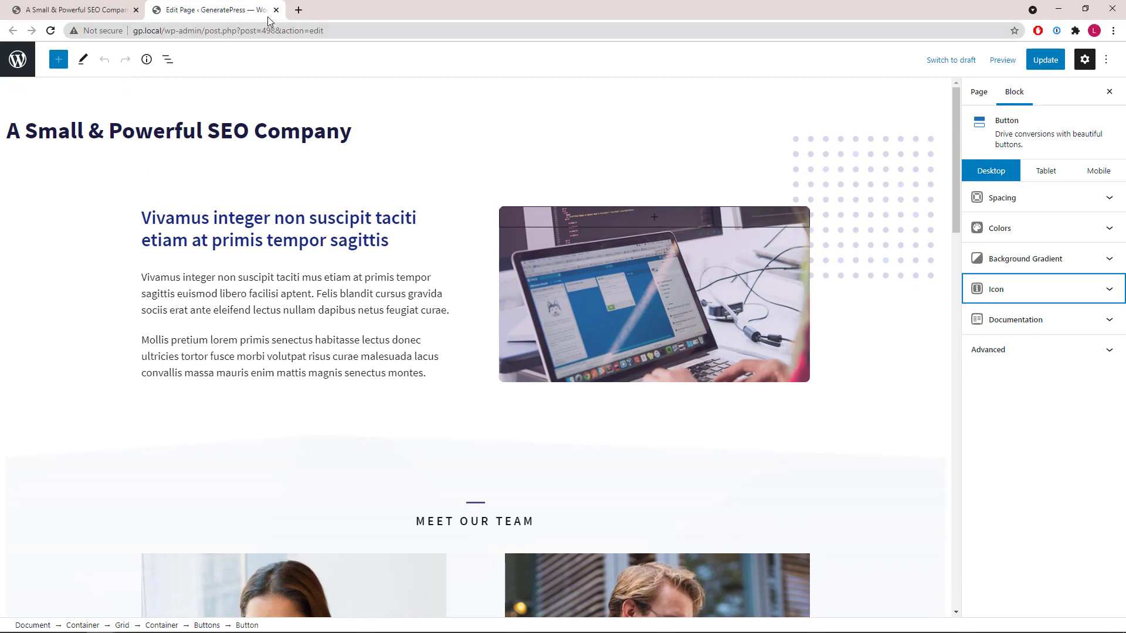
{"action": "left_click", "coordinate": [276, 10]}
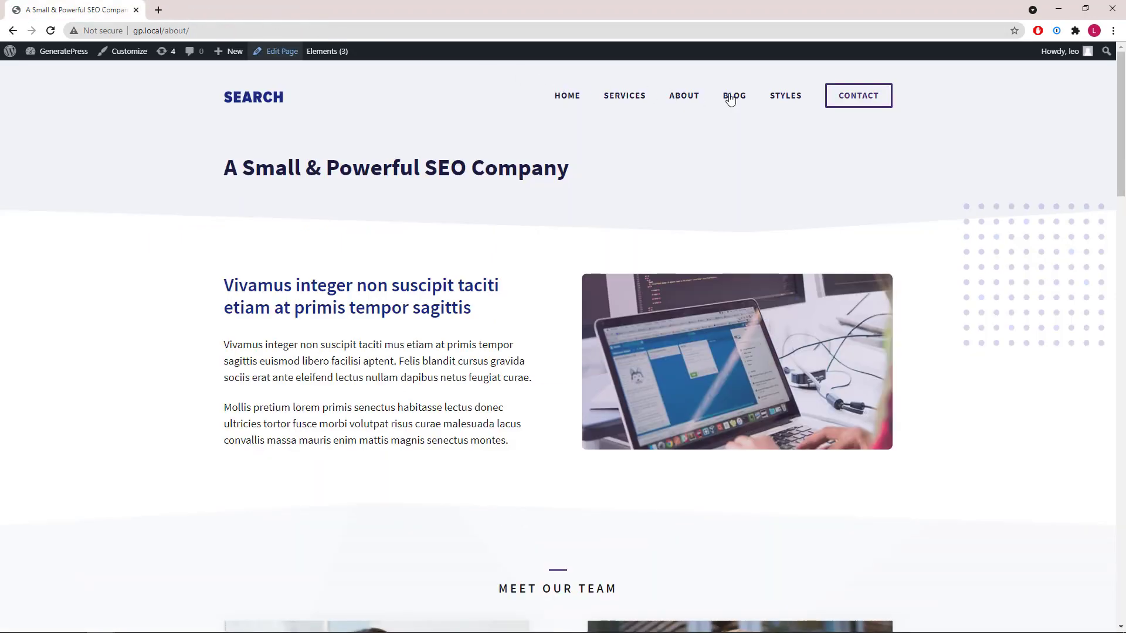
Open the site's Style Guide page and review its heading, body text, button and color samples.
{"action": "left_click", "coordinate": [786, 99]}
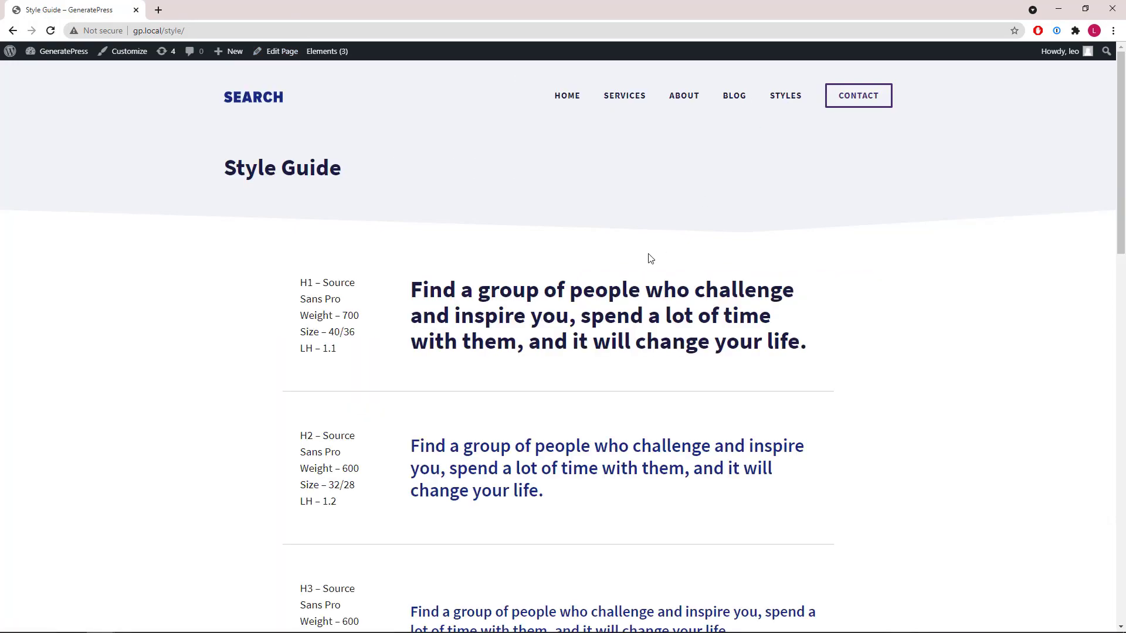
{"action": "scroll", "coordinate": [645, 257], "scroll_direction": "down", "scroll_amount": 5}
{"action": "scroll", "coordinate": [649, 258], "scroll_direction": "down", "scroll_amount": 5}
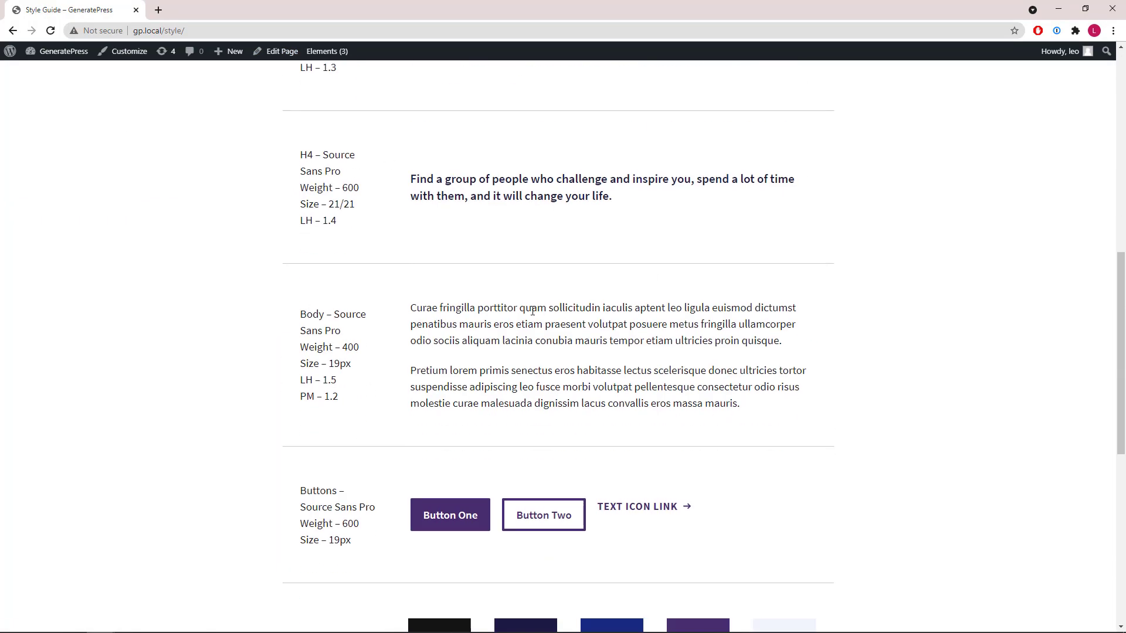
{"action": "scroll", "coordinate": [529, 334], "scroll_direction": "down", "scroll_amount": 5}
{"action": "scroll", "coordinate": [527, 334], "scroll_direction": "up", "scroll_amount": 15}
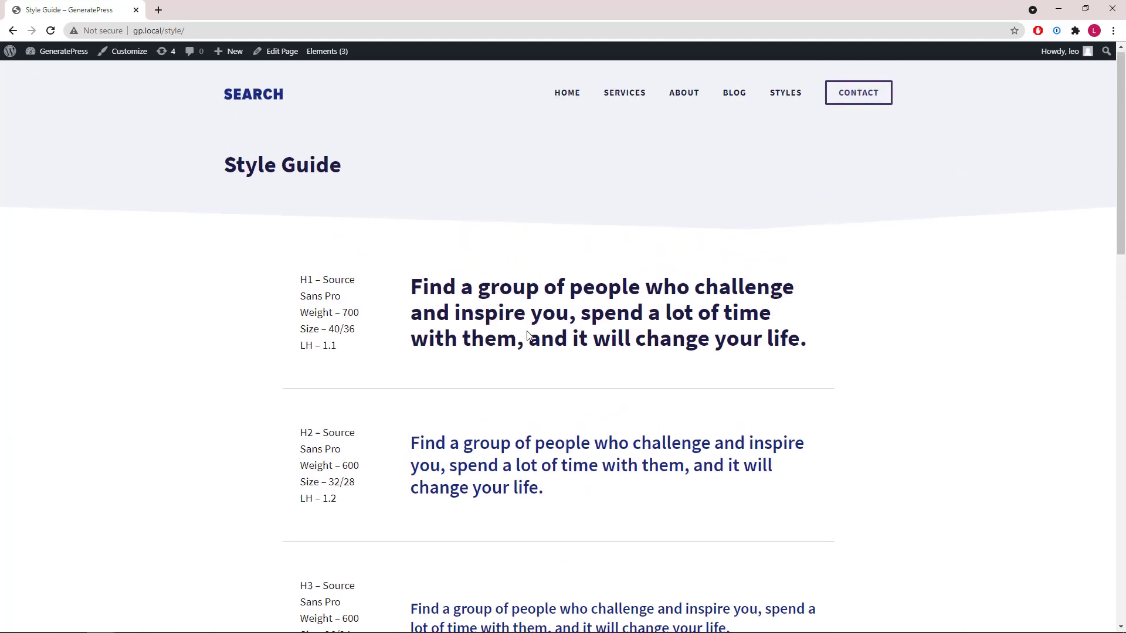
Review the site's Contact page with its form and open that page in the block editor in a separate tab.
{"action": "left_click", "coordinate": [856, 109]}
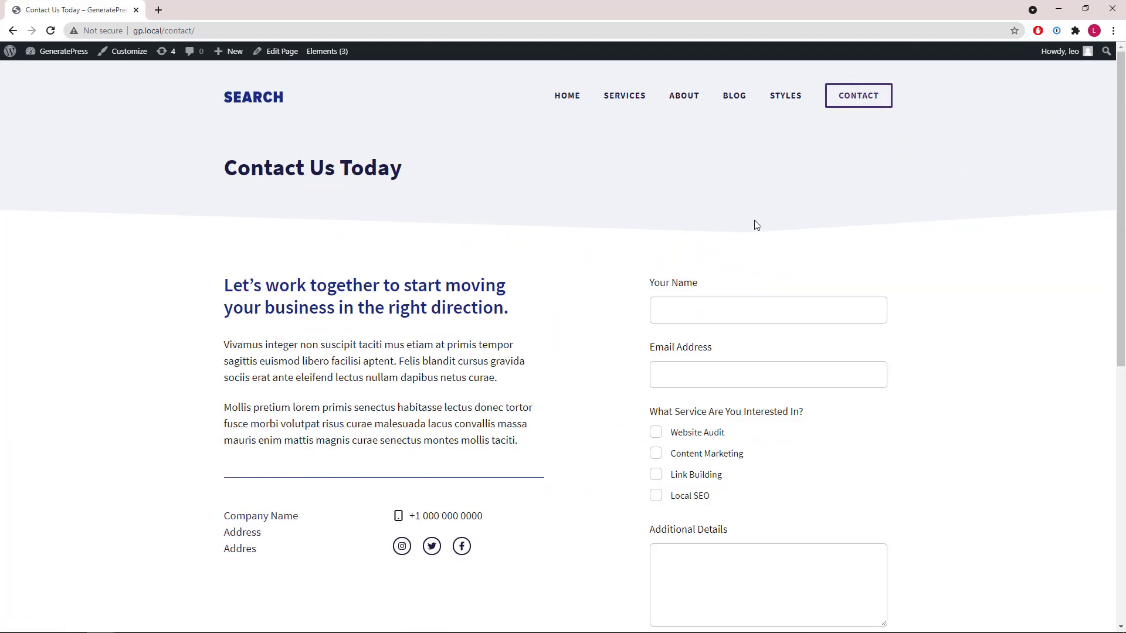
{"action": "scroll", "coordinate": [752, 225], "scroll_direction": "down", "scroll_amount": 2}
{"action": "scroll", "coordinate": [751, 231], "scroll_direction": "down", "scroll_amount": 1}
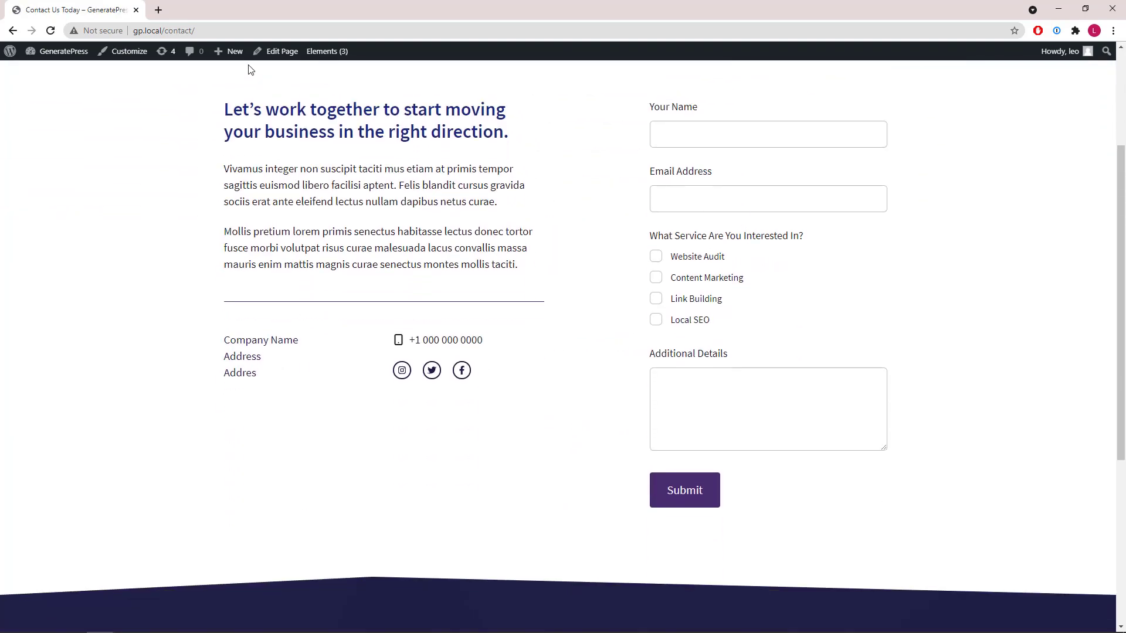
{"action": "middle_click", "coordinate": [263, 54]}
{"action": "left_click", "coordinate": [217, 10]}
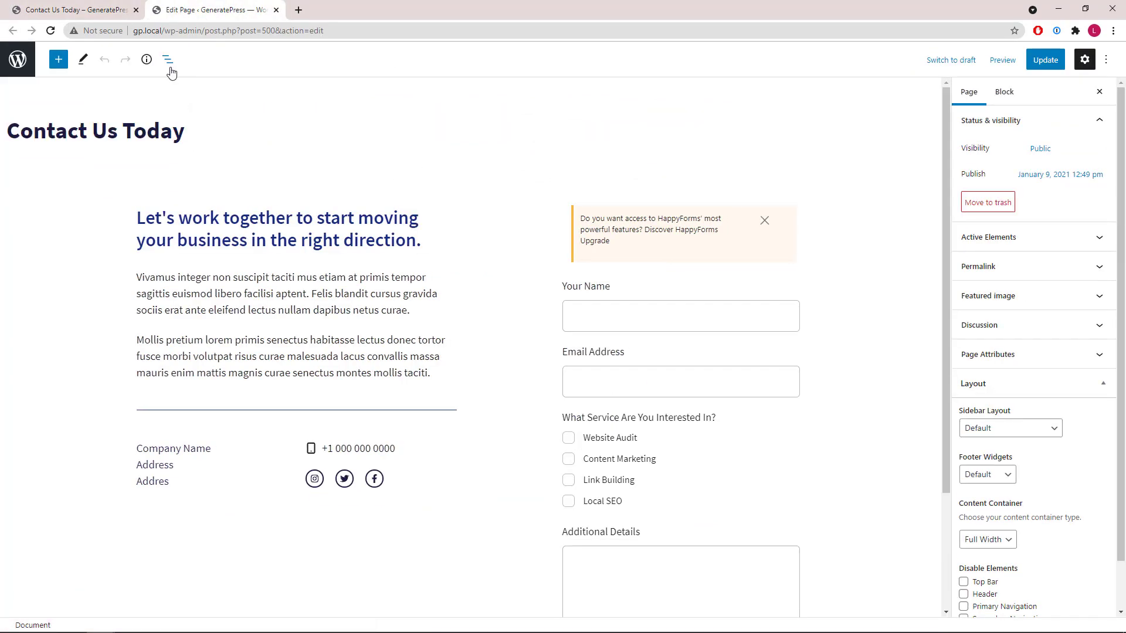
Inspect the Contact page's block outline, its H2 headline and the container holding the form, then close the editor.
{"action": "left_click", "coordinate": [169, 66]}
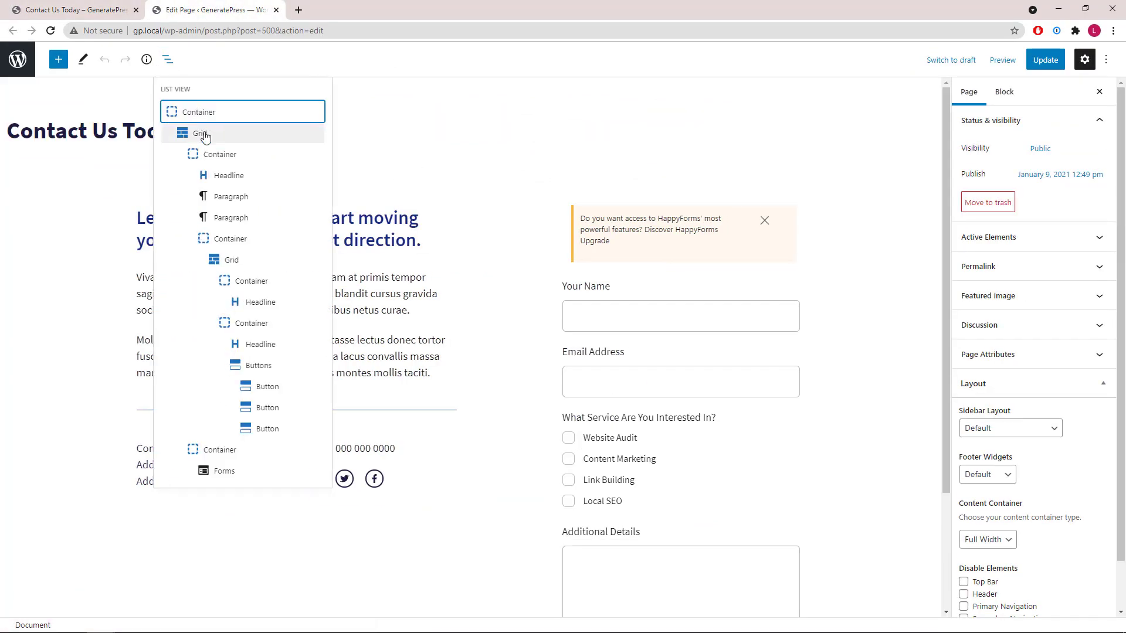
{"action": "left_click", "coordinate": [232, 175]}
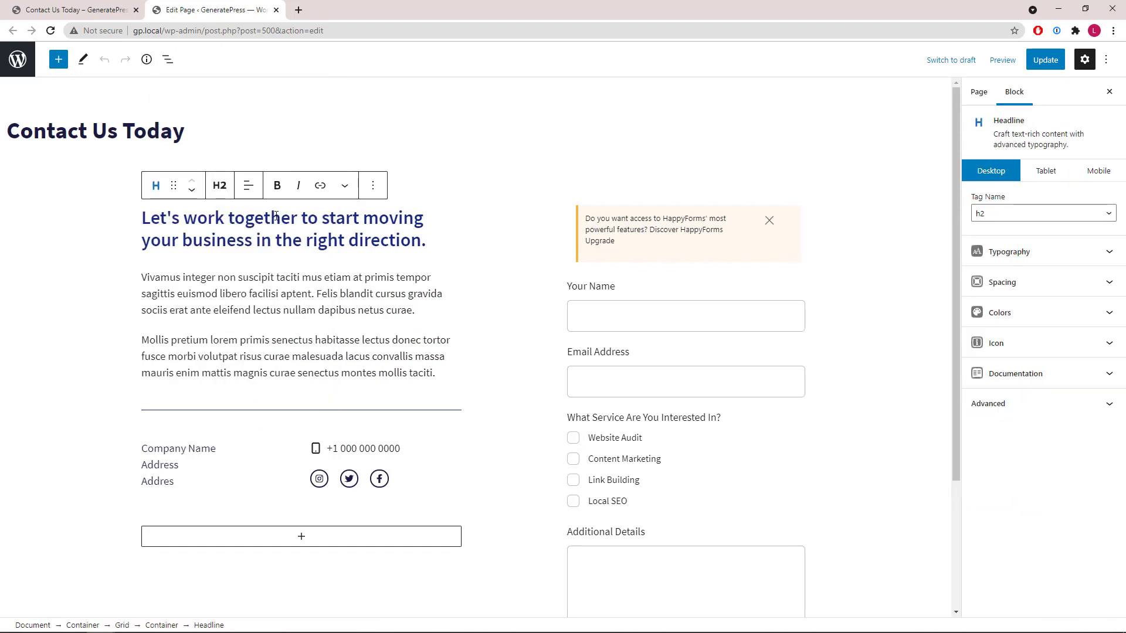
{"action": "left_click", "coordinate": [170, 65]}
{"action": "left_click", "coordinate": [212, 449]}
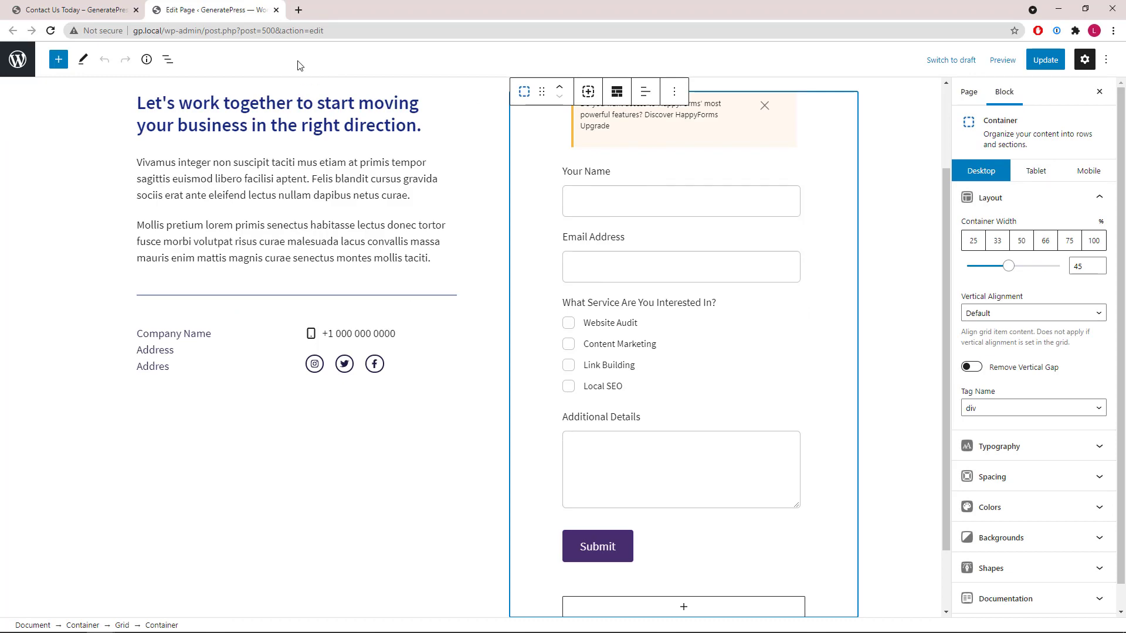
{"action": "left_click", "coordinate": [276, 10]}
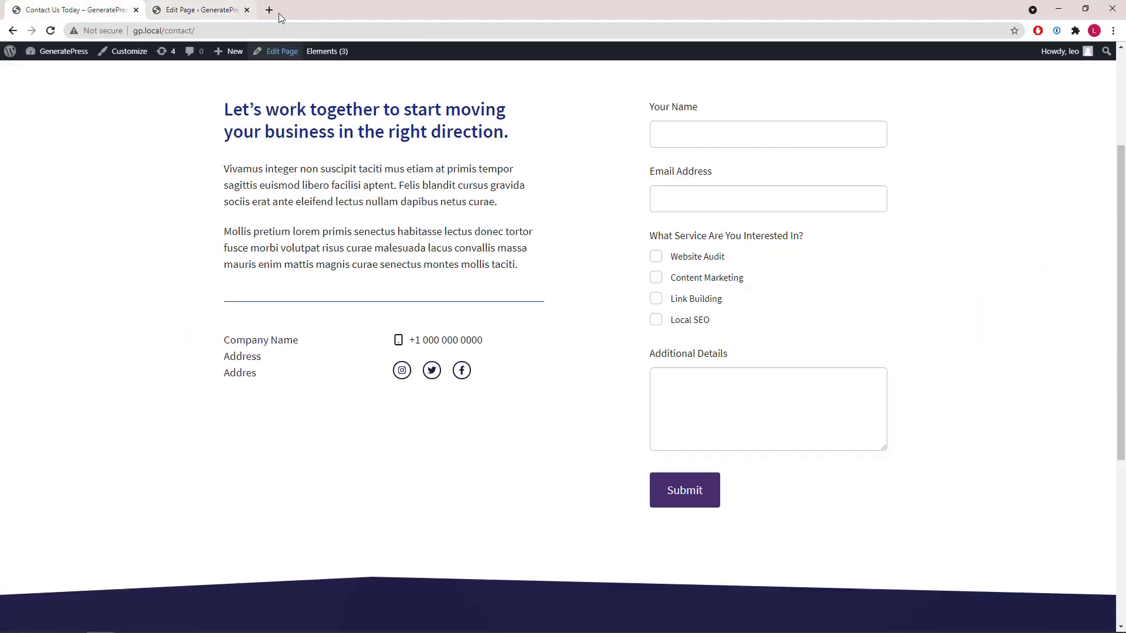
Open the WordPress dashboard in a separate tab, find where all forms are managed, and close the dashboard.
{"action": "middle_click", "coordinate": [62, 56]}
{"action": "left_click", "coordinate": [207, 13]}
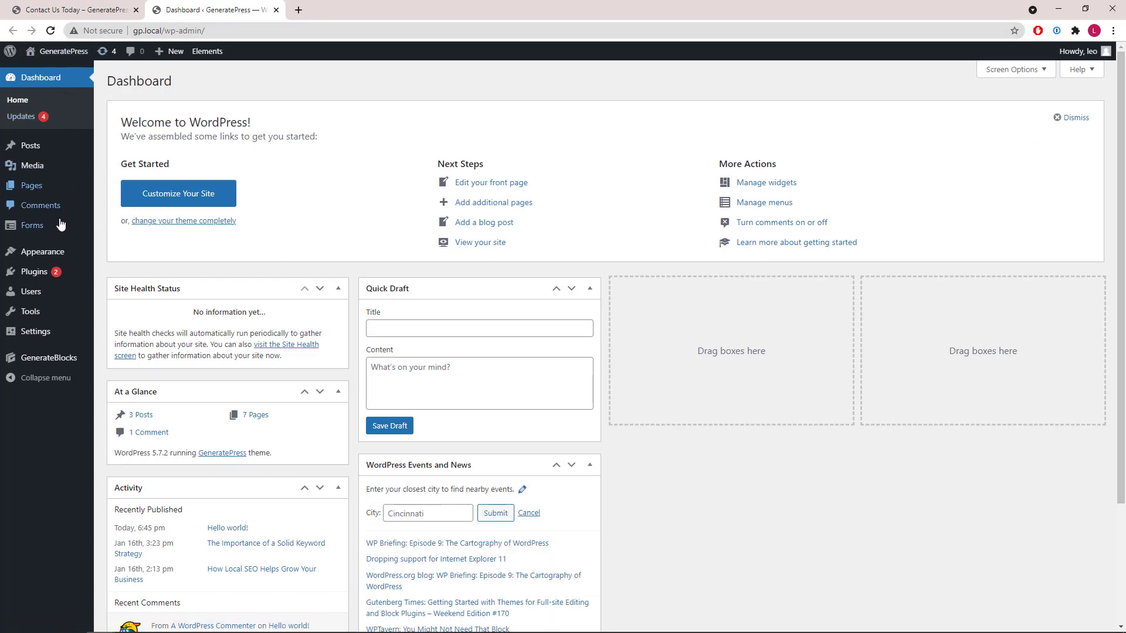
{"action": "mouse_move", "coordinate": [42, 232]}
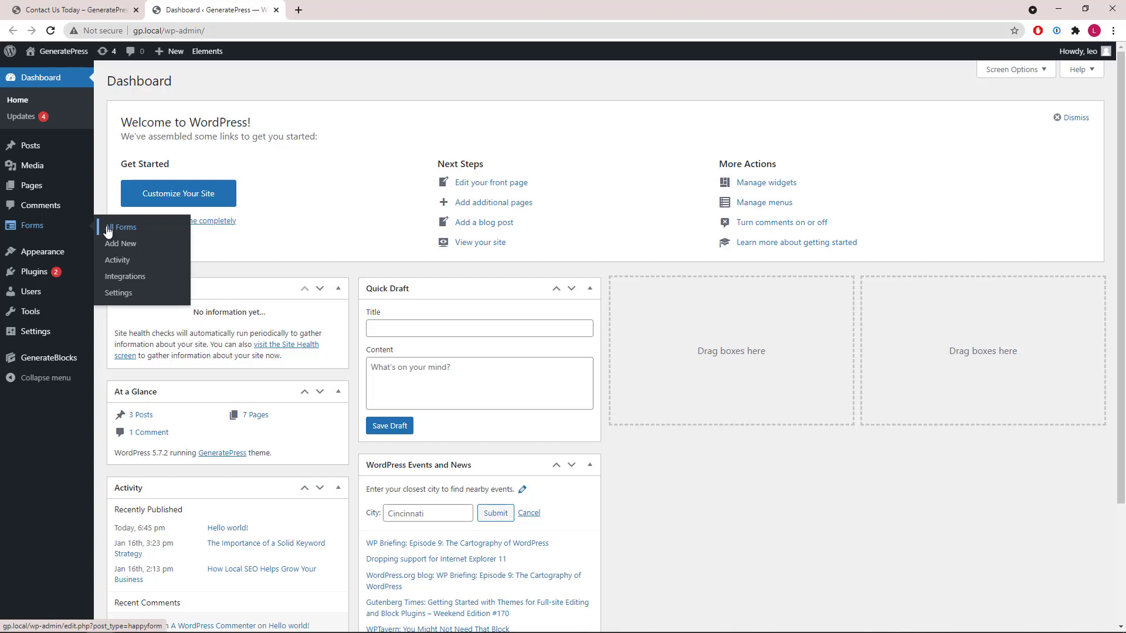
{"action": "left_click", "coordinate": [277, 10]}
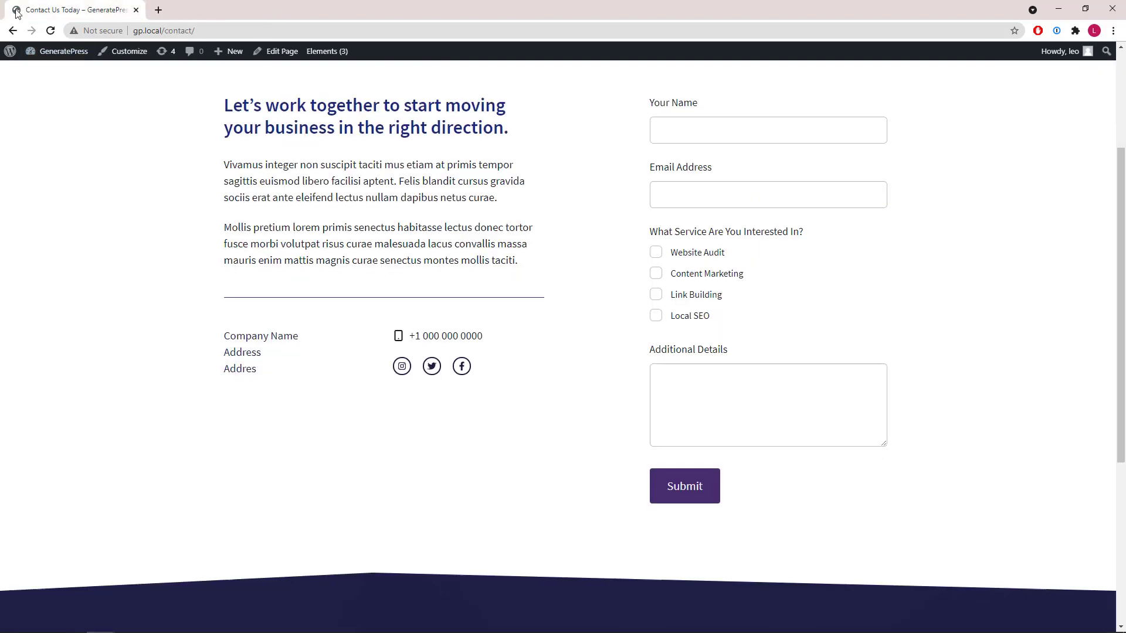
Return to the site's home page and open the GeneratePress Elements list in a separate tab.
{"action": "scroll", "coordinate": [274, 145], "scroll_direction": "up", "scroll_amount": 3}
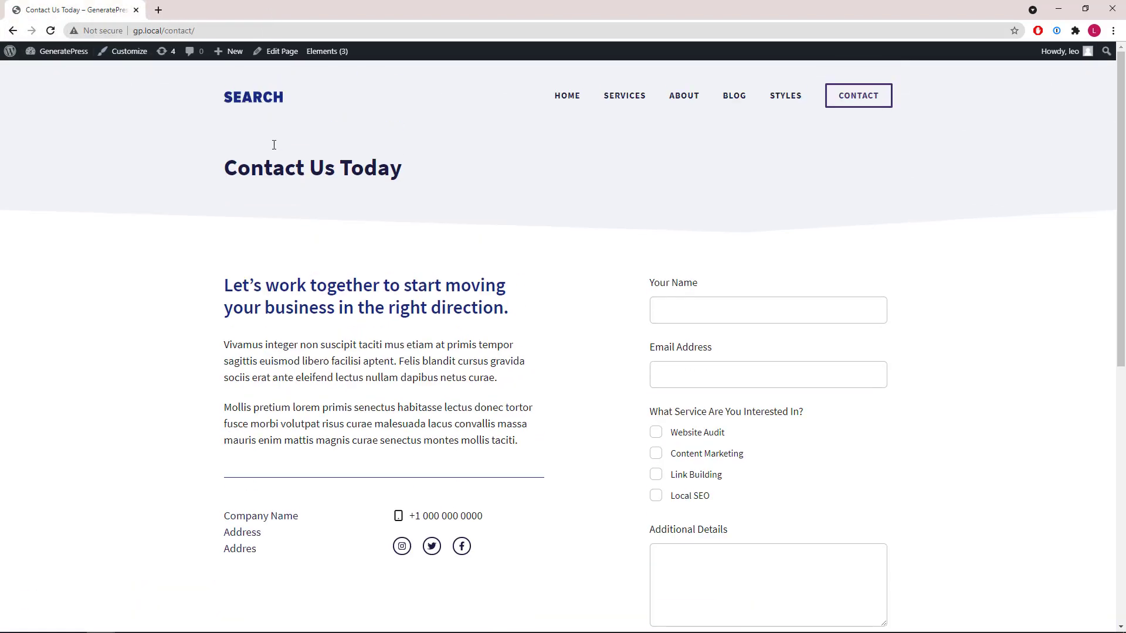
{"action": "left_click", "coordinate": [255, 106]}
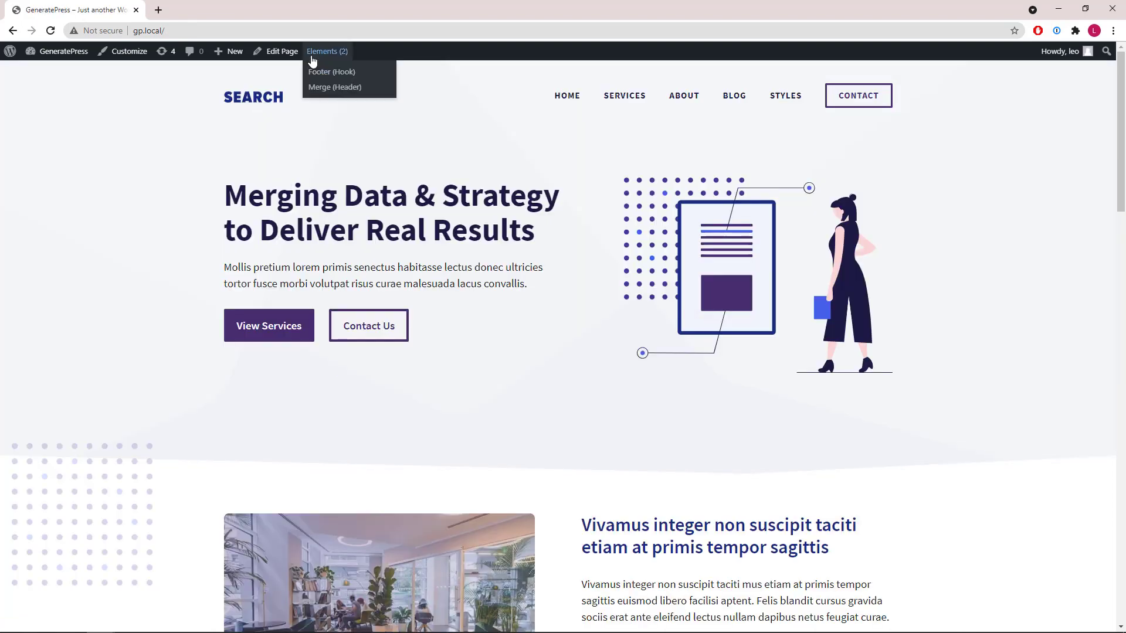
{"action": "middle_click", "coordinate": [313, 57]}
{"action": "left_click", "coordinate": [211, 10]}
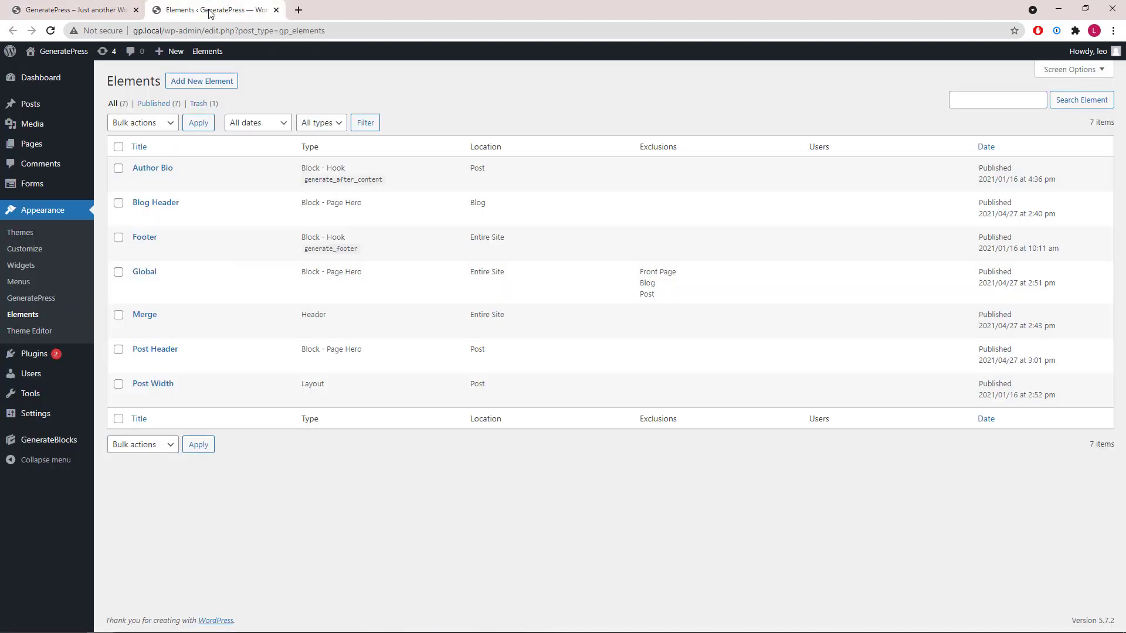
Open the Author Bio element in a separate tab and view the author box under the blog post The Importance of a Solid Keyword Strategy.
{"action": "mouse_move", "coordinate": [140, 178]}
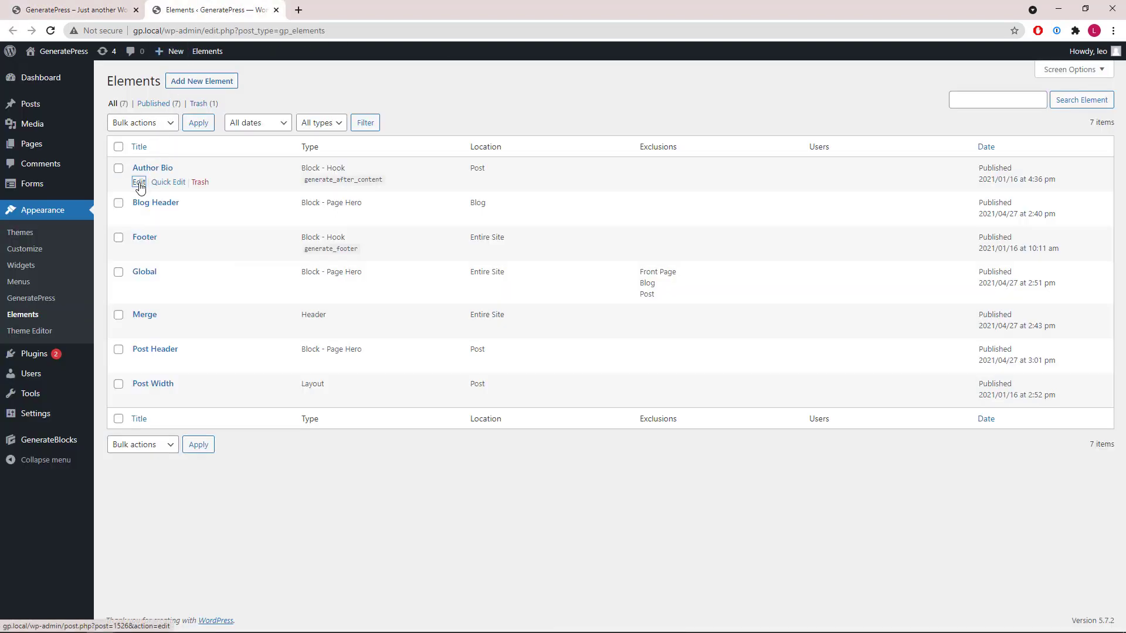
{"action": "left_click", "coordinate": [321, 10]}
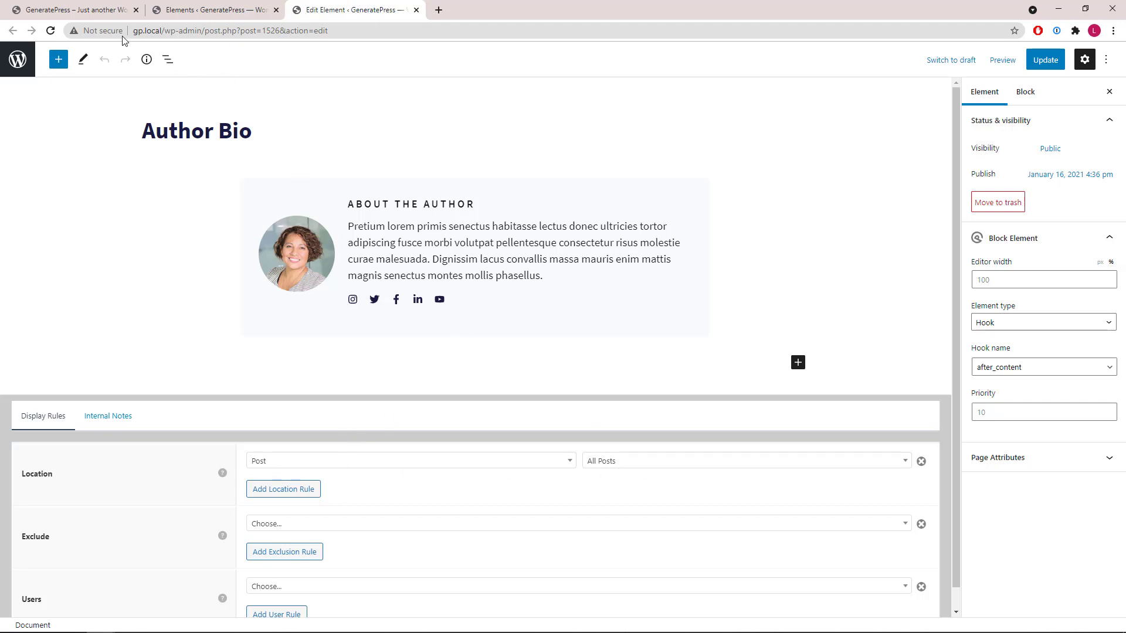
{"action": "left_click", "coordinate": [102, 16]}
{"action": "left_click", "coordinate": [727, 100]}
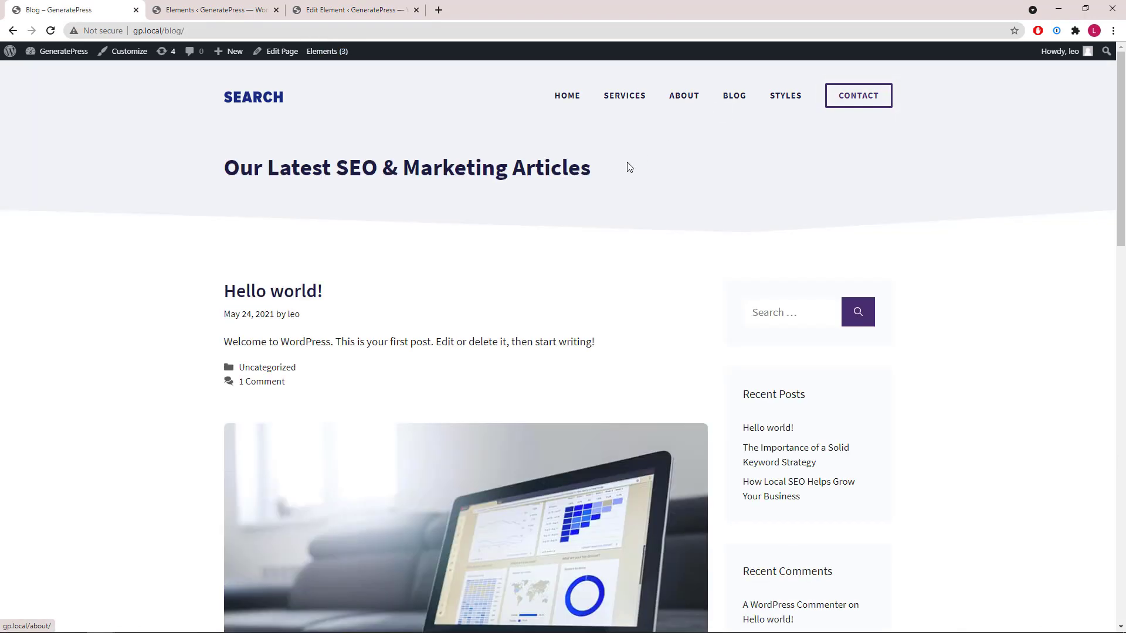
{"action": "scroll", "coordinate": [473, 327], "scroll_direction": "down", "scroll_amount": 2}
{"action": "left_click", "coordinate": [414, 395]}
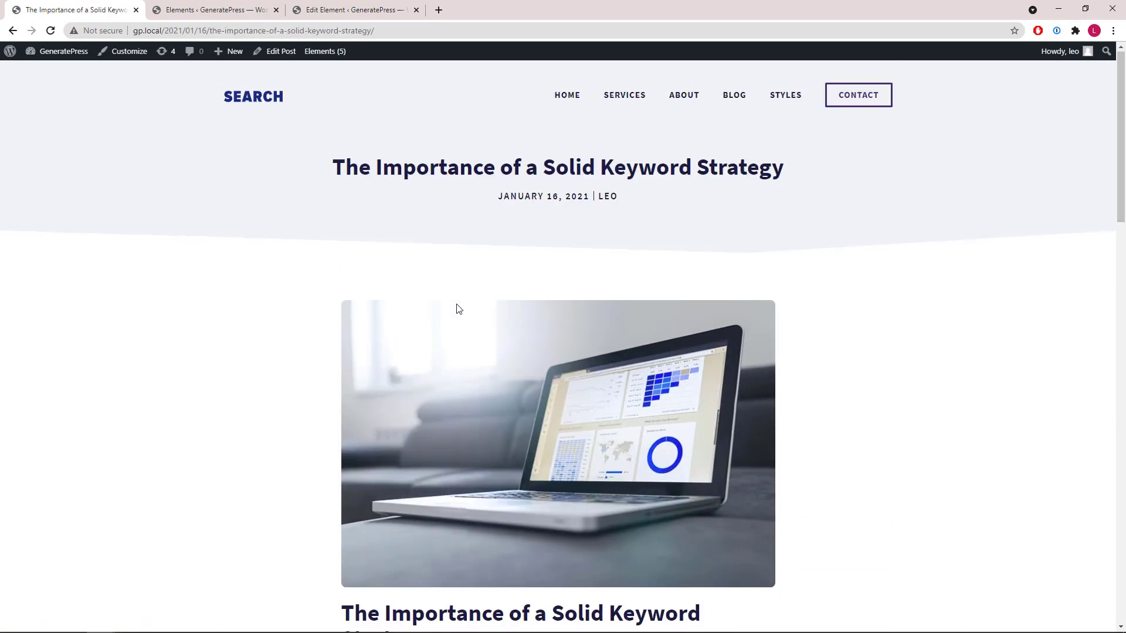
{"action": "scroll", "coordinate": [459, 309], "scroll_direction": "down", "scroll_amount": 20}
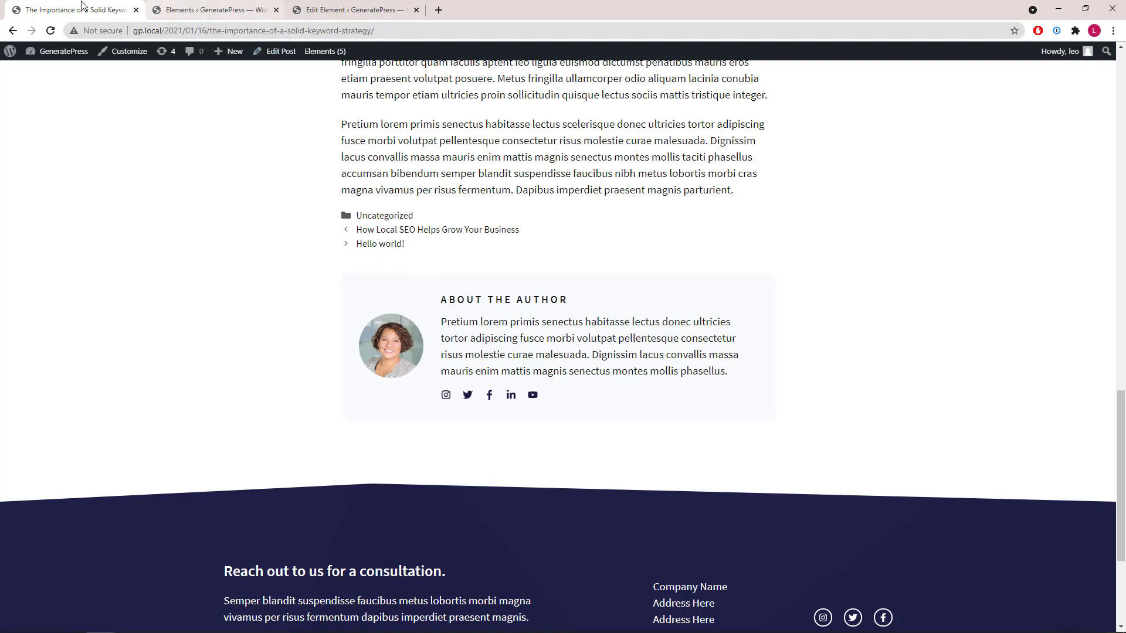
Open the Blog Header element from the Elements list in a separate tab and close the Author Bio editor.
{"action": "left_click", "coordinate": [194, 9]}
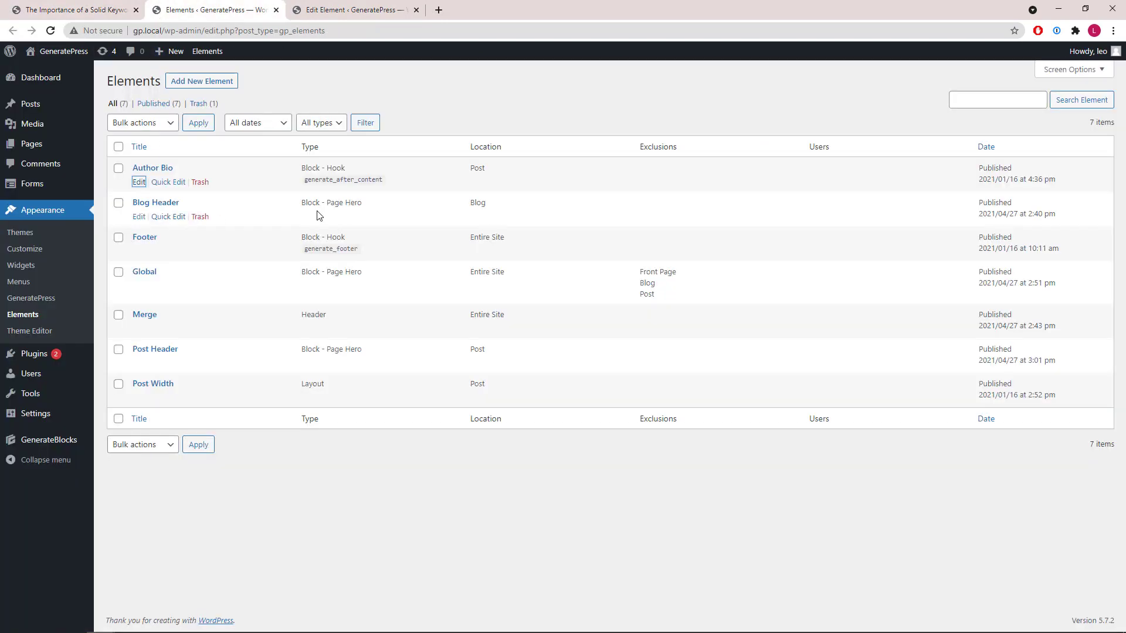
{"action": "middle_click", "coordinate": [139, 216]}
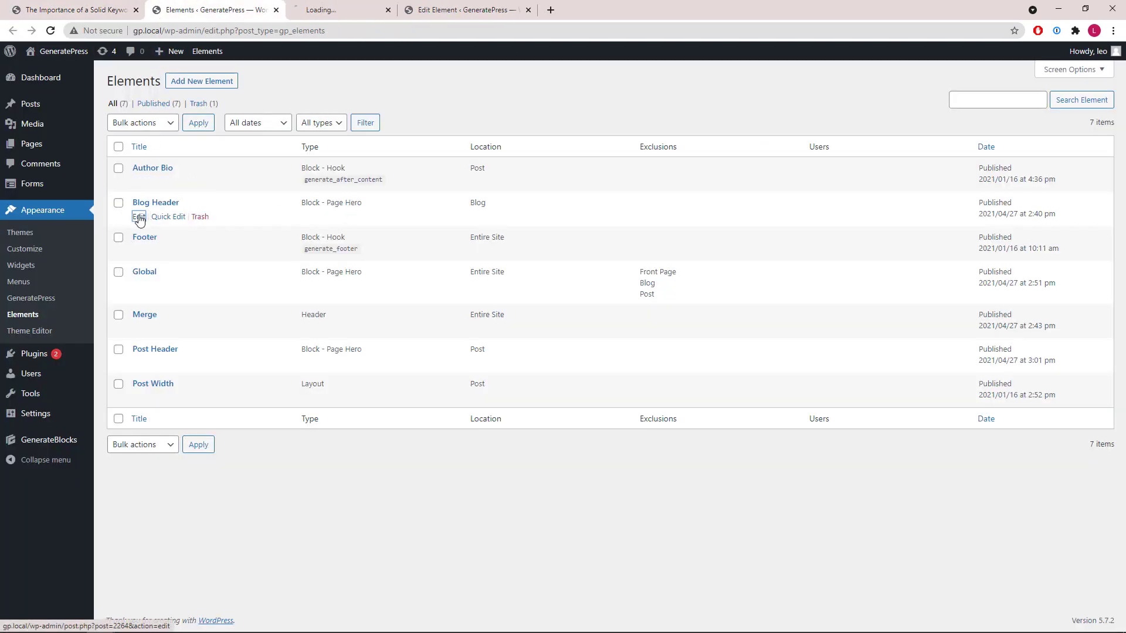
{"action": "left_click", "coordinate": [351, 10]}
{"action": "left_click", "coordinate": [556, 10]}
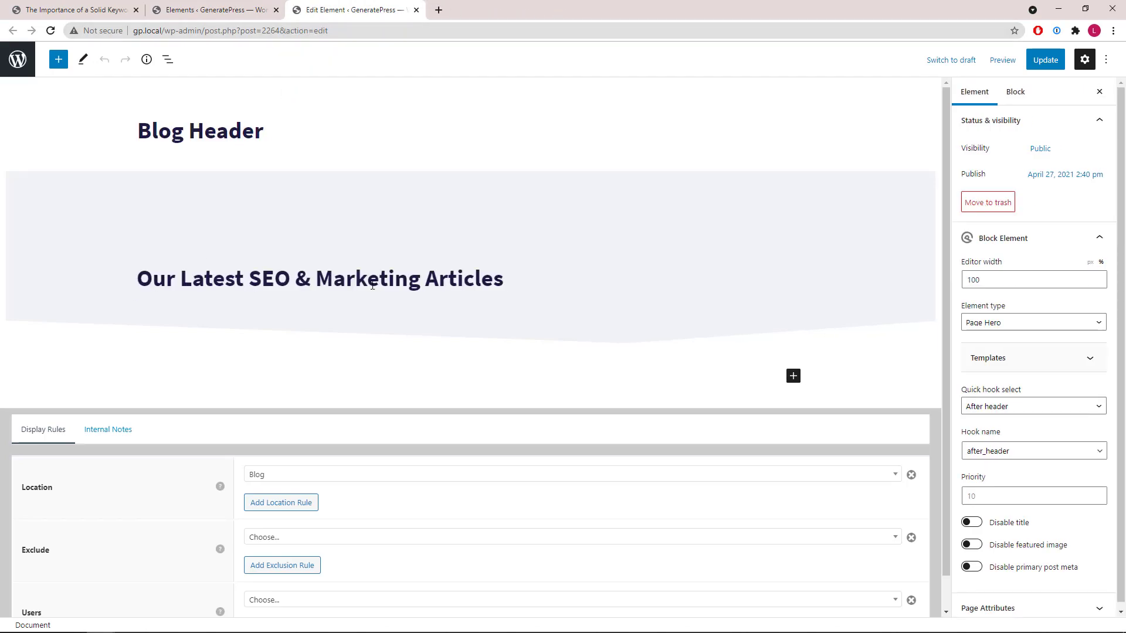
View the header on the site's Blog page and return to the Blog Header element's editor.
{"action": "left_click", "coordinate": [62, 13]}
{"action": "scroll", "coordinate": [344, 209], "scroll_direction": "up", "scroll_amount": 20}
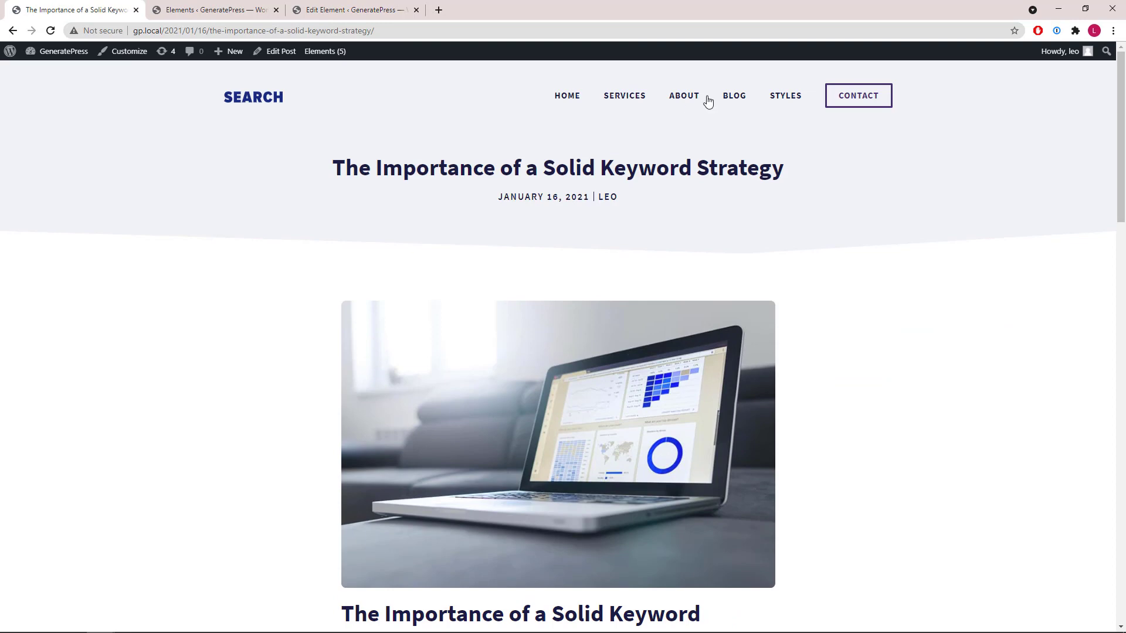
{"action": "left_click", "coordinate": [724, 99]}
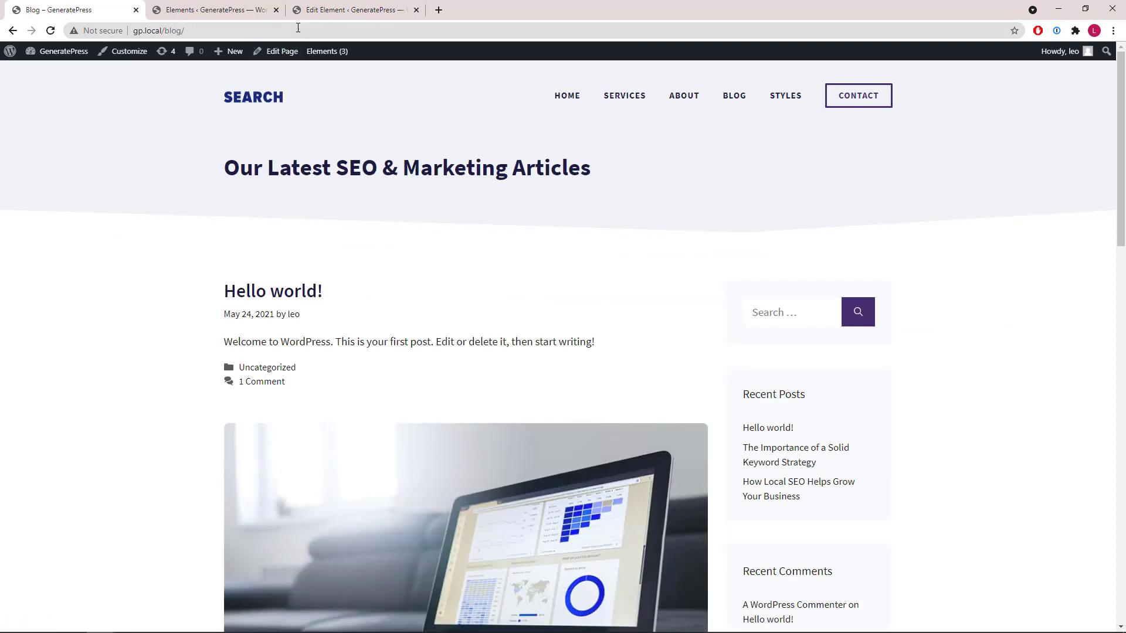
{"action": "left_click", "coordinate": [309, 12]}
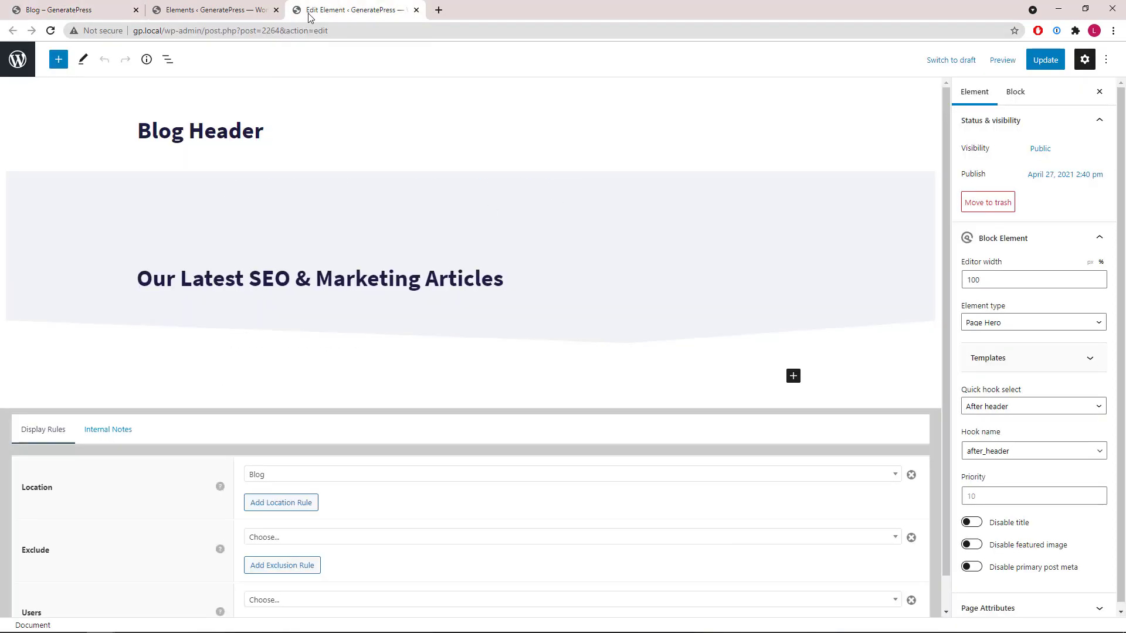
Inspect the Blog Header's headline, its outer container and that container's Shapes settings, and close the editor.
{"action": "left_click", "coordinate": [370, 278]}
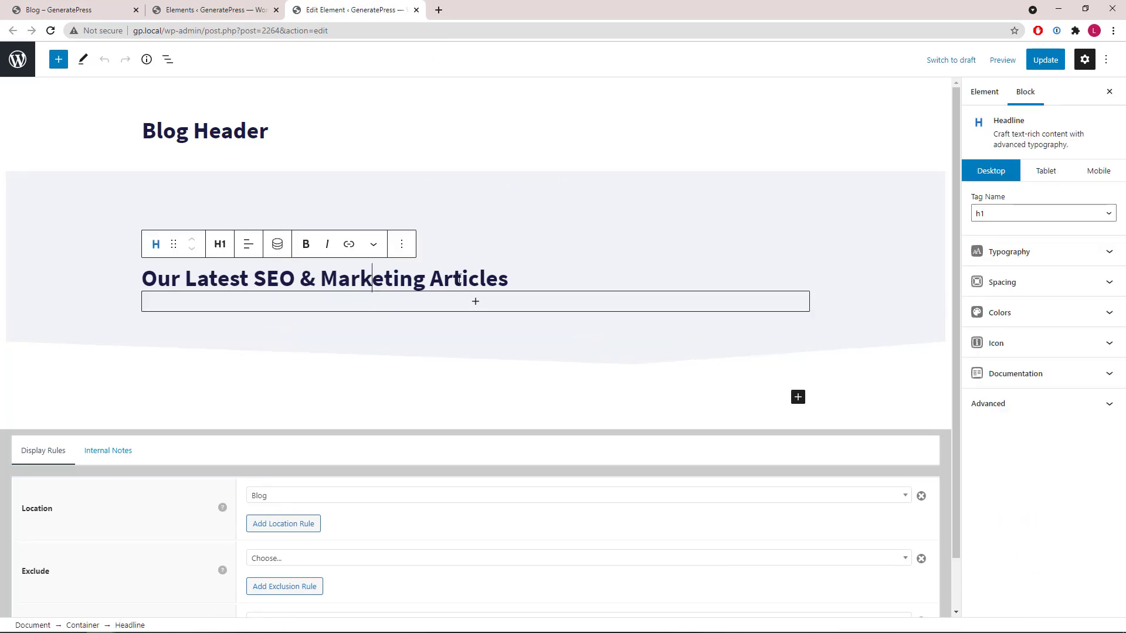
{"action": "left_click", "coordinate": [167, 60]}
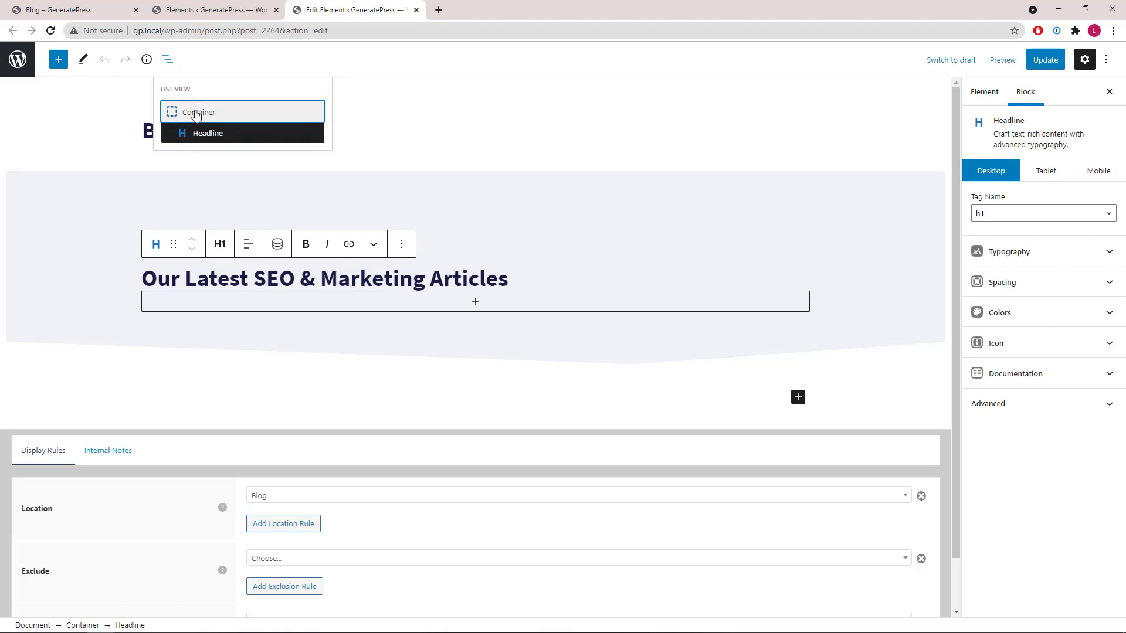
{"action": "left_click", "coordinate": [179, 107]}
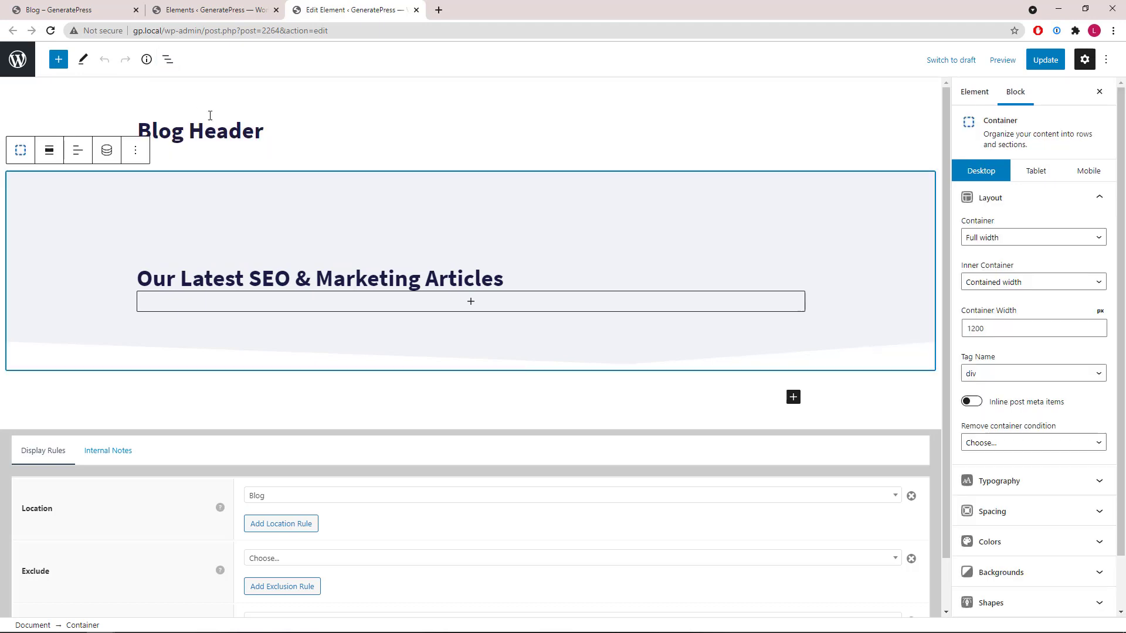
{"action": "left_click", "coordinate": [1096, 199]}
{"action": "left_click", "coordinate": [1101, 355]}
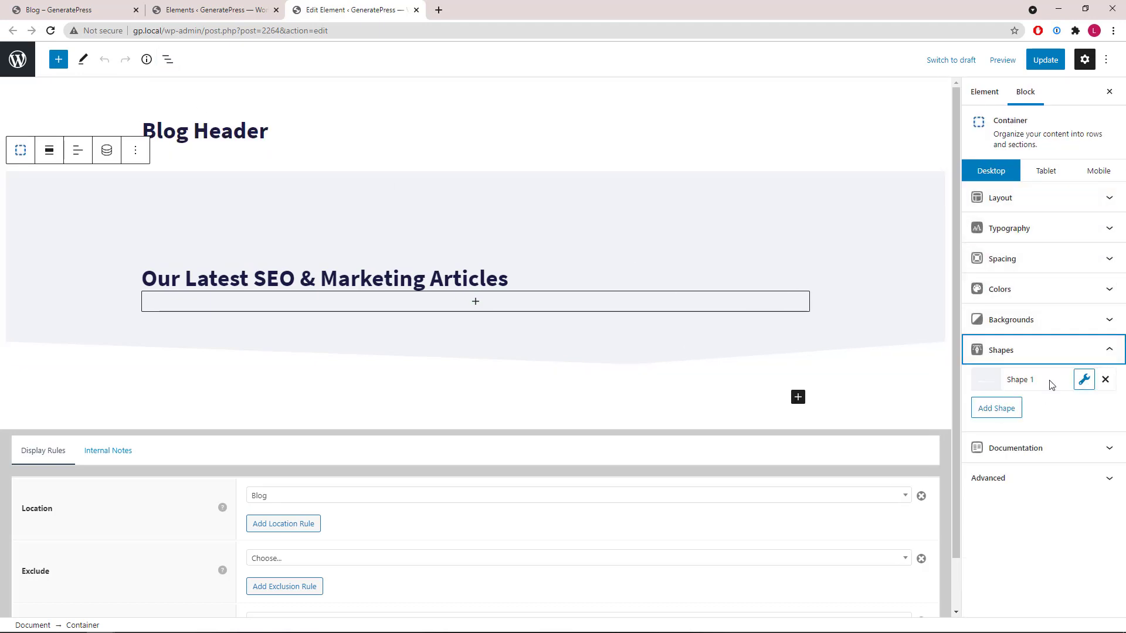
{"action": "left_click", "coordinate": [1108, 354]}
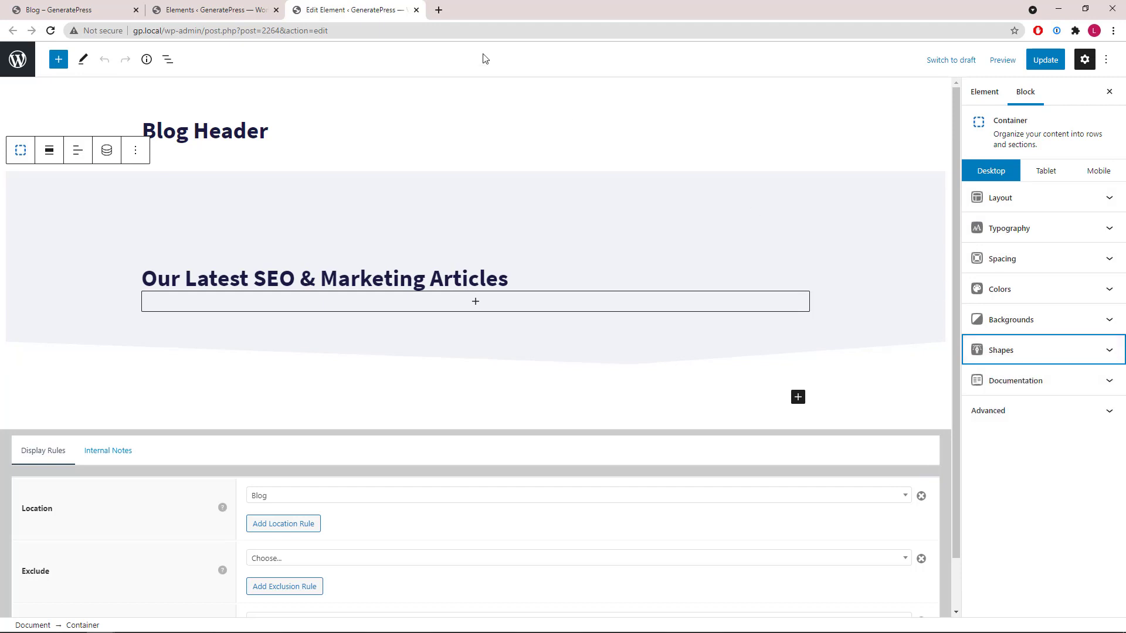
{"action": "left_click", "coordinate": [416, 10]}
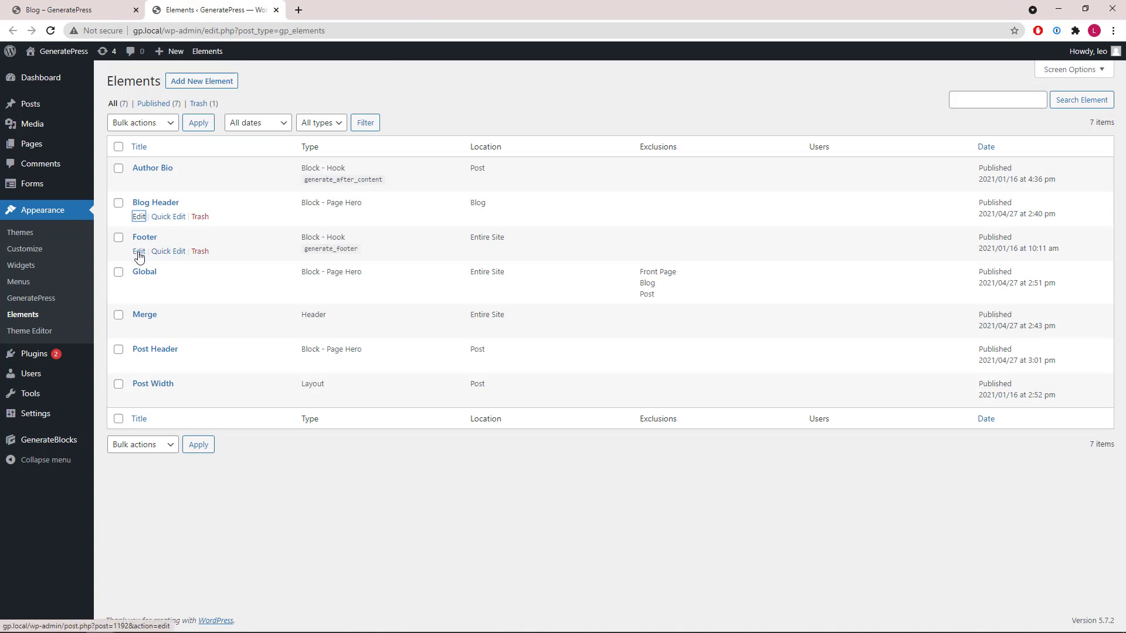
Open the Footer element in a separate tab and compare it with the footer on the site's Blog page.
{"action": "middle_click", "coordinate": [139, 256]}
{"action": "left_click", "coordinate": [329, 10]}
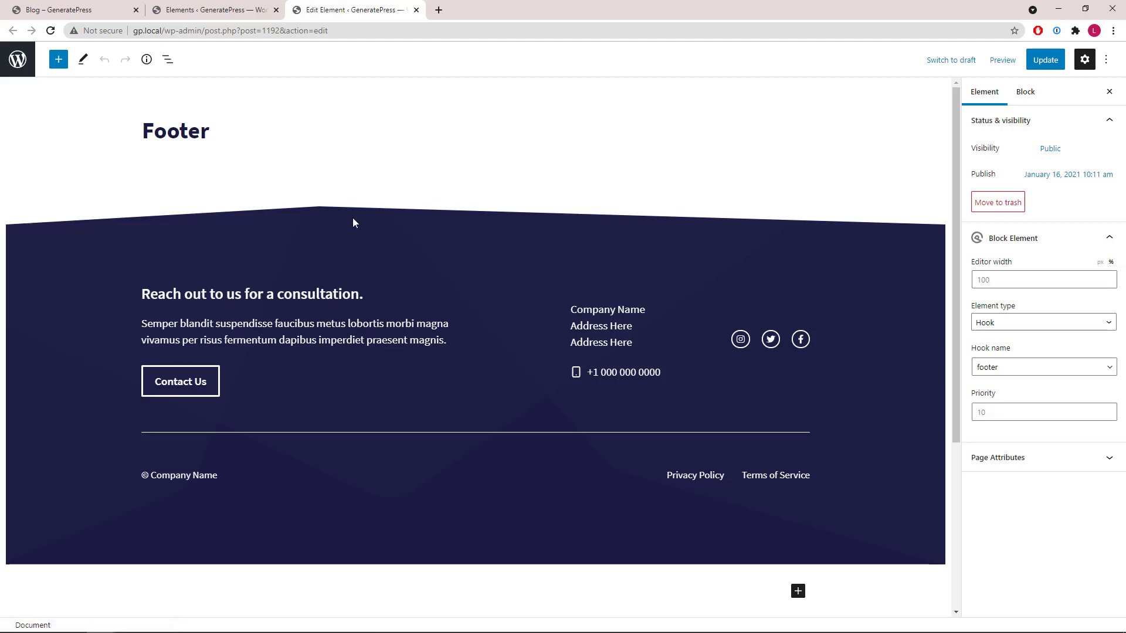
{"action": "left_click", "coordinate": [59, 10]}
{"action": "scroll", "coordinate": [633, 317], "scroll_direction": "down", "scroll_amount": 15}
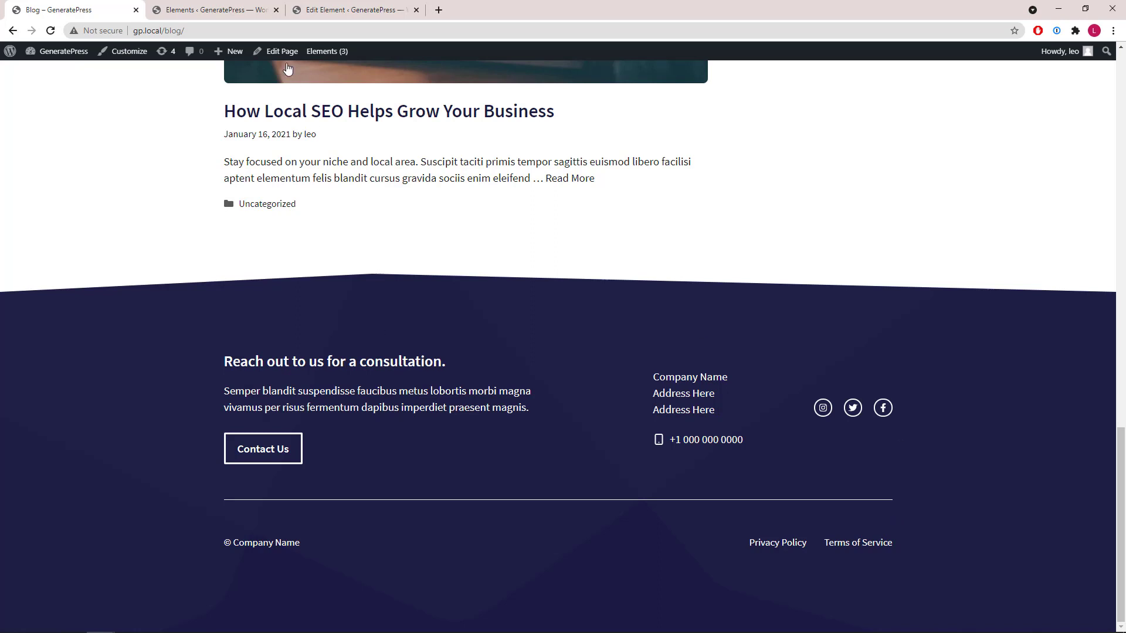
{"action": "left_click", "coordinate": [316, 11]}
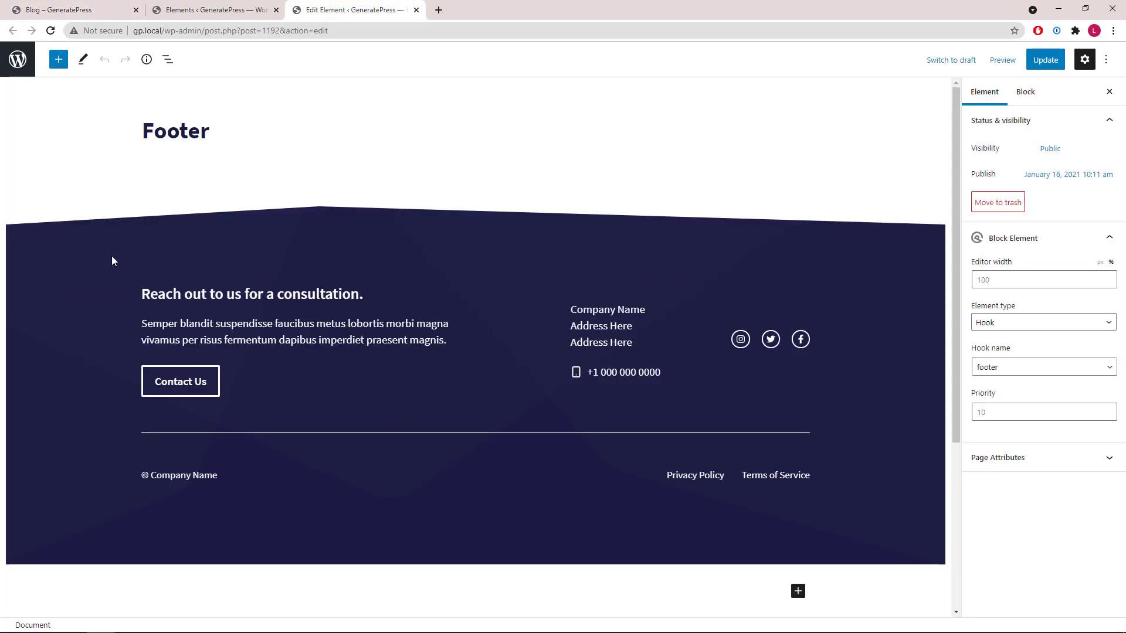
Inspect the Footer element's block outline, selecting its outer container, the upper grid and the nested container for the copyright row.
{"action": "left_click", "coordinate": [82, 251]}
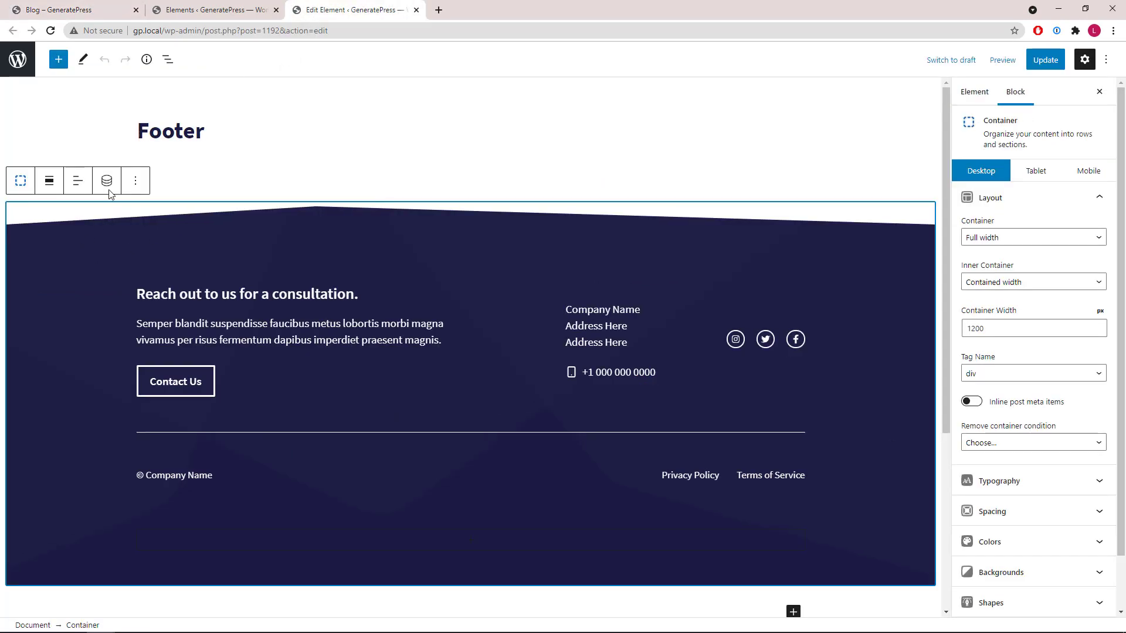
{"action": "left_click", "coordinate": [169, 61]}
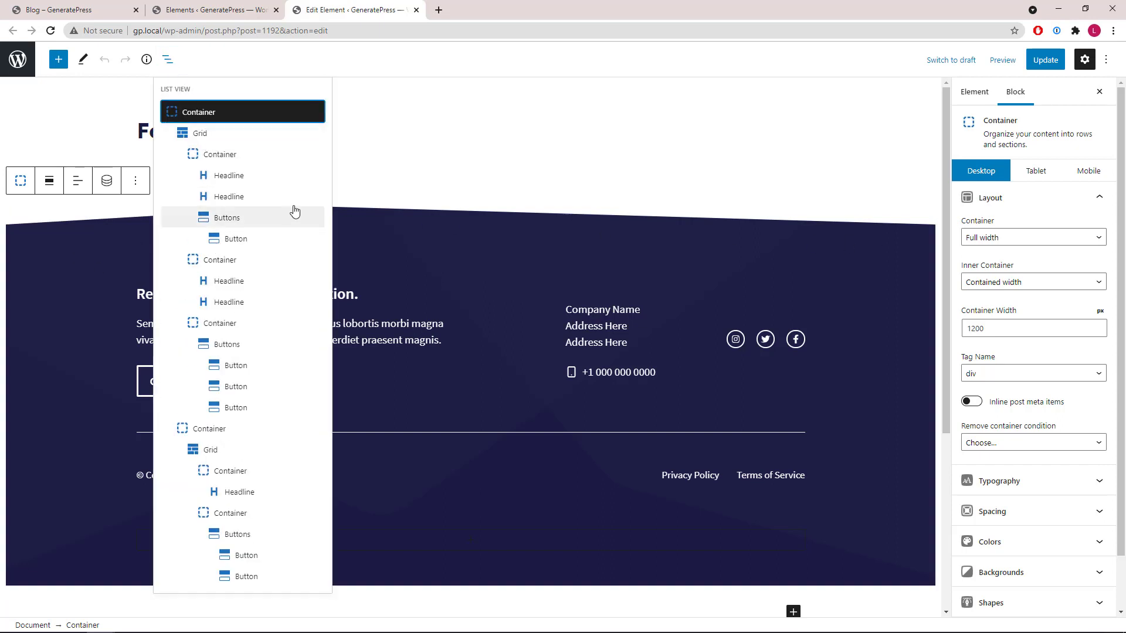
{"action": "left_click", "coordinate": [235, 139]}
{"action": "left_click", "coordinate": [168, 64]}
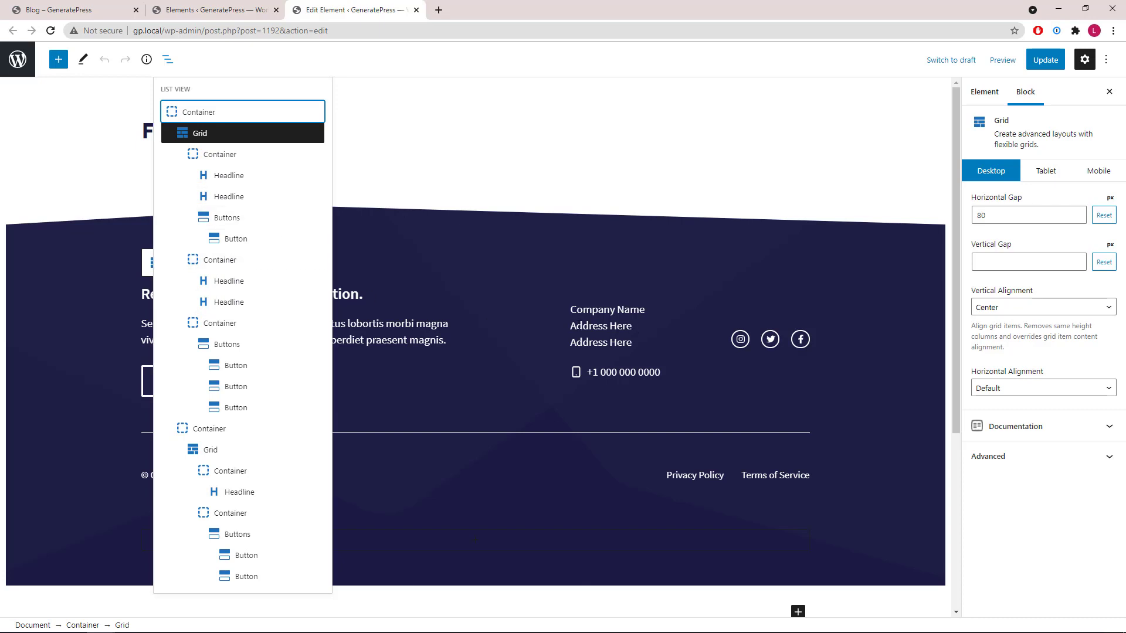
{"action": "left_click", "coordinate": [256, 433]}
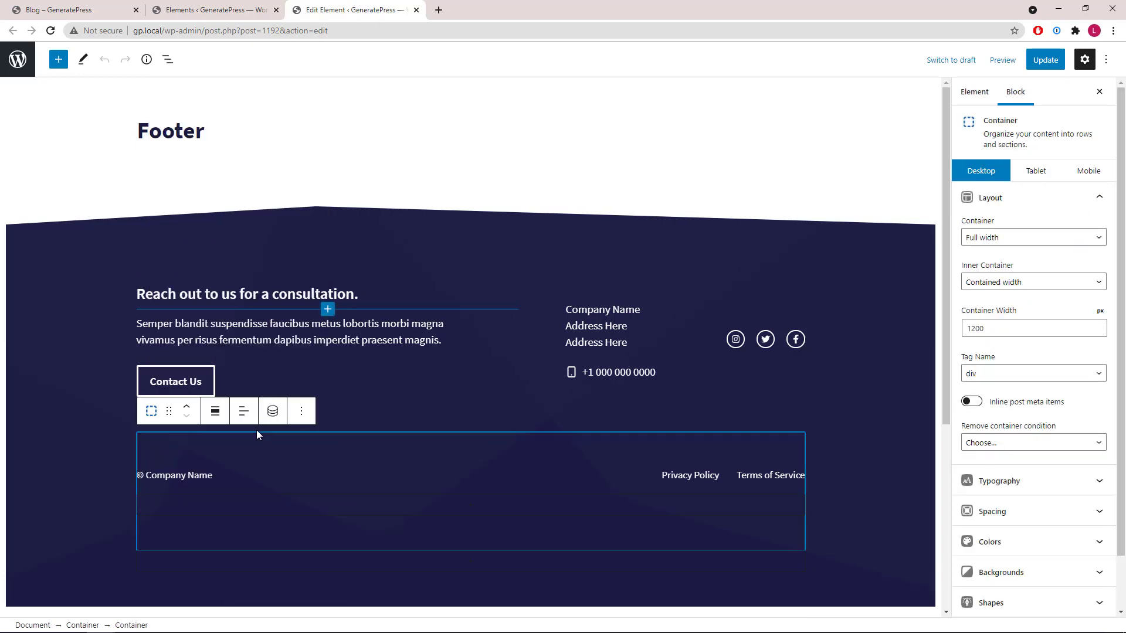
{"action": "left_click", "coordinate": [168, 60]}
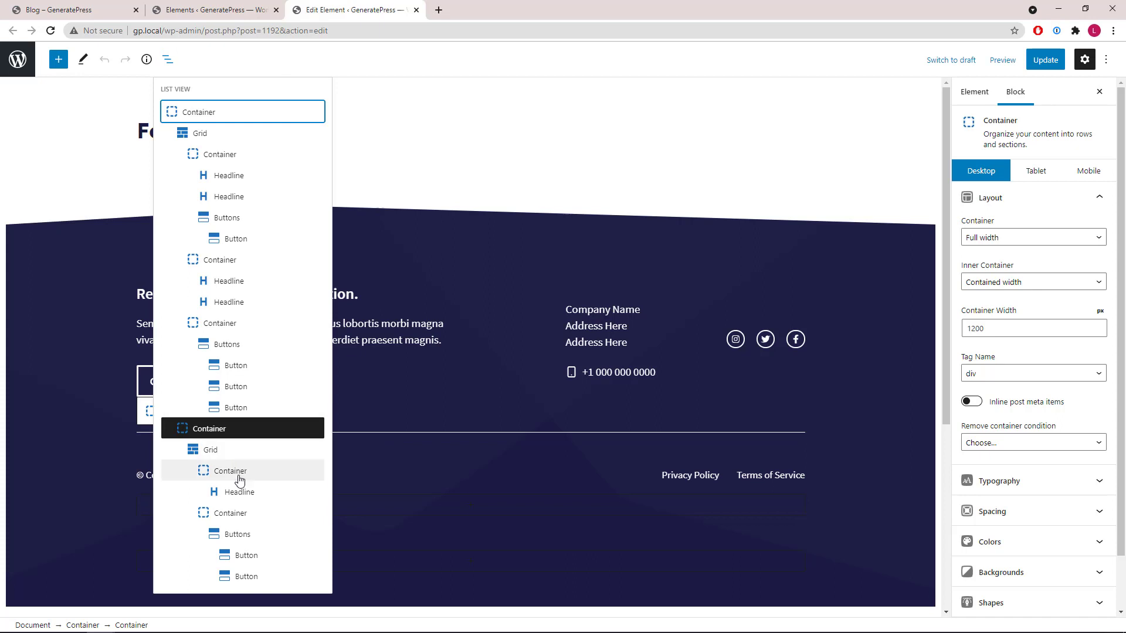
{"action": "left_click", "coordinate": [204, 114]}
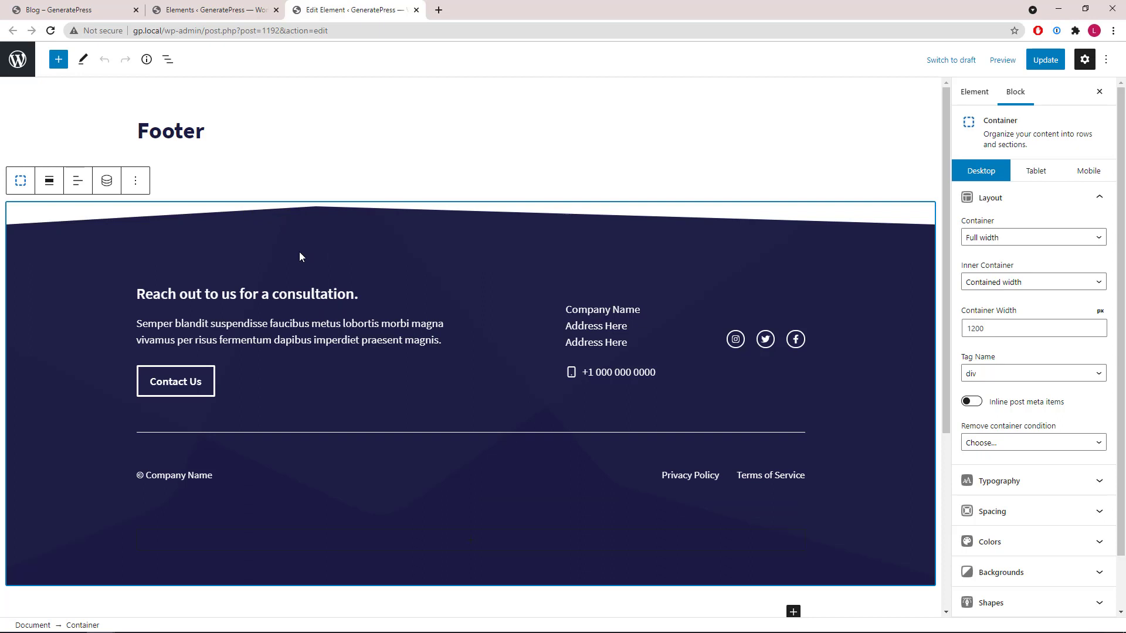
Check the display rules of the Footer element and close its editor.
{"action": "scroll", "coordinate": [606, 271], "scroll_direction": "down", "scroll_amount": 5}
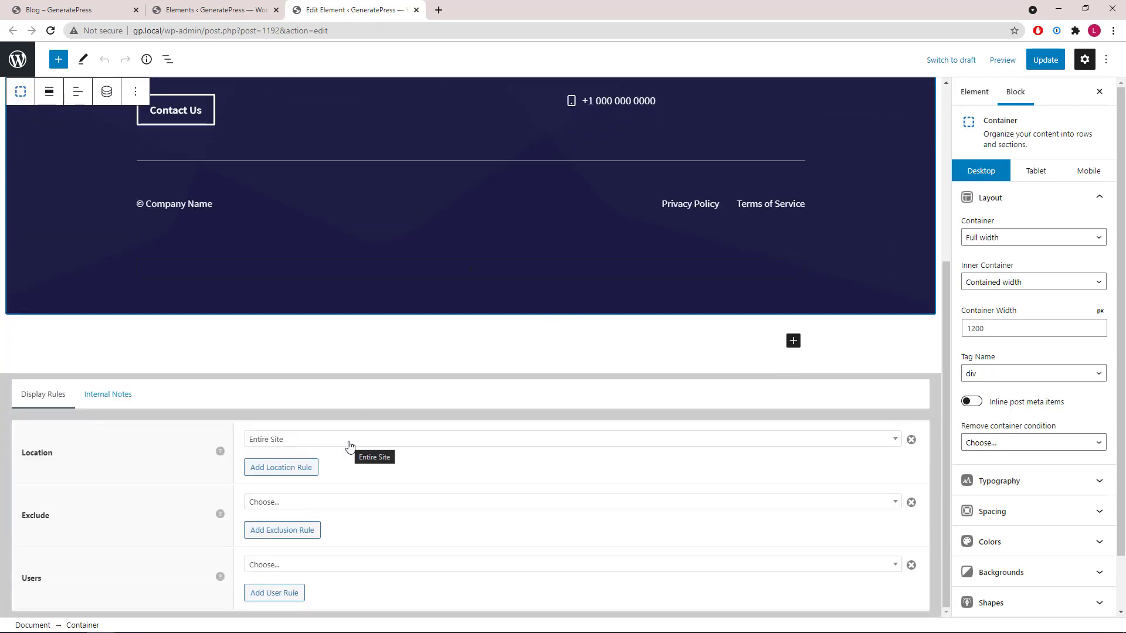
{"action": "scroll", "coordinate": [351, 445], "scroll_direction": "up", "scroll_amount": 5}
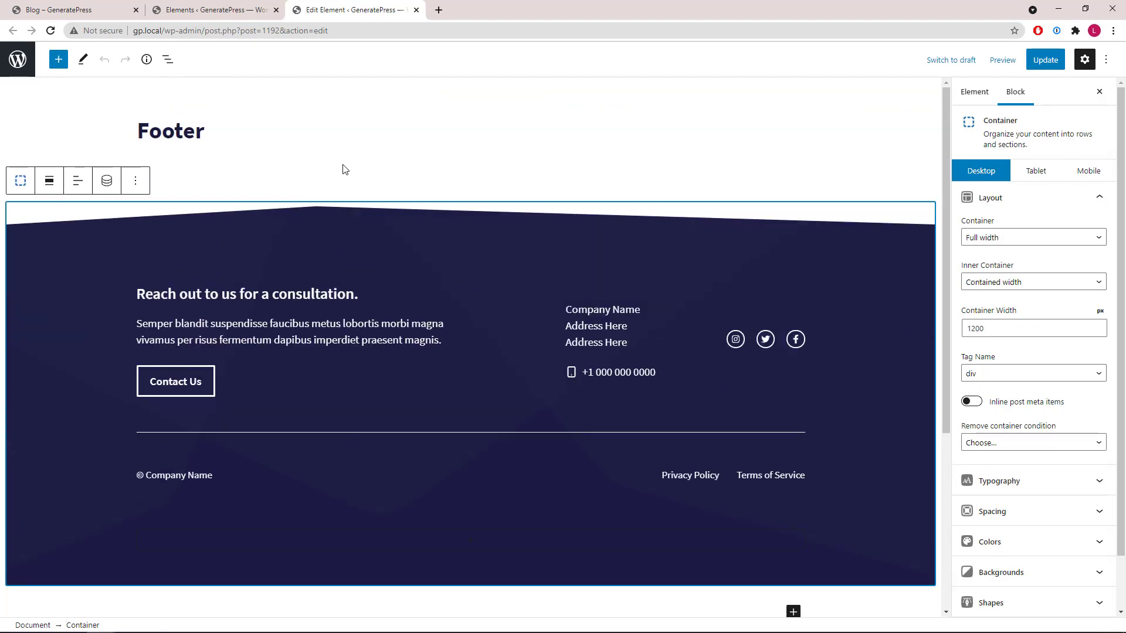
{"action": "left_click", "coordinate": [417, 11]}
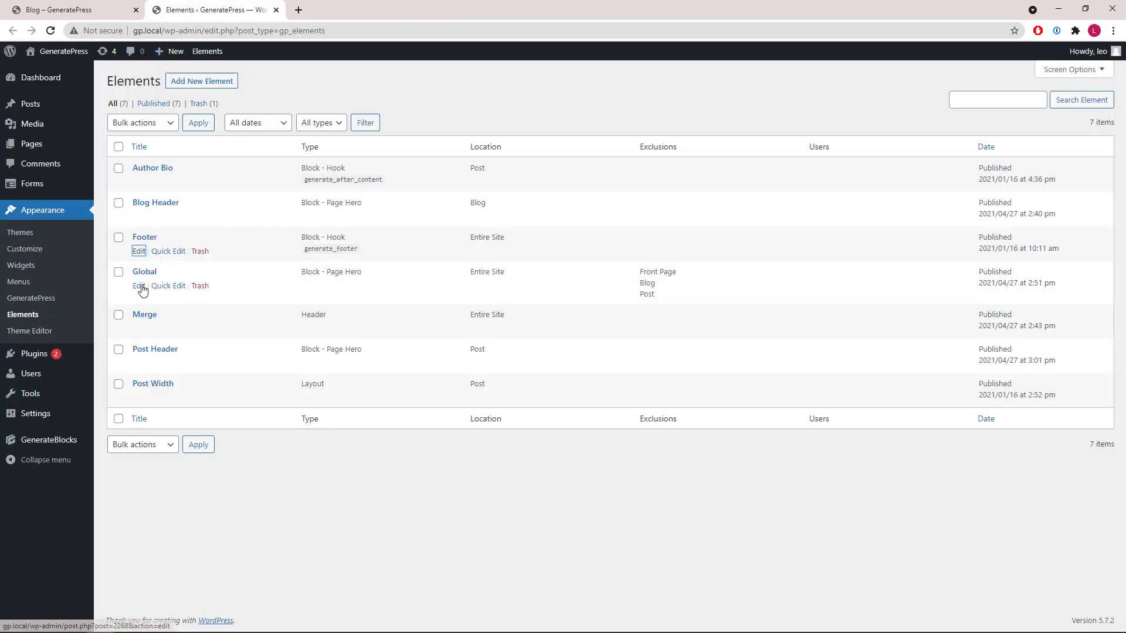
Open the Global element in a separate tab and examine its headline's dynamic text options and the location and exclusion rules.
{"action": "middle_click", "coordinate": [141, 290]}
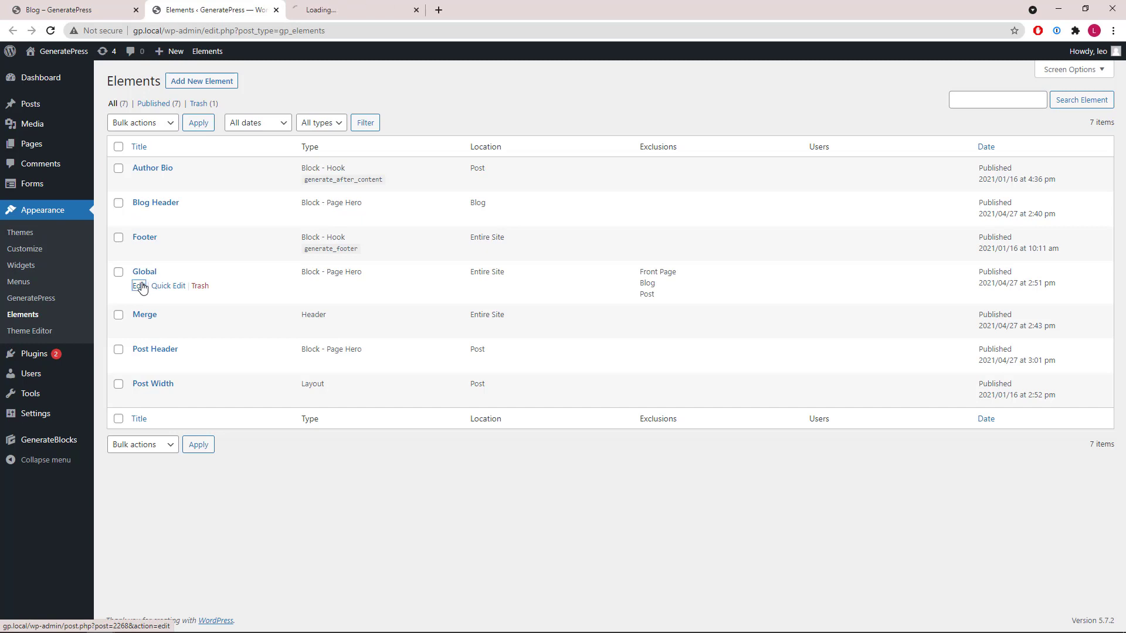
{"action": "left_click", "coordinate": [301, 13]}
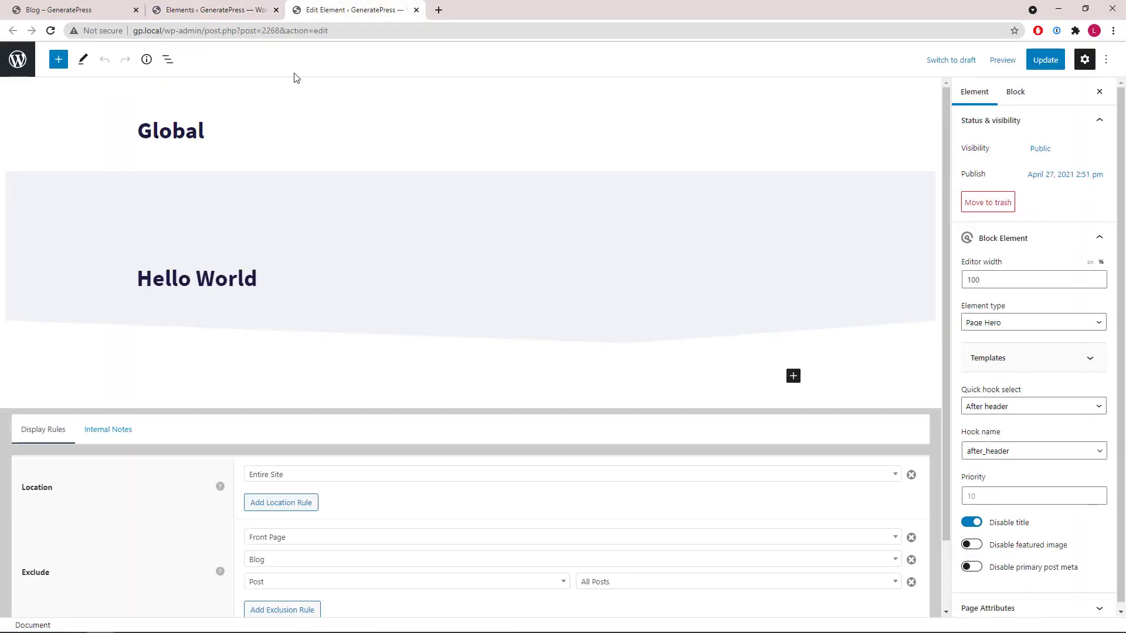
{"action": "left_click", "coordinate": [245, 277]}
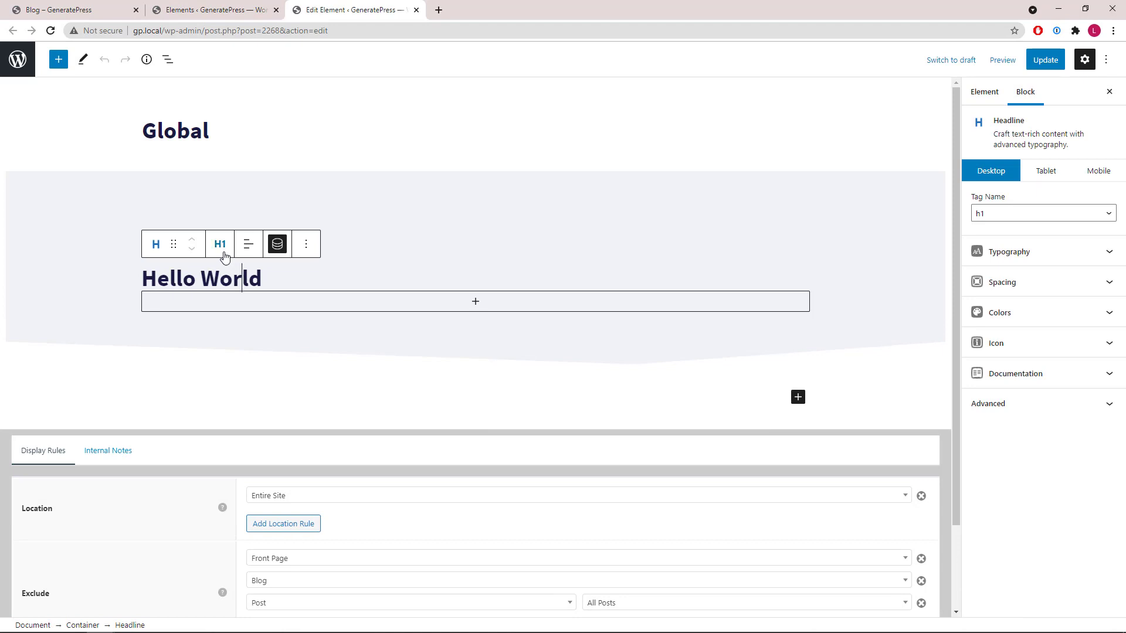
{"action": "left_click", "coordinate": [279, 247]}
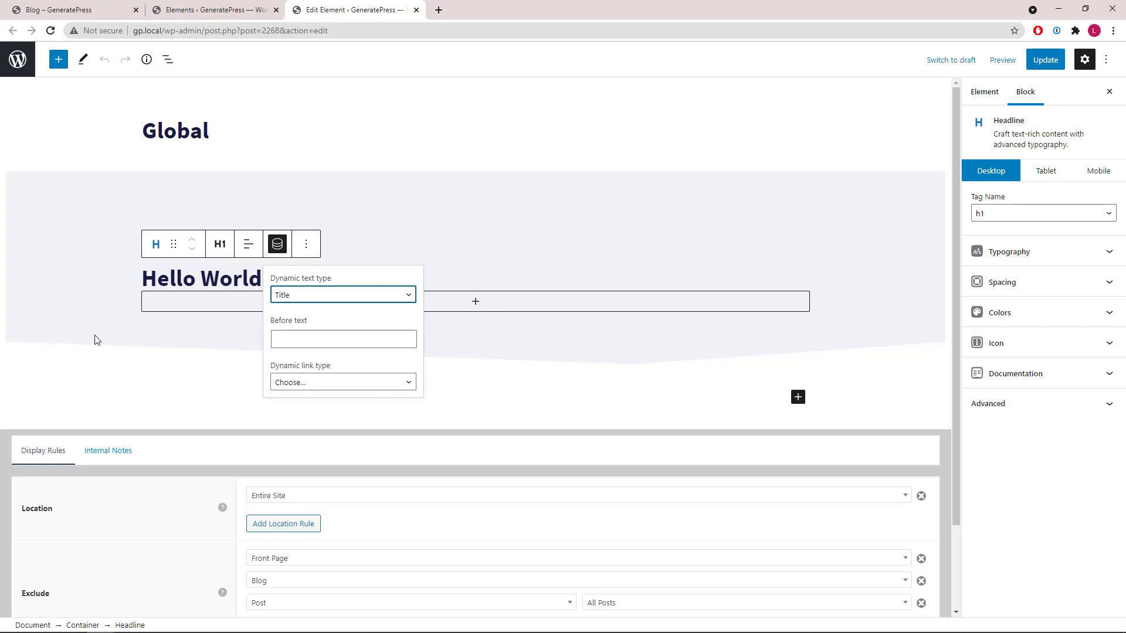
{"action": "scroll", "coordinate": [242, 324], "scroll_direction": "down", "scroll_amount": 2}
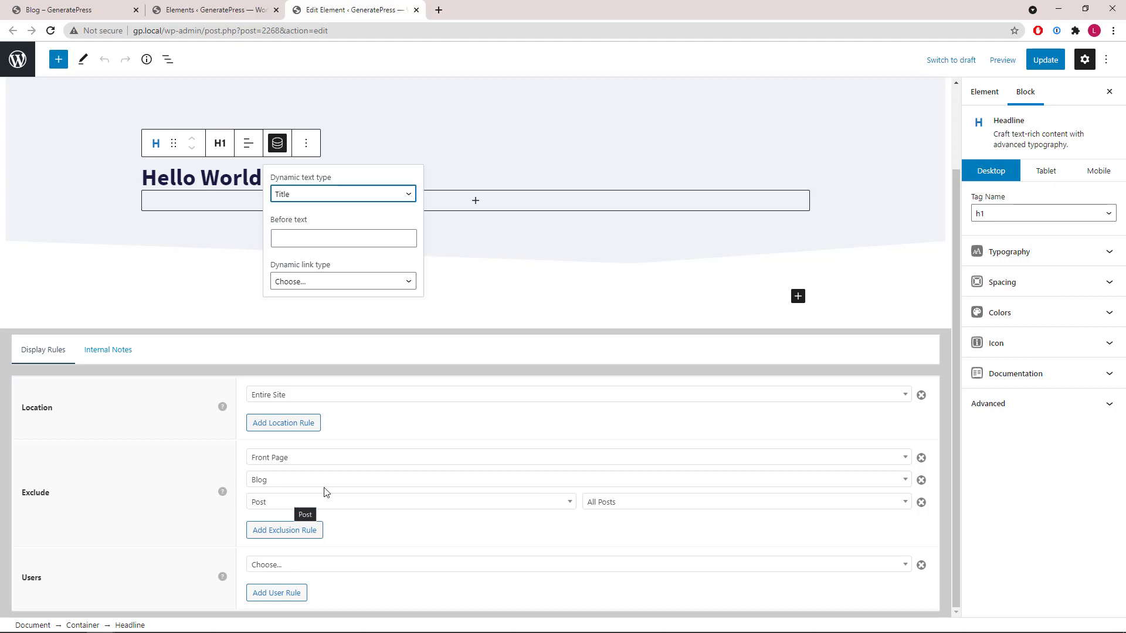
{"action": "scroll", "coordinate": [221, 191], "scroll_direction": "up", "scroll_amount": 2}
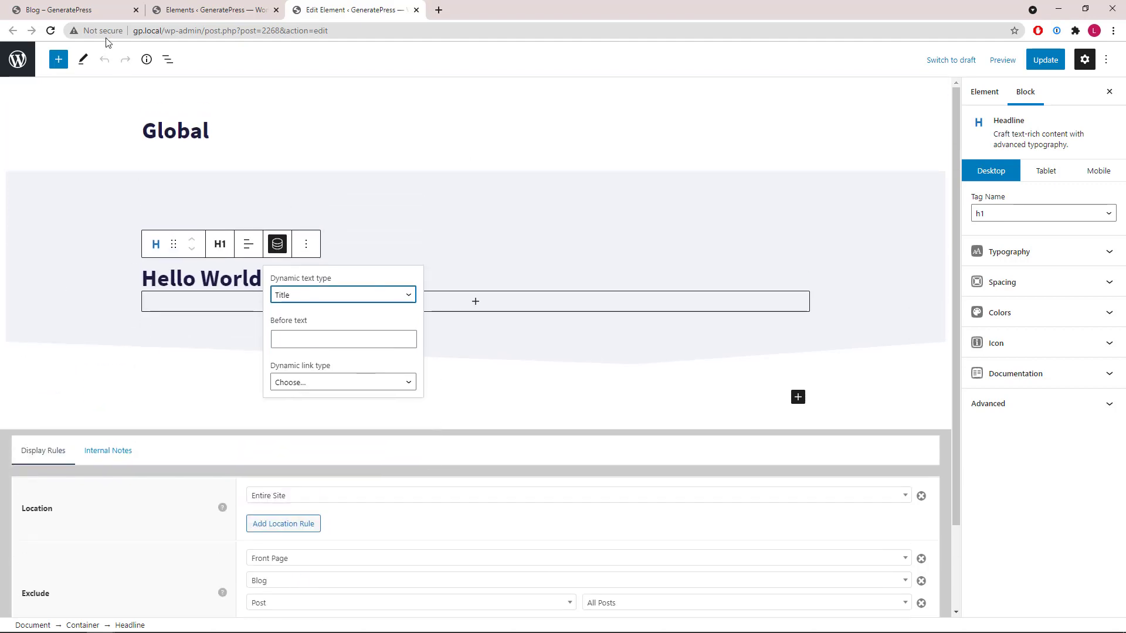
Compare the page hero titles on the live Blog, About and Services pages, and close the Global element's editor.
{"action": "left_click", "coordinate": [126, 10]}
{"action": "scroll", "coordinate": [551, 217], "scroll_direction": "up", "scroll_amount": 8}
{"action": "scroll", "coordinate": [551, 217], "scroll_direction": "up", "scroll_amount": 10}
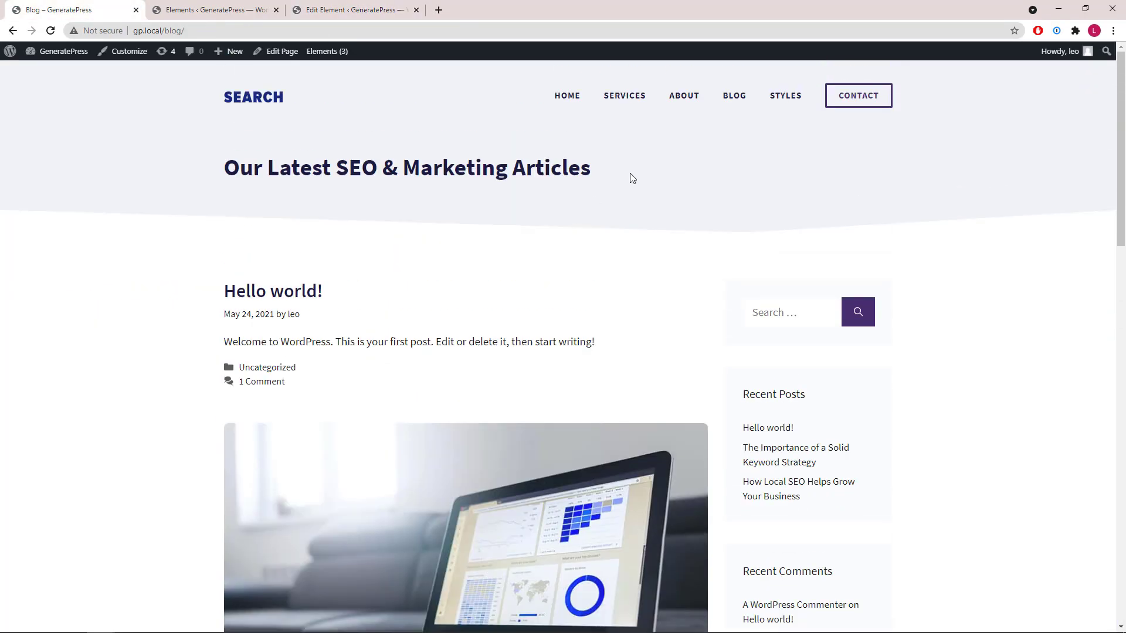
{"action": "left_click", "coordinate": [669, 98]}
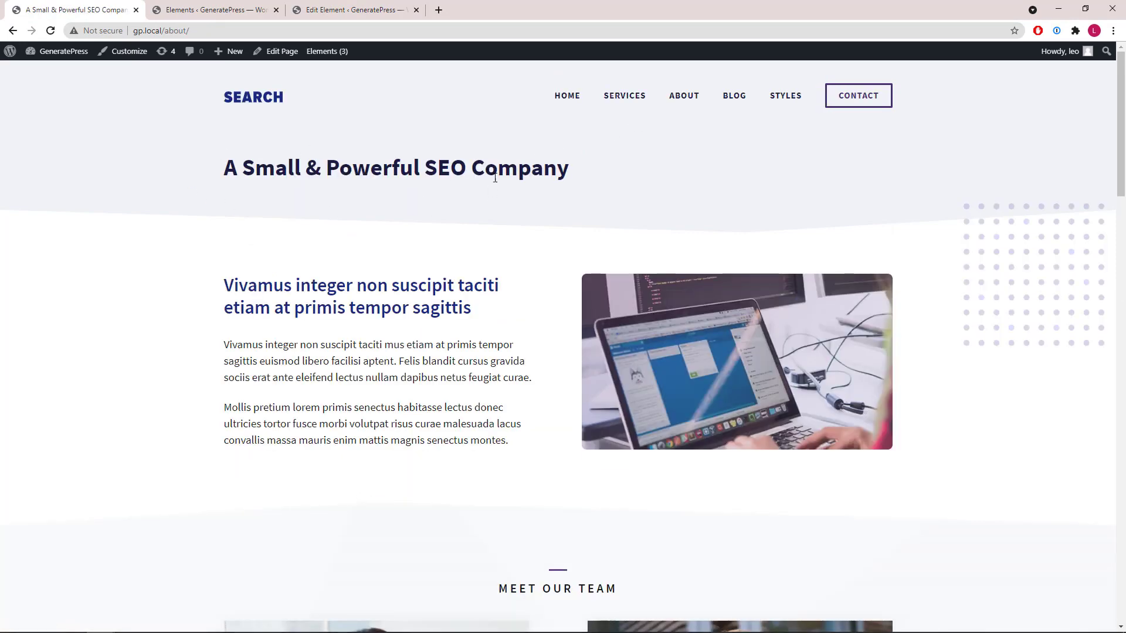
{"action": "left_click", "coordinate": [628, 95]}
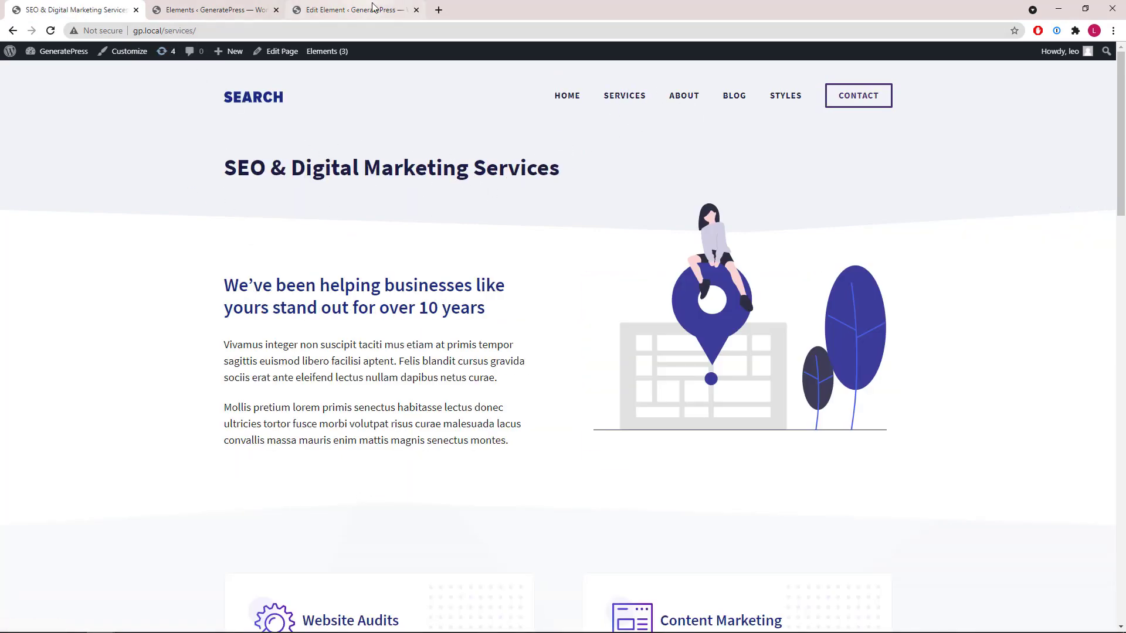
{"action": "left_click", "coordinate": [416, 10]}
Open the Merge header element from the Elements list in a separate tab to view its site header settings.
{"action": "left_click", "coordinate": [190, 8]}
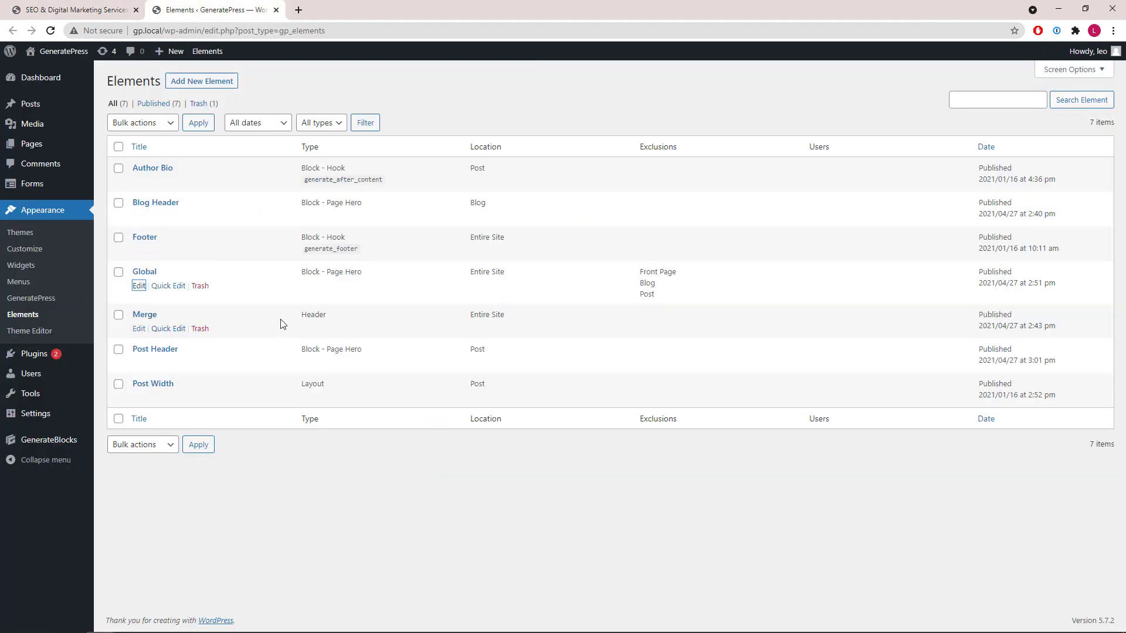
{"action": "middle_click", "coordinate": [139, 329]}
{"action": "key", "text": "ctrl+Tab"}
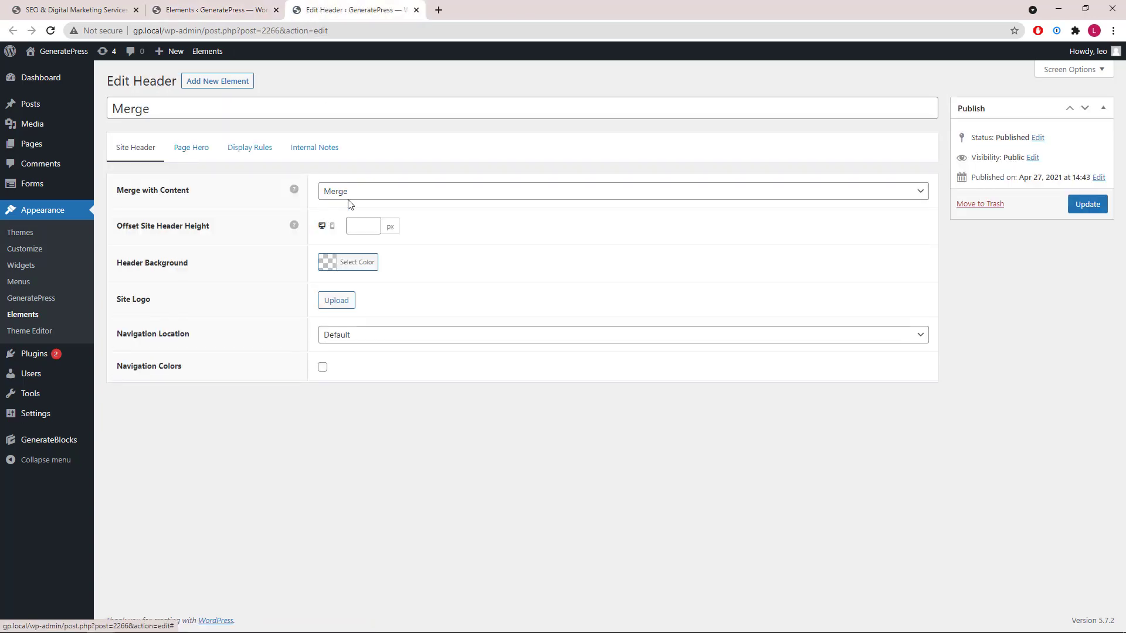
Check how the site header merges with the content on the Services, home and About pages, and close the Merge element's editor.
{"action": "left_click", "coordinate": [92, 10]}
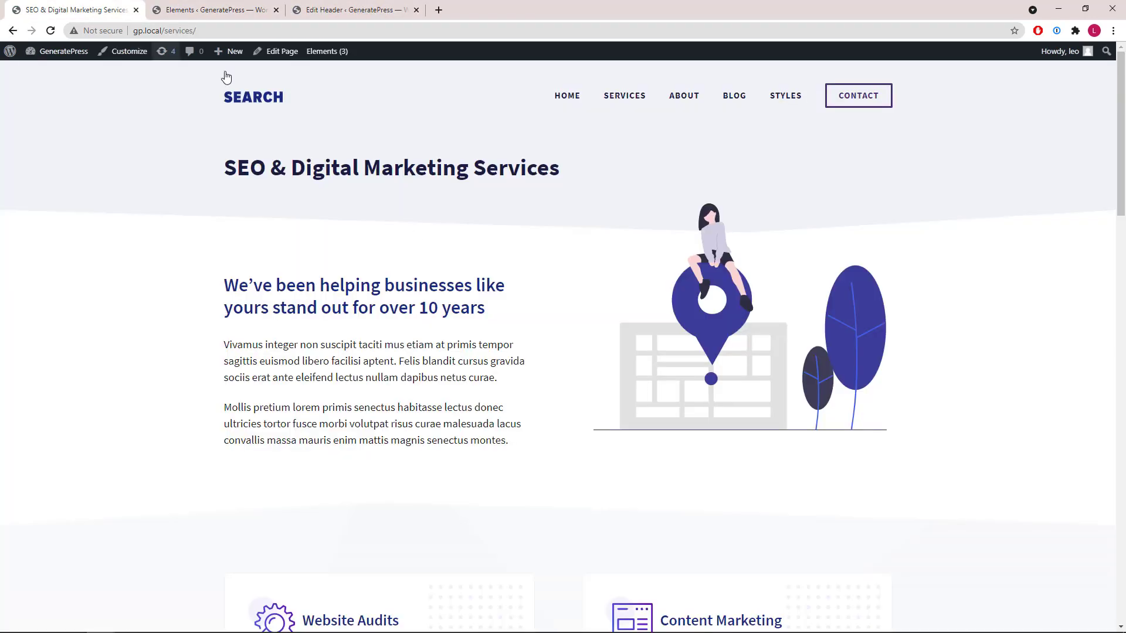
{"action": "left_click_drag", "start_coordinate": [226, 168], "coordinate": [566, 182]}
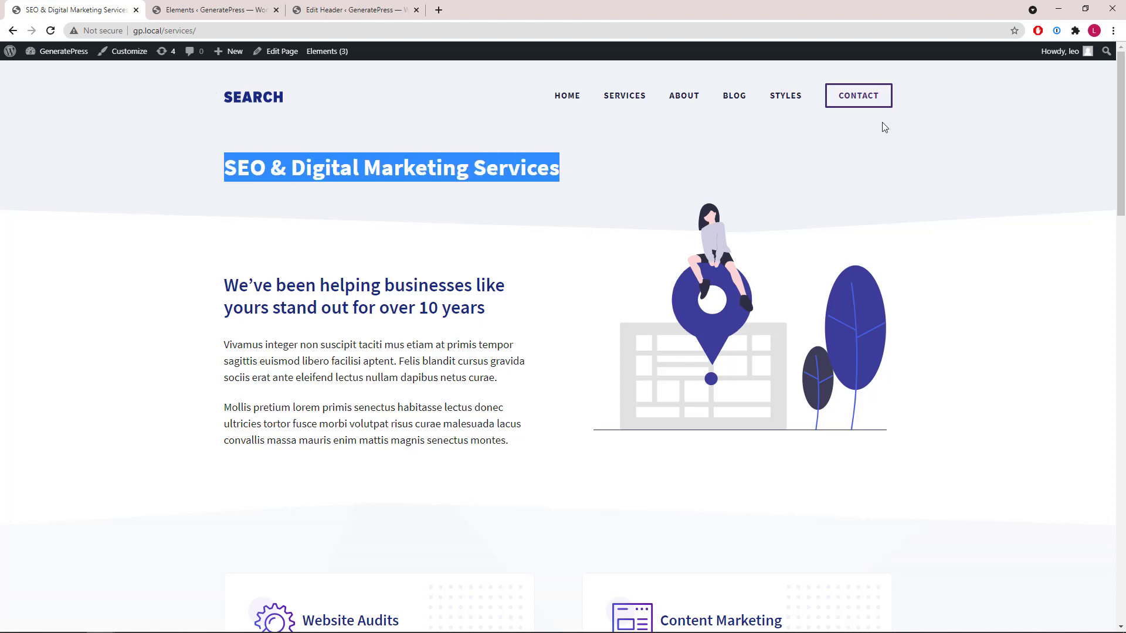
{"action": "left_click", "coordinate": [272, 100]}
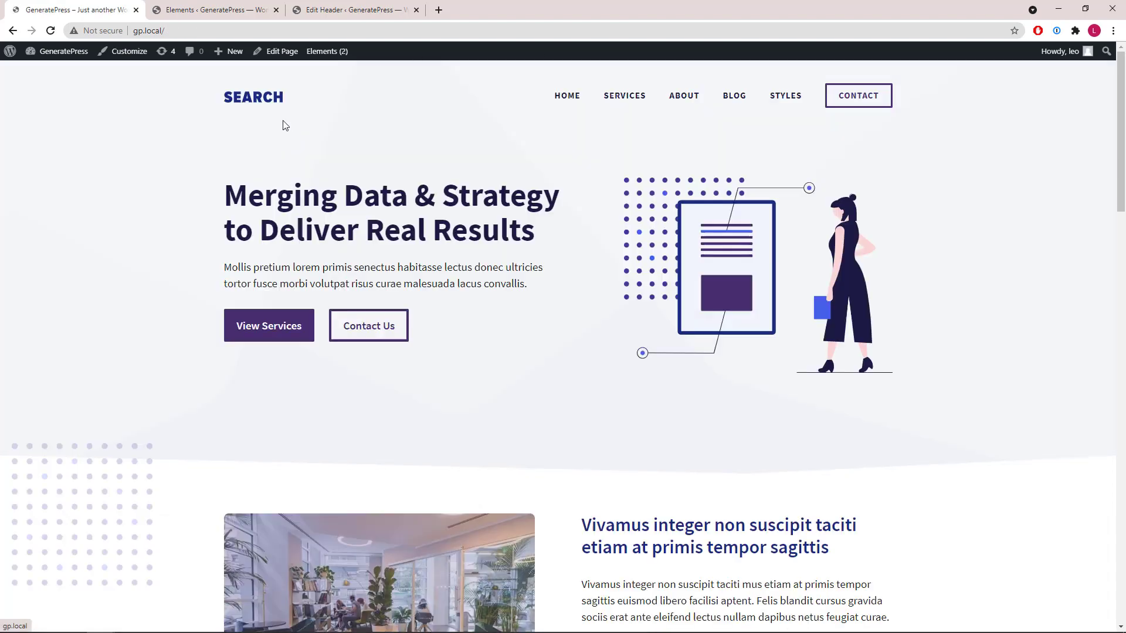
{"action": "left_click", "coordinate": [677, 99]}
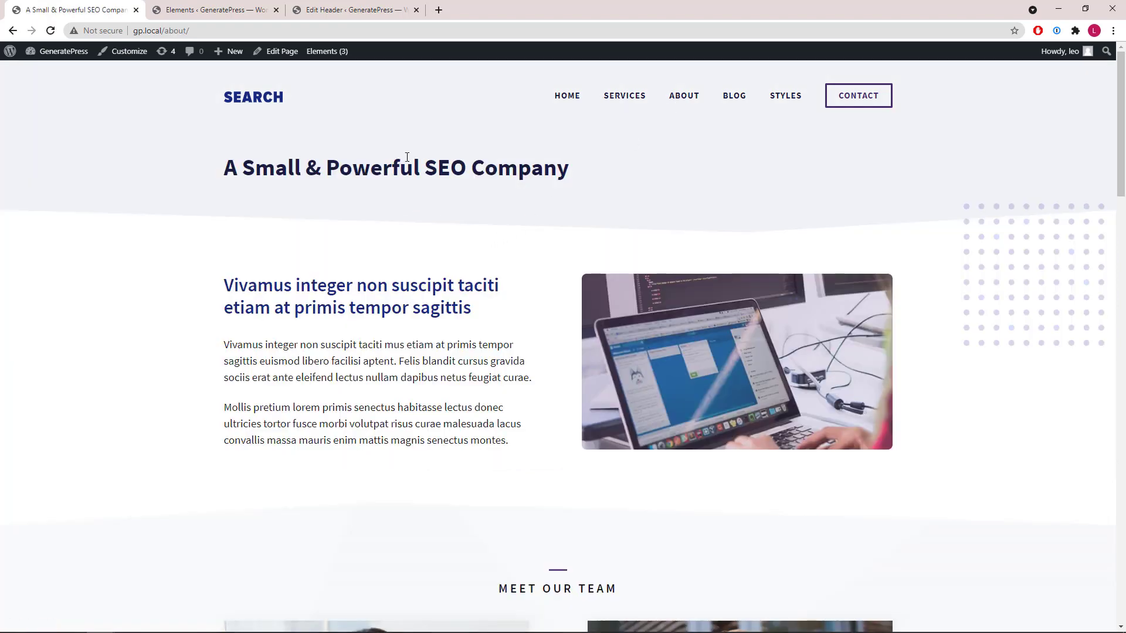
{"action": "left_click", "coordinate": [570, 99]}
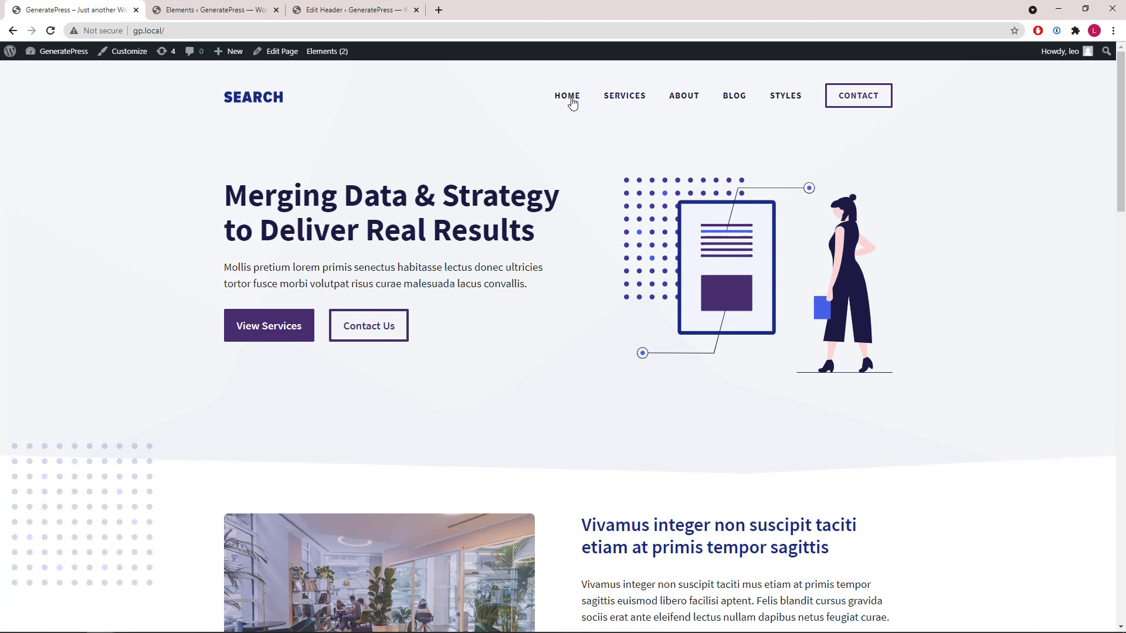
{"action": "left_click", "coordinate": [416, 10]}
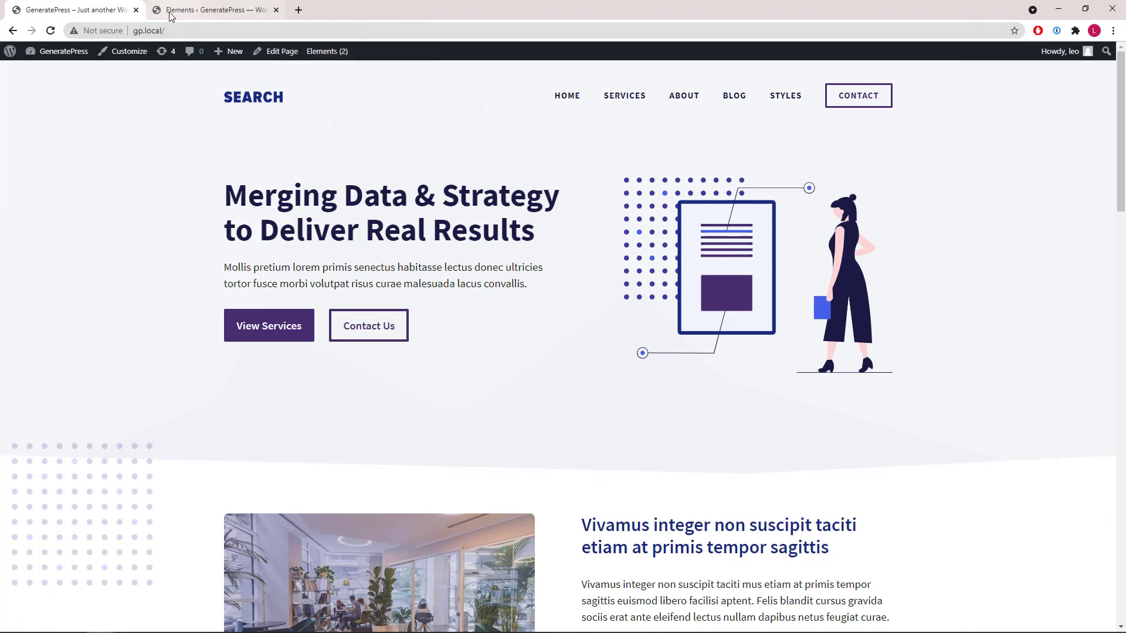
Open the Post Header element in a separate tab and inspect its title, post date and post author headlines, including the author's dynamic text options.
{"action": "left_click", "coordinate": [170, 11]}
{"action": "middle_click", "coordinate": [140, 364]}
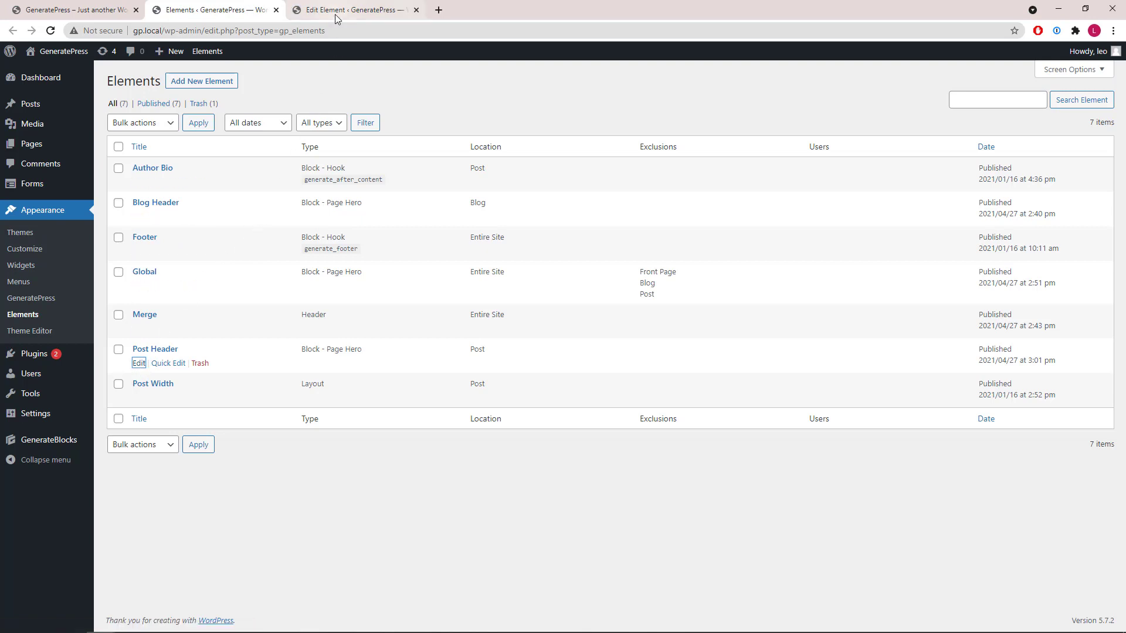
{"action": "left_click", "coordinate": [338, 14]}
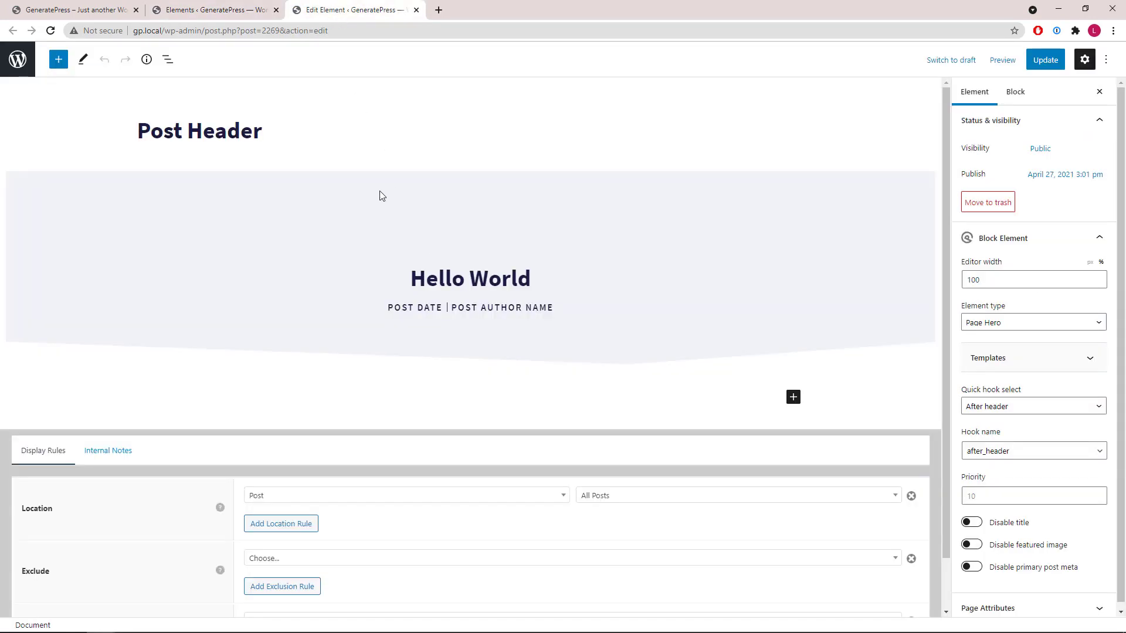
{"action": "left_click", "coordinate": [443, 280]}
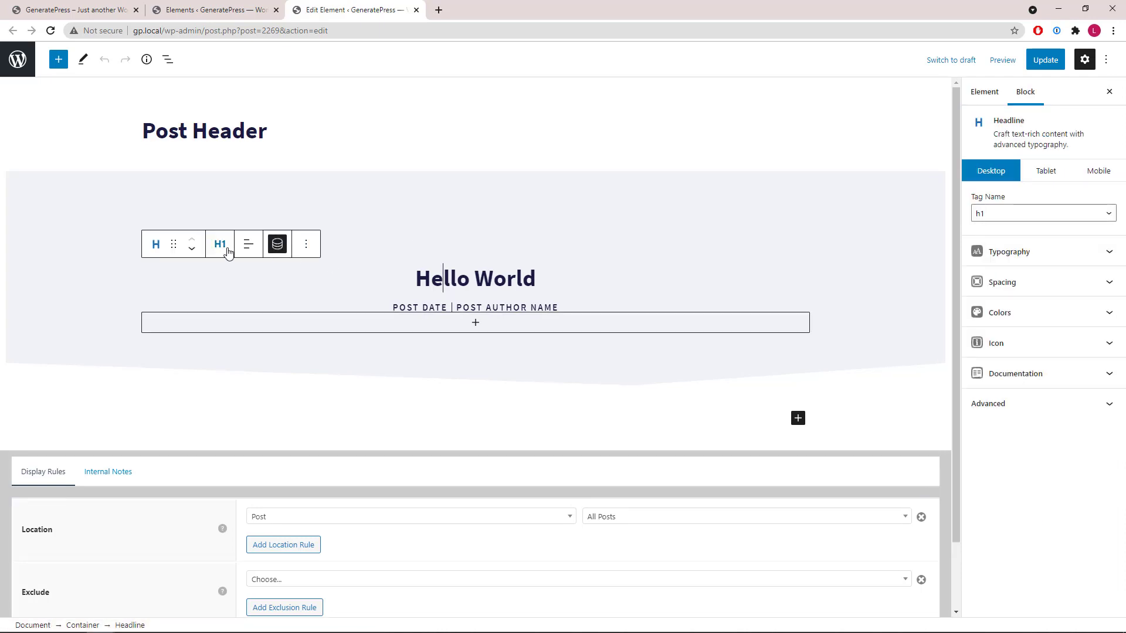
{"action": "left_click", "coordinate": [431, 312]}
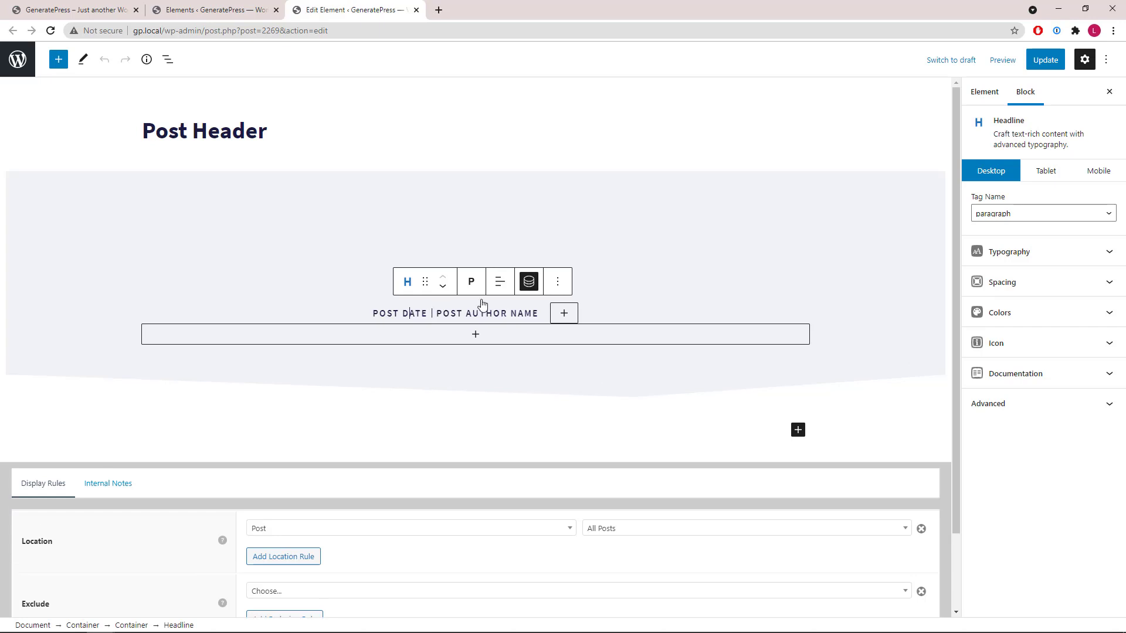
{"action": "left_click", "coordinate": [508, 288]}
{"action": "left_click", "coordinate": [496, 314]}
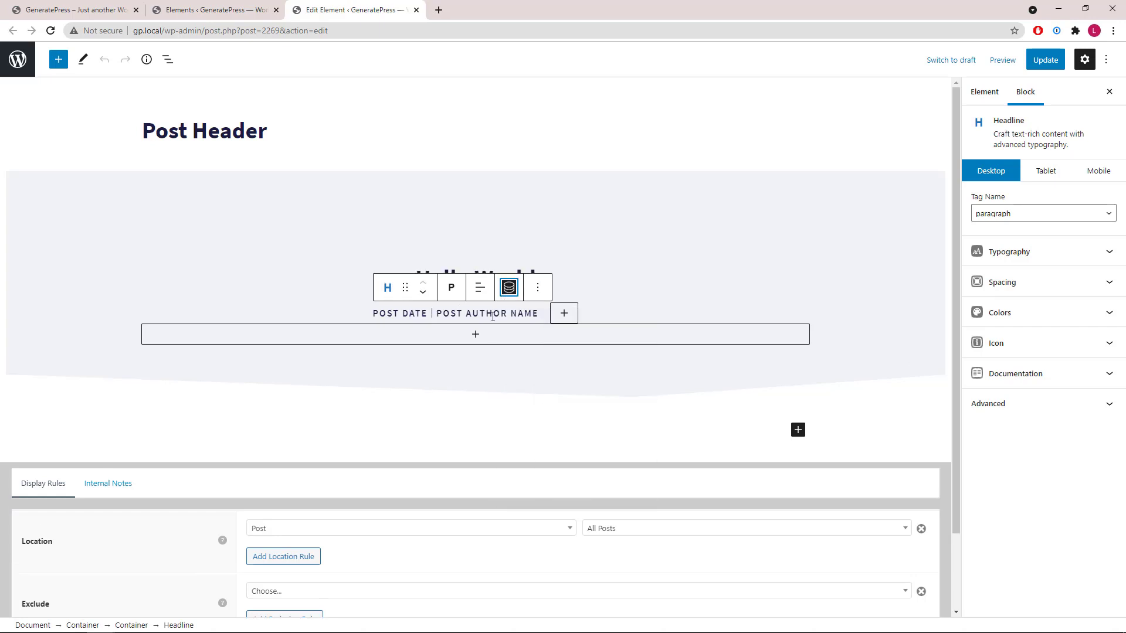
{"action": "left_click", "coordinate": [567, 293]}
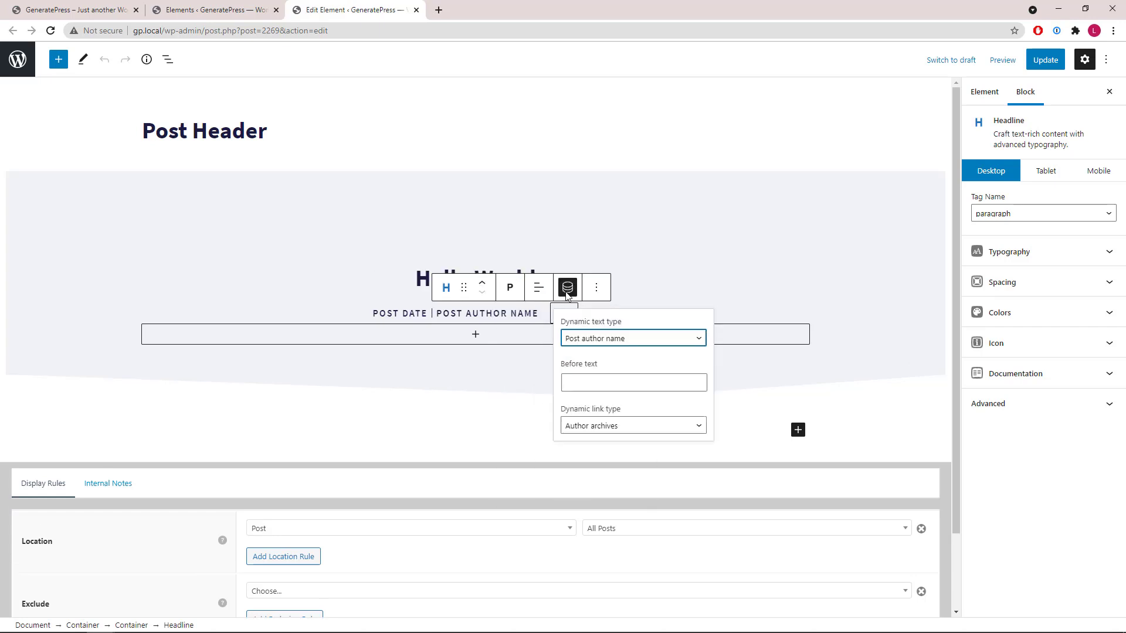
{"action": "left_click", "coordinate": [567, 294]}
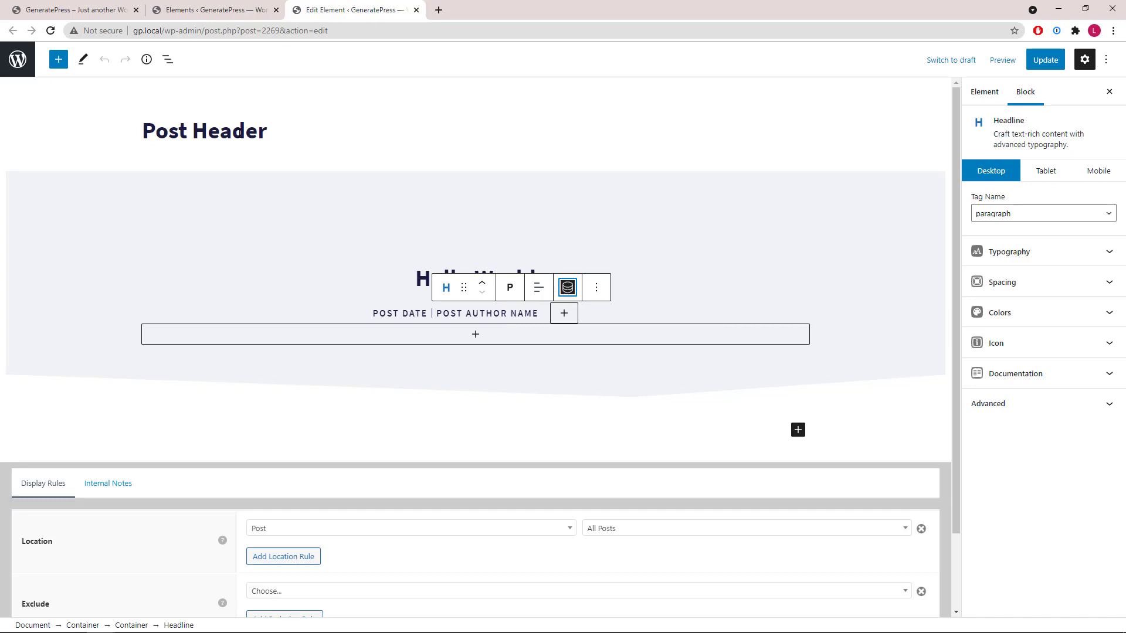
Open the post "The Importance of a Solid Keyword Strategy" from the live Blog page, check its header title, and close the Post Header editor.
{"action": "left_click", "coordinate": [105, 11]}
{"action": "left_click", "coordinate": [740, 99]}
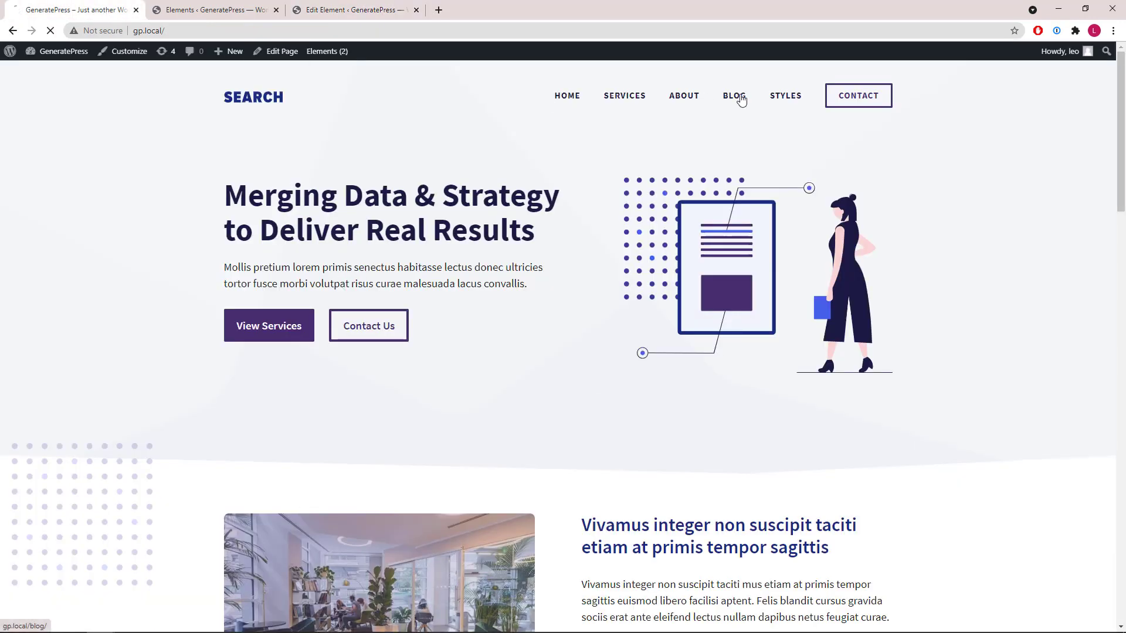
{"action": "scroll", "coordinate": [377, 252], "scroll_direction": "down", "scroll_amount": 3}
{"action": "left_click", "coordinate": [386, 359]}
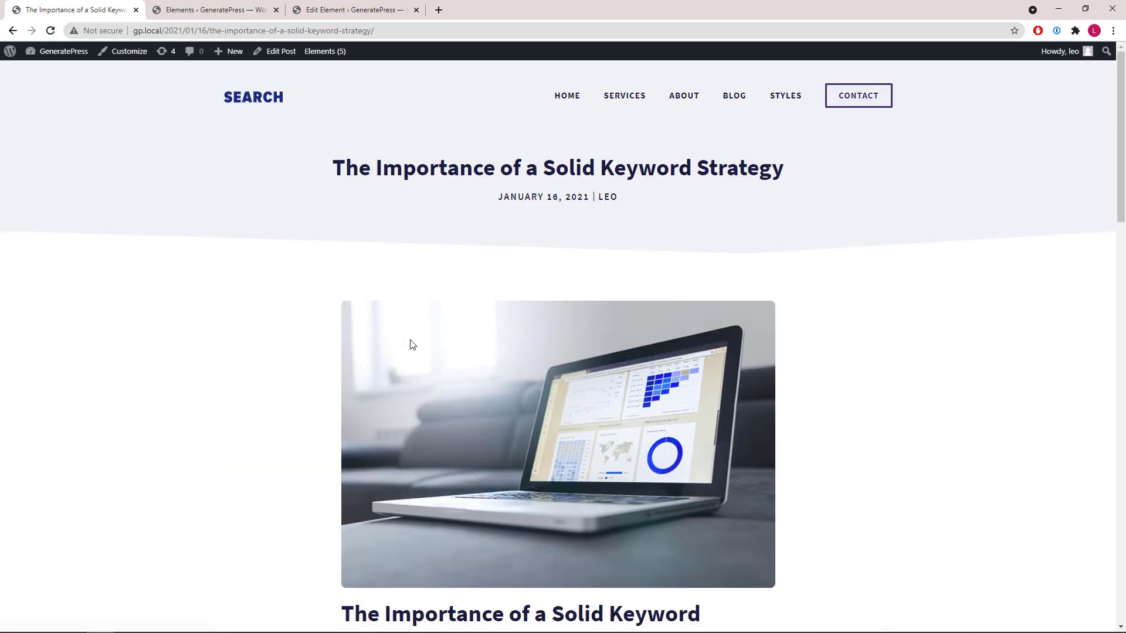
{"action": "left_click_drag", "start_coordinate": [334, 172], "coordinate": [775, 166]}
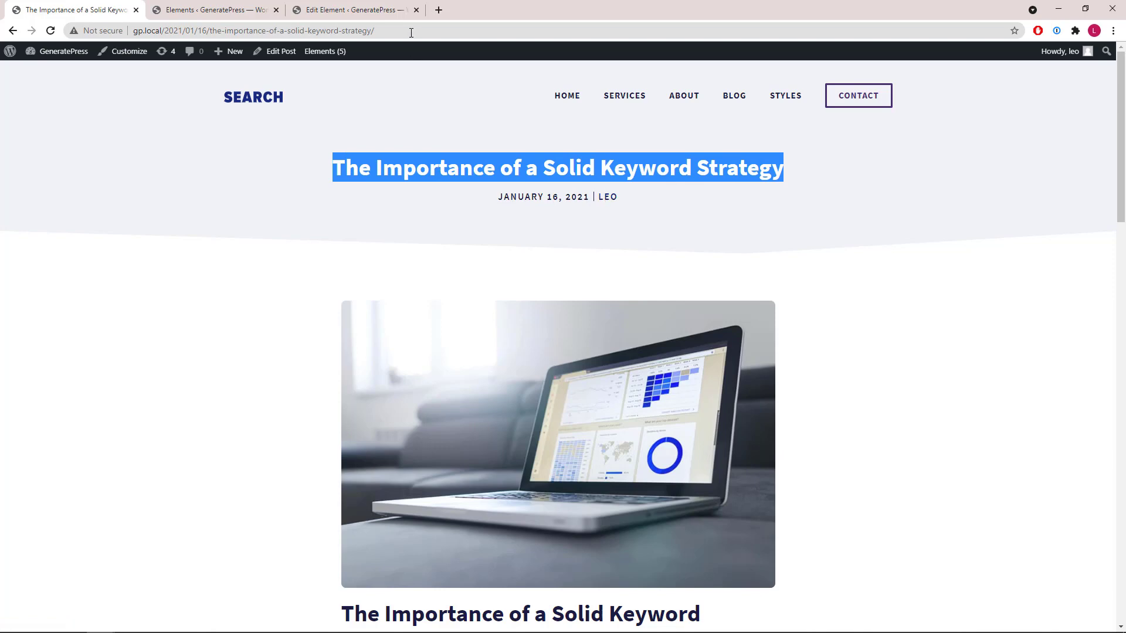
{"action": "left_click", "coordinate": [416, 10]}
Open the Post Width layout element in a separate tab and view its content area and content width settings.
{"action": "left_click", "coordinate": [157, 11]}
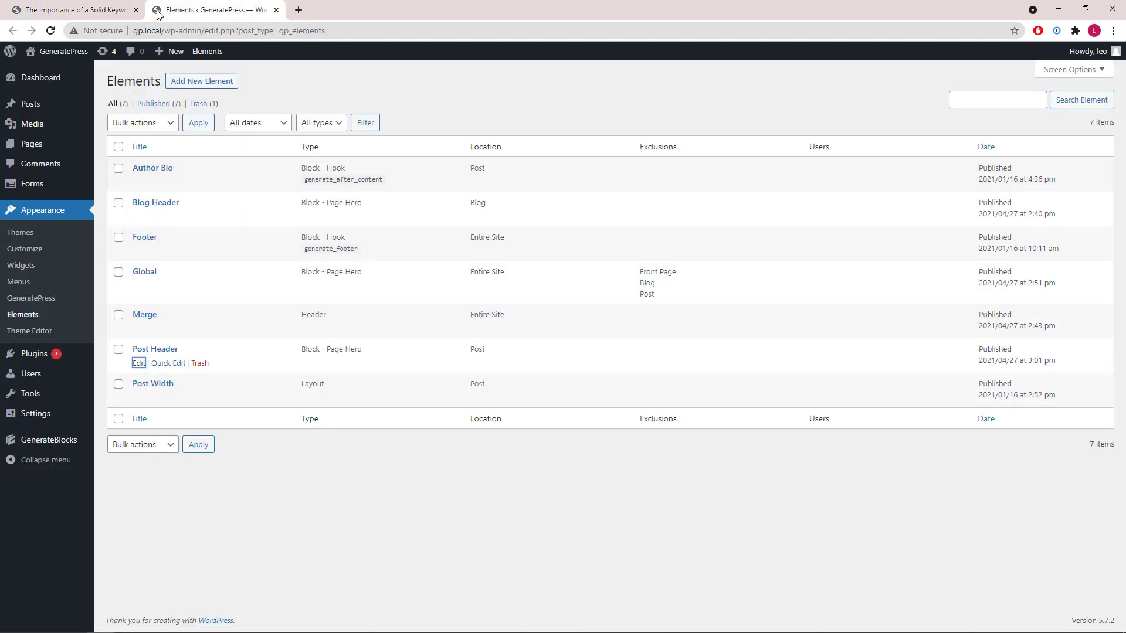
{"action": "mouse_move", "coordinate": [142, 393]}
{"action": "middle_click", "coordinate": [139, 398]}
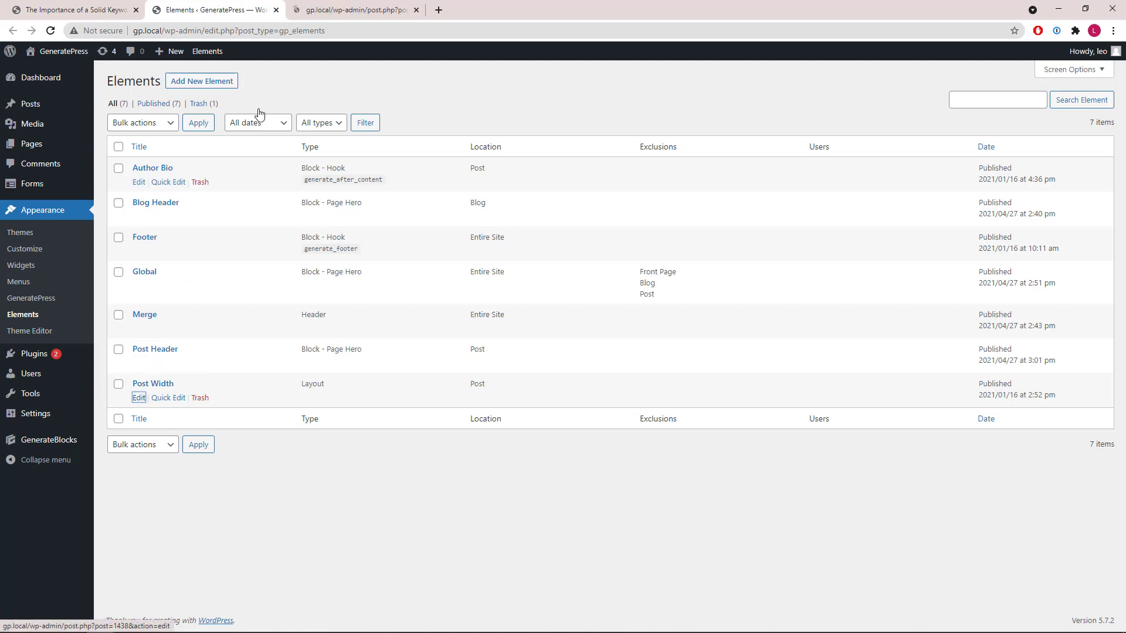
{"action": "left_click", "coordinate": [327, 12]}
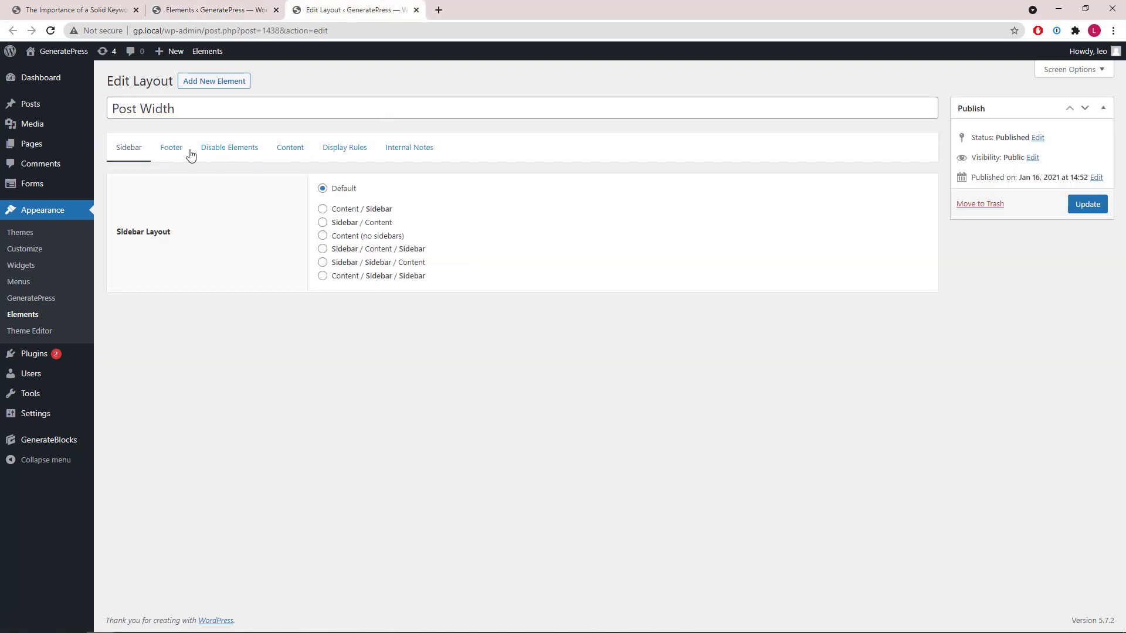
{"action": "left_click", "coordinate": [290, 150]}
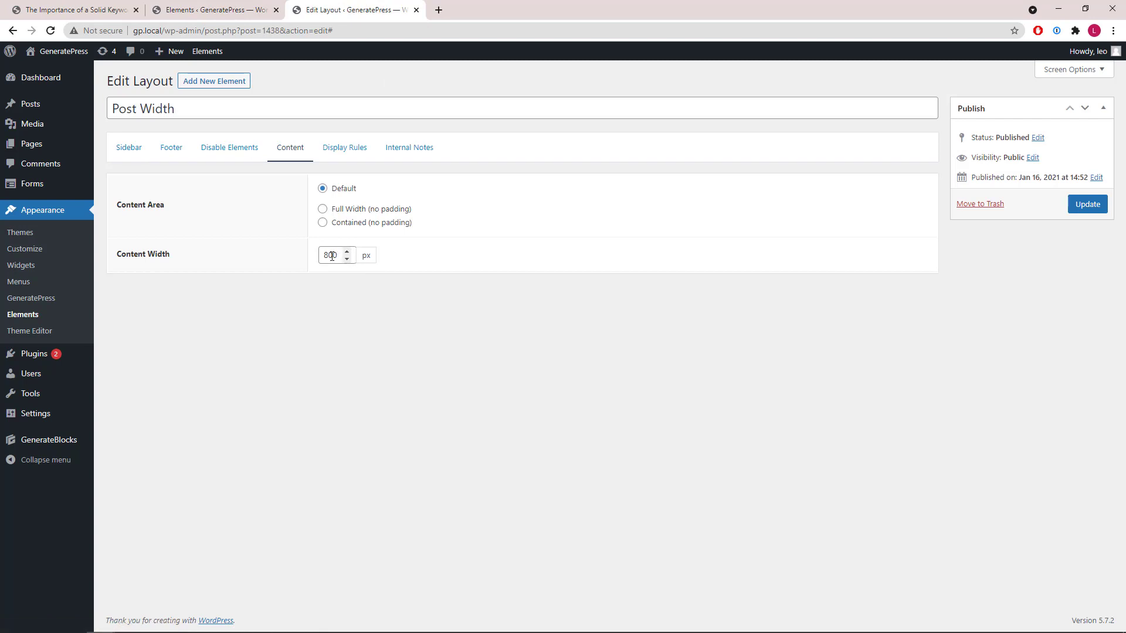
Compare the content width of the live keyword strategy post with the Services page, and return to the site's home page.
{"action": "left_click", "coordinate": [79, 10]}
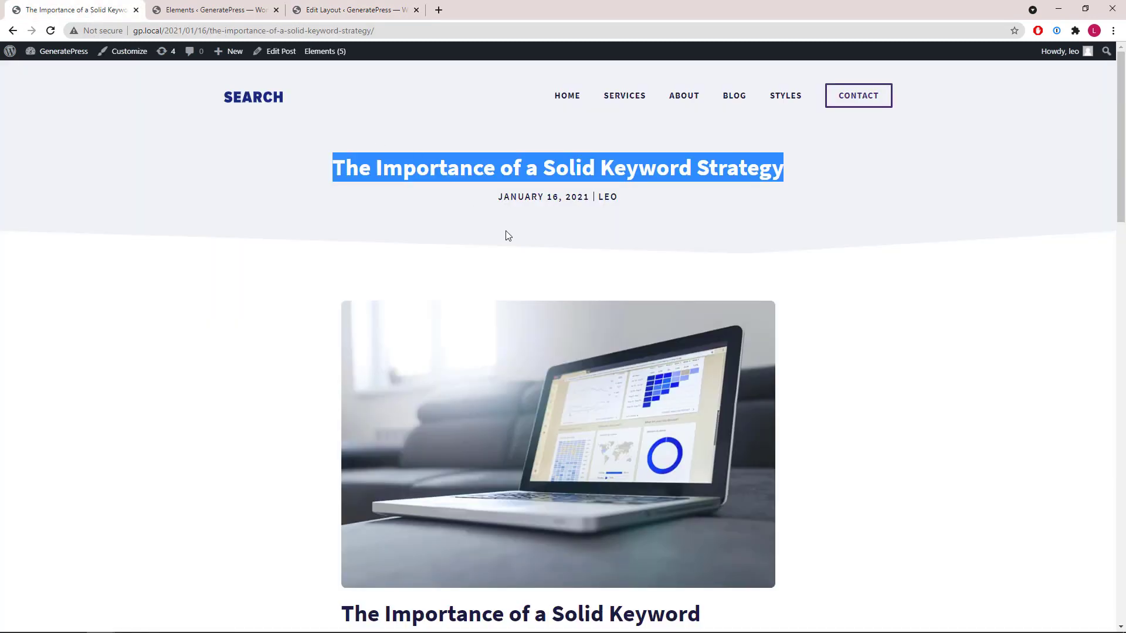
{"action": "scroll", "coordinate": [507, 236], "scroll_direction": "down", "scroll_amount": 5}
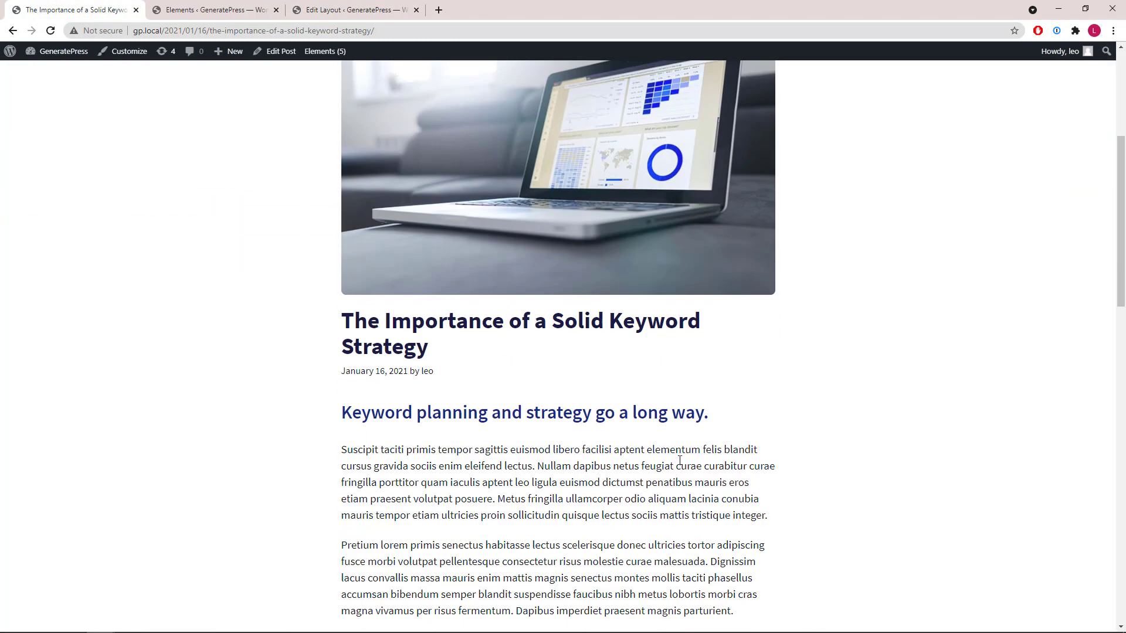
{"action": "scroll", "coordinate": [658, 281], "scroll_direction": "up", "scroll_amount": 5}
{"action": "left_click", "coordinate": [623, 97]}
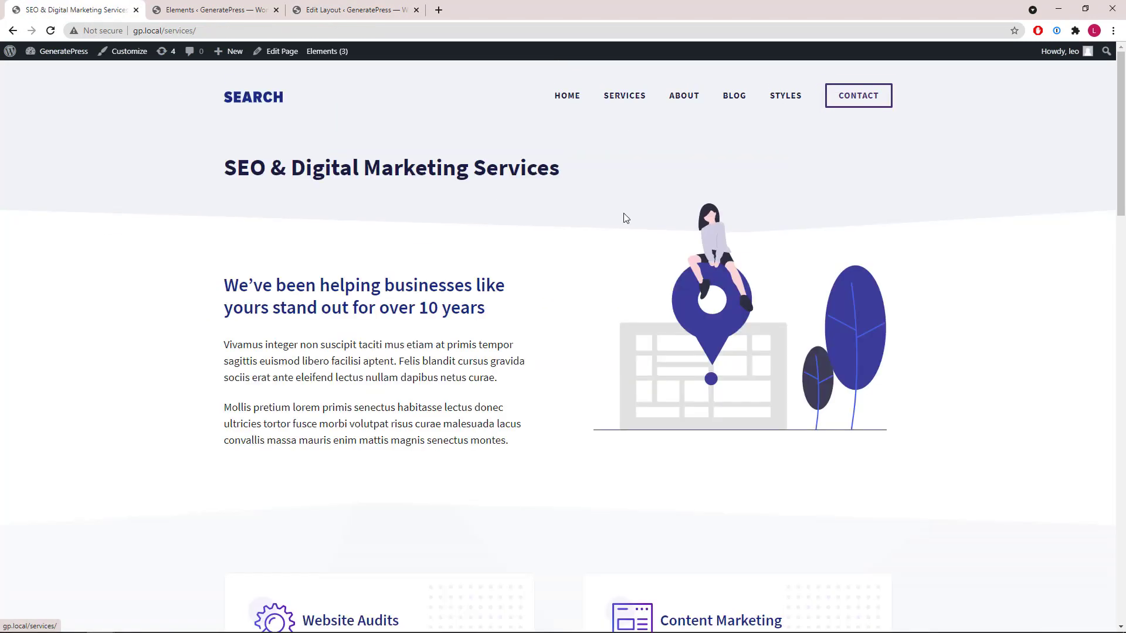
{"action": "scroll", "coordinate": [164, 181], "scroll_direction": "down", "scroll_amount": 5}
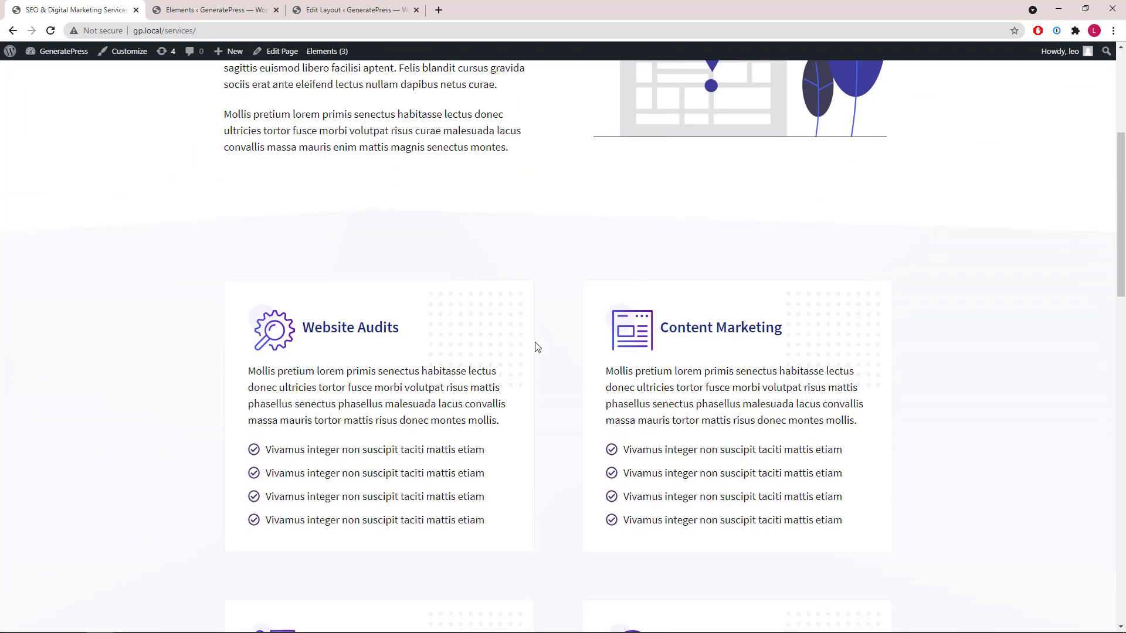
{"action": "scroll", "coordinate": [545, 351], "scroll_direction": "up", "scroll_amount": 5}
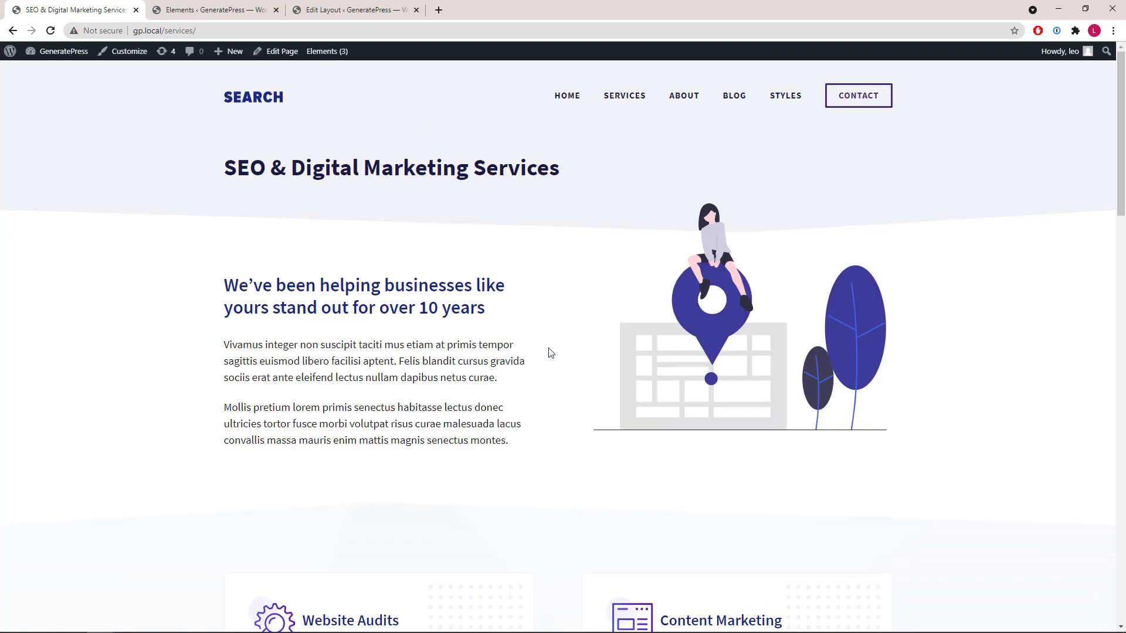
{"action": "left_click", "coordinate": [262, 106]}
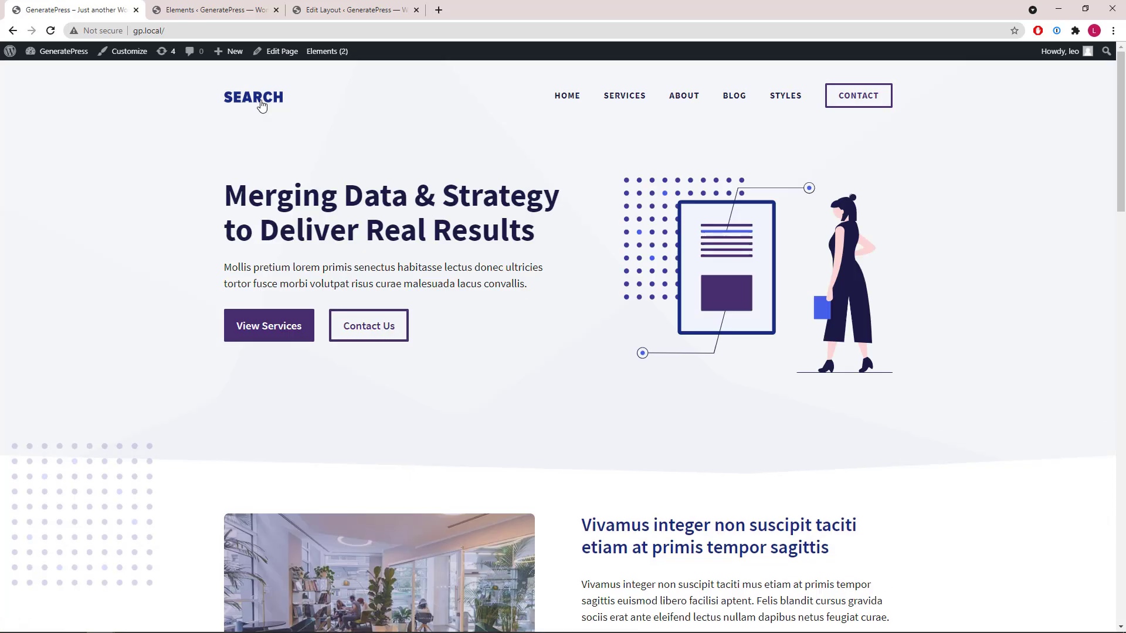